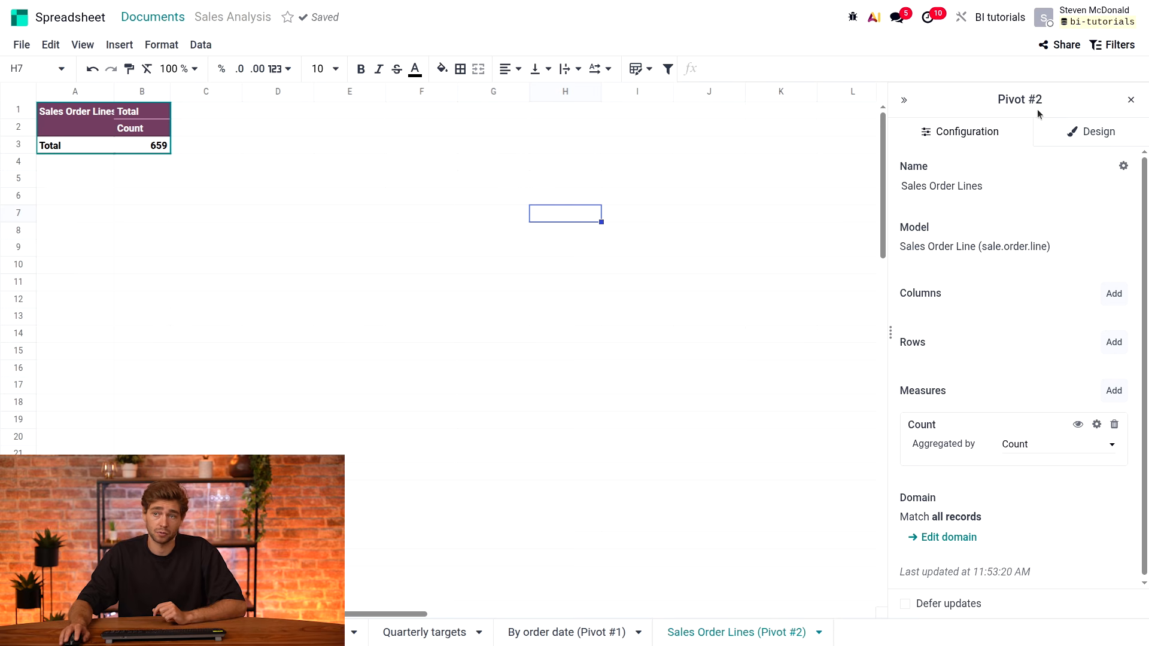
- Check which pivots the spreadsheet contains
left_click(200, 45)
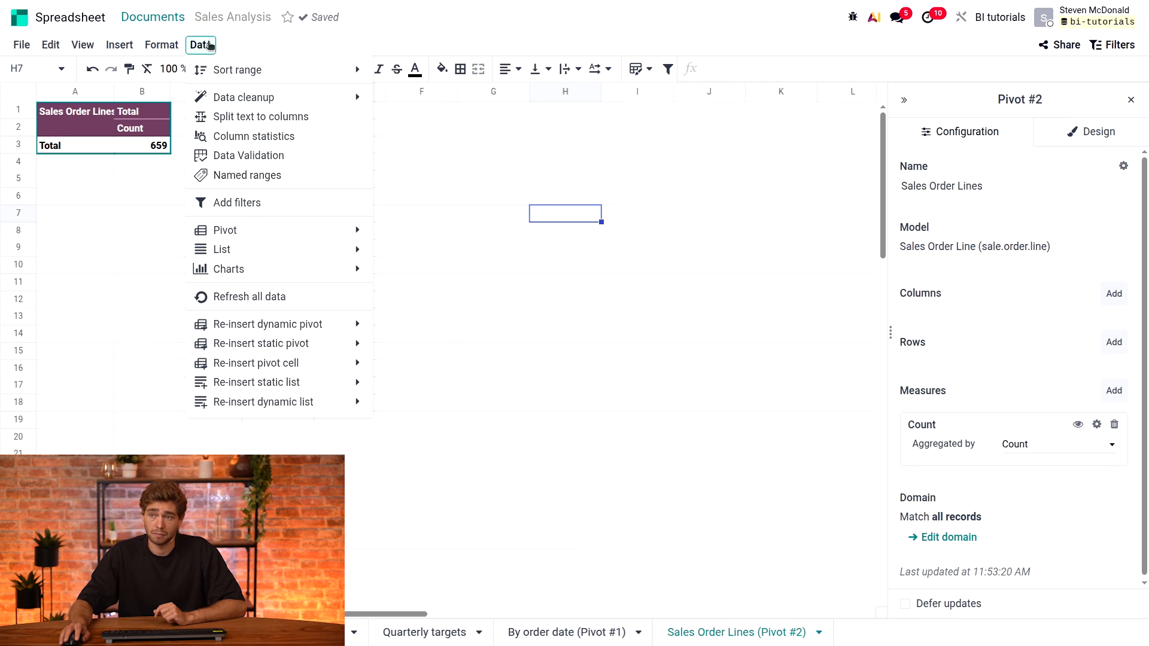
mouse_move(264, 234)
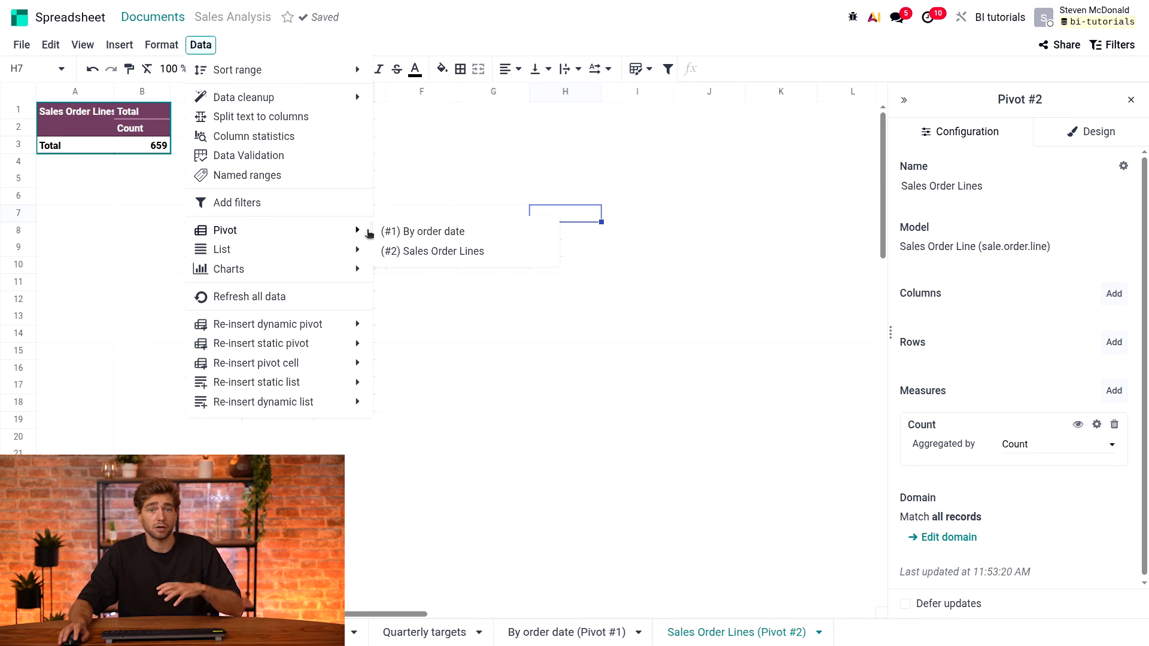
left_click(1015, 178)
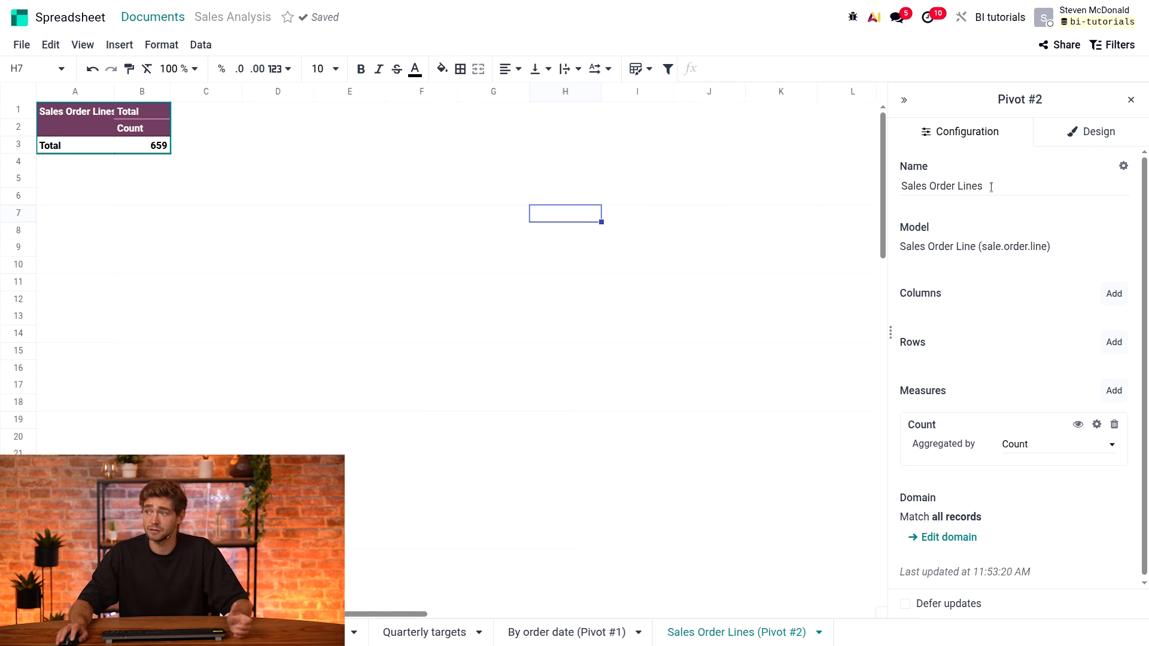
- Rename the Sales Order Lines pivot as "Product Sales by Market"
left_click(903, 183)
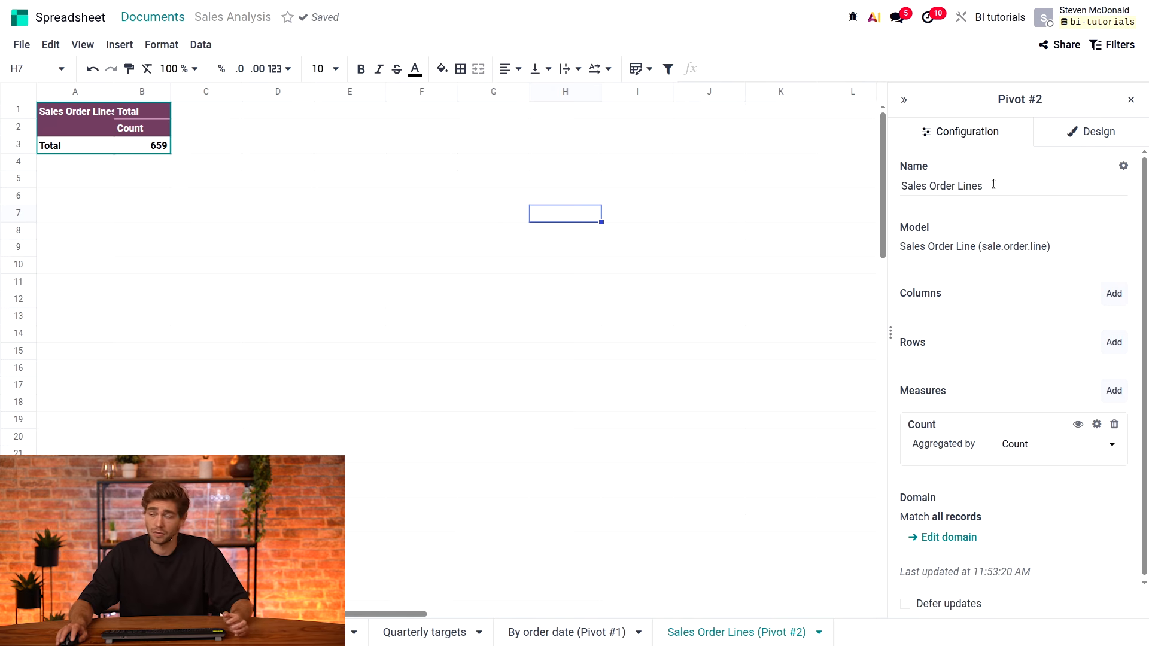
triple_click(927, 185)
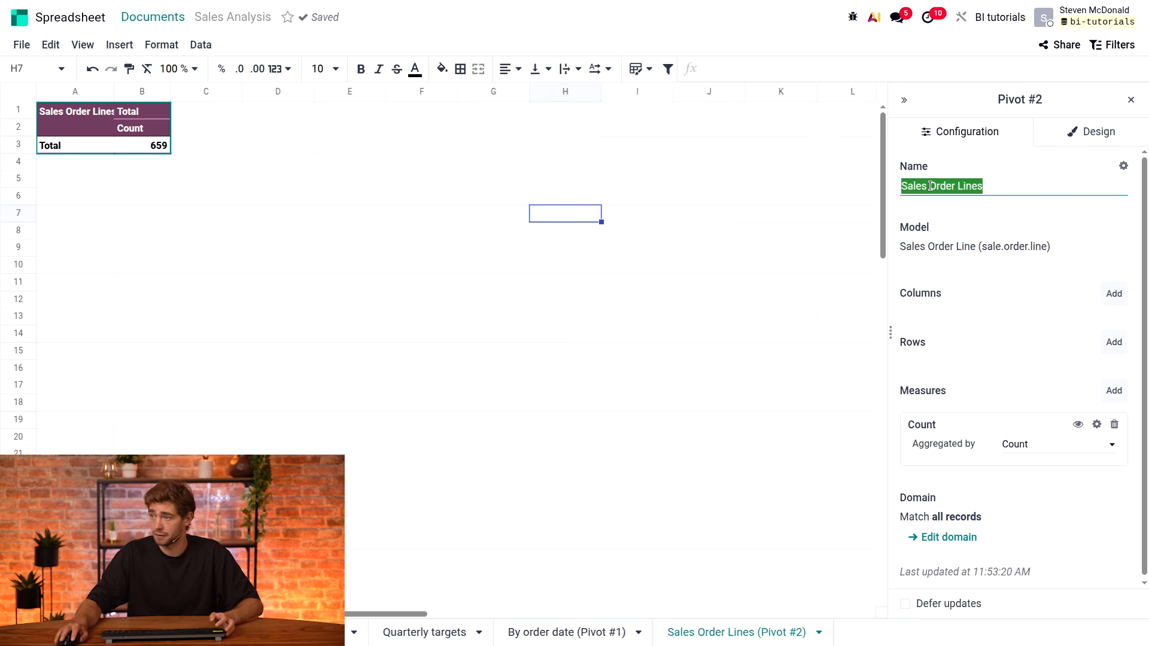
type("Product Sales by Market")
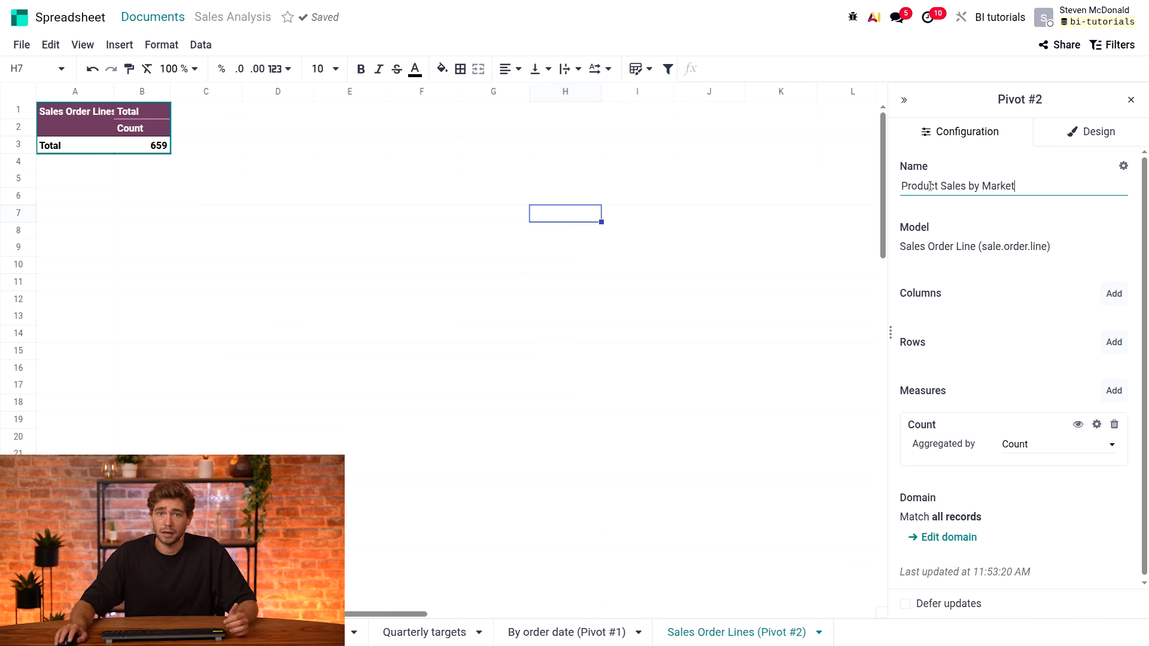
left_click(963, 215)
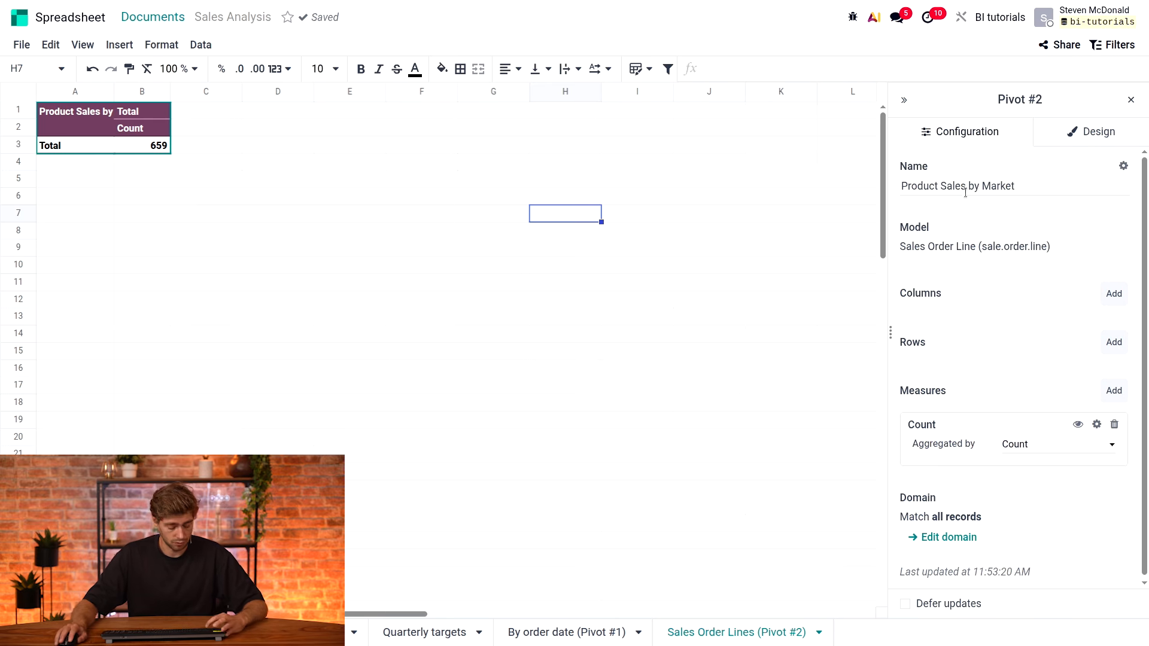
- Copy the pivot's name and use it to rename its sheet as "Product Sales by Market"
left_click(968, 186)
key("ctrl+c")
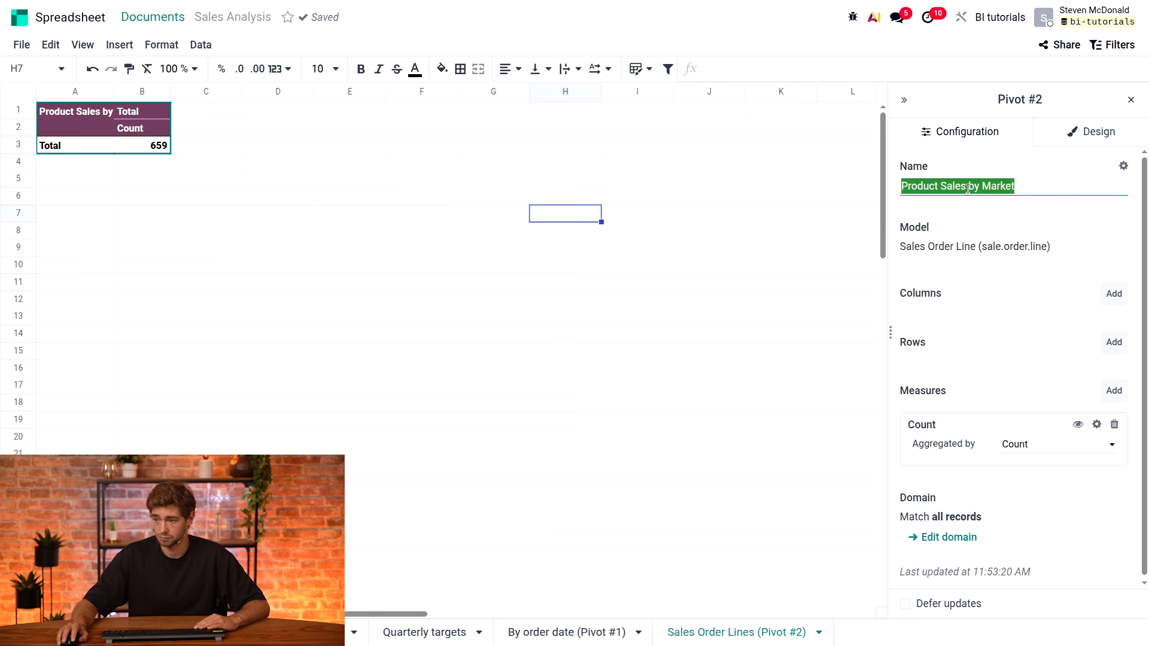
left_click(712, 633)
double_click(712, 633)
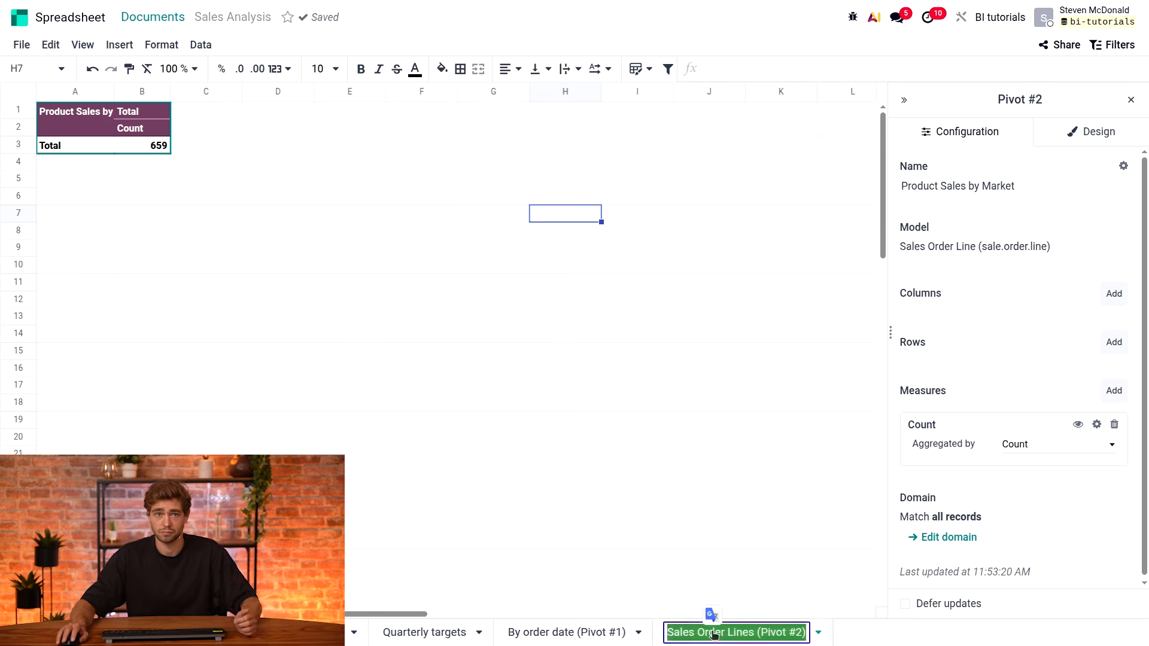
key("ctrl+v")
key("Return")
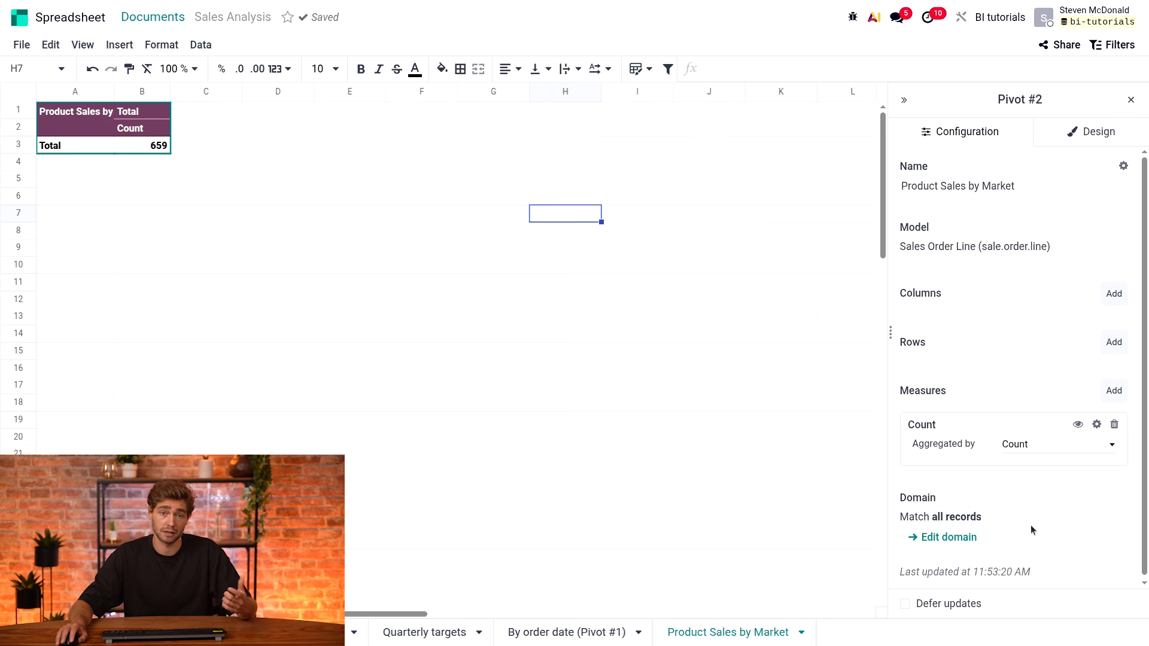
- Review the pivot's design options and find its entry in the spreadsheet's list of pivots
left_click(1098, 129)
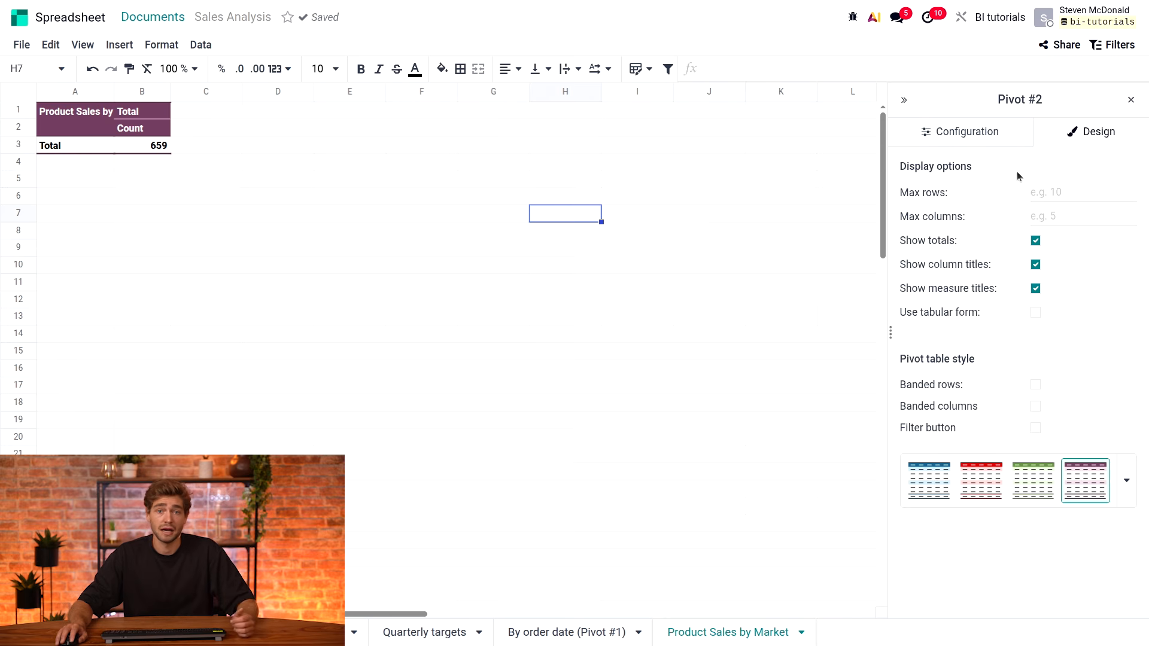
left_click(200, 45)
mouse_move(246, 232)
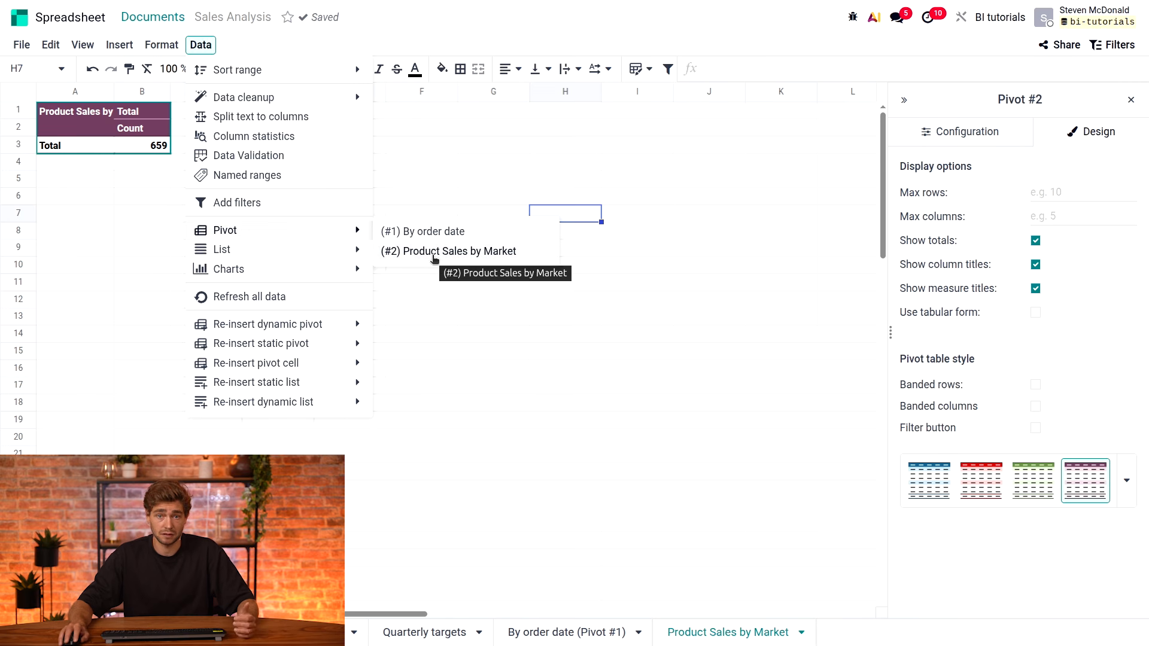
left_click(138, 147)
right_click(136, 149)
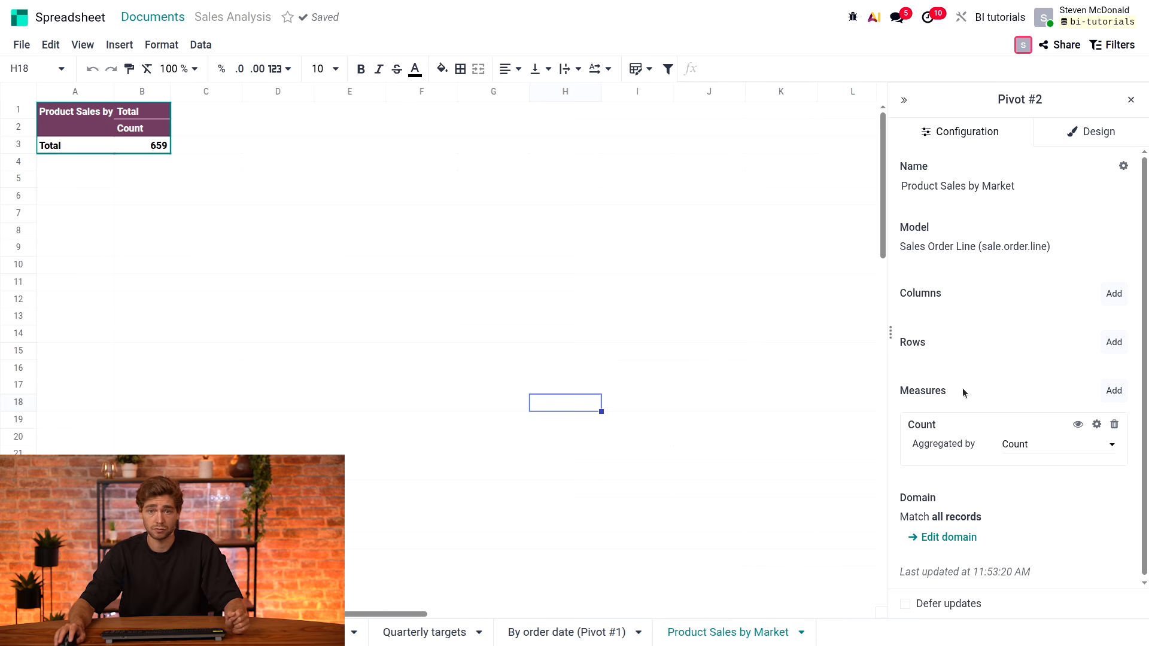
- Add a domain rule to the pivot so that Invoice Status is equal to Fully Invoiced
left_click(952, 538)
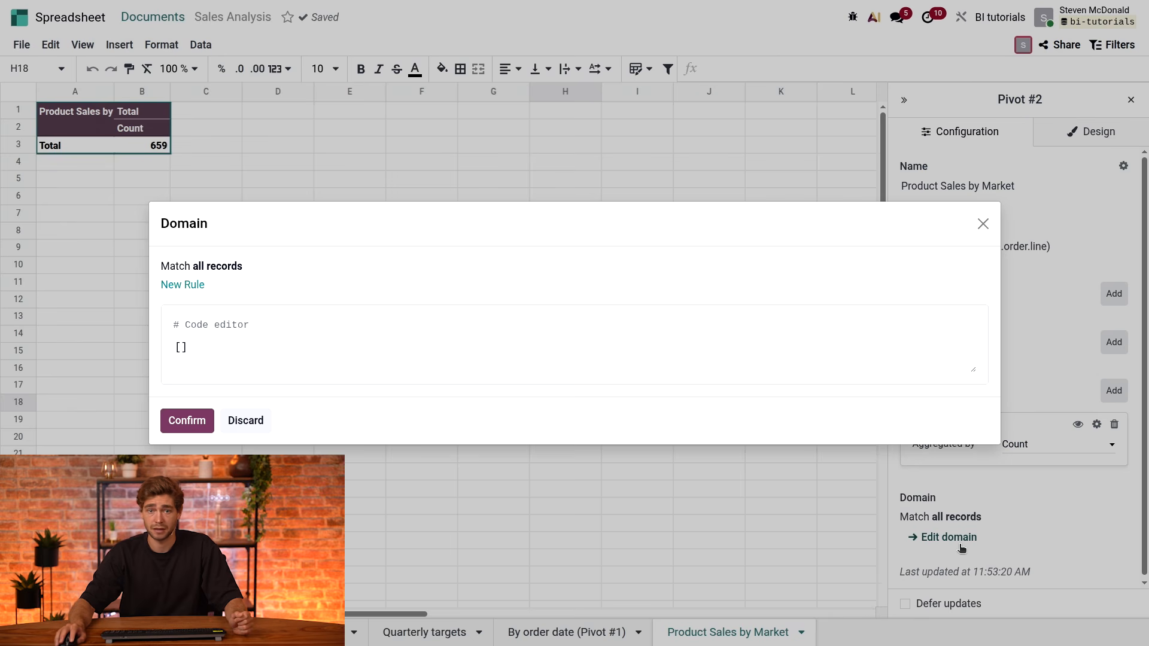
left_click(179, 286)
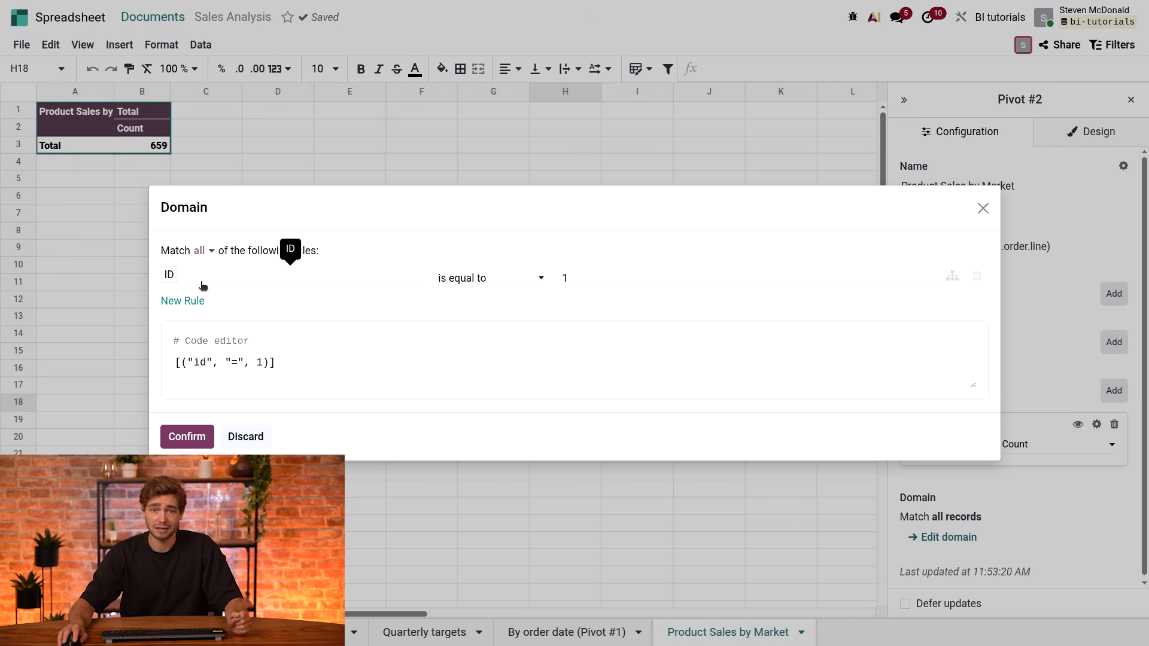
left_click(203, 287)
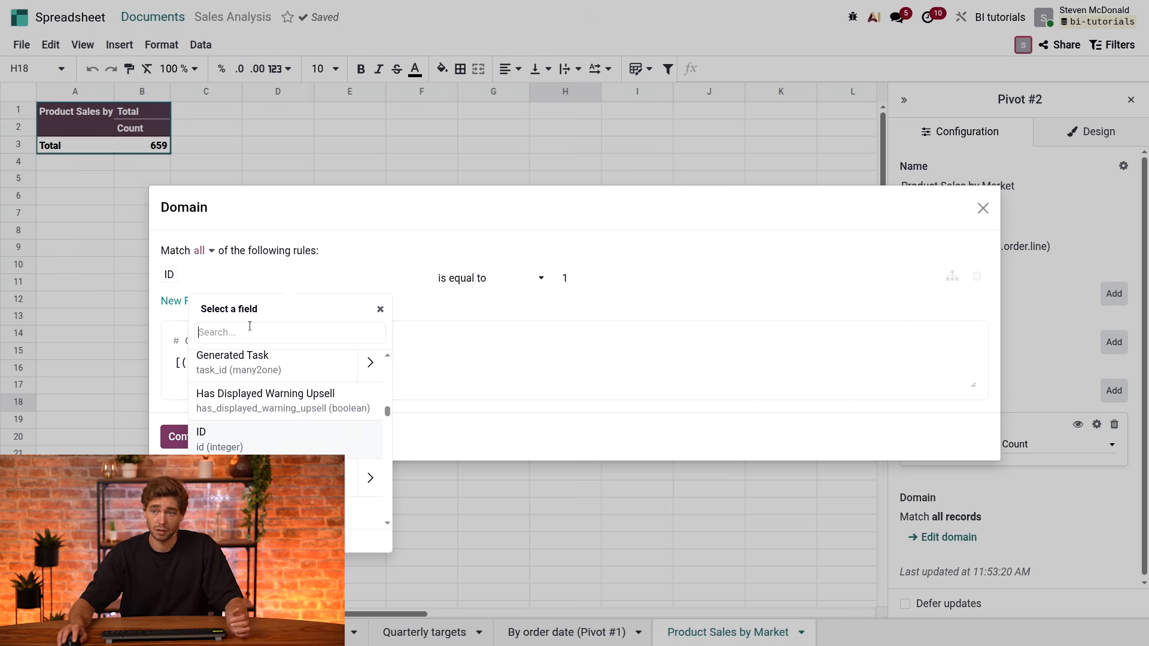
type("tat")
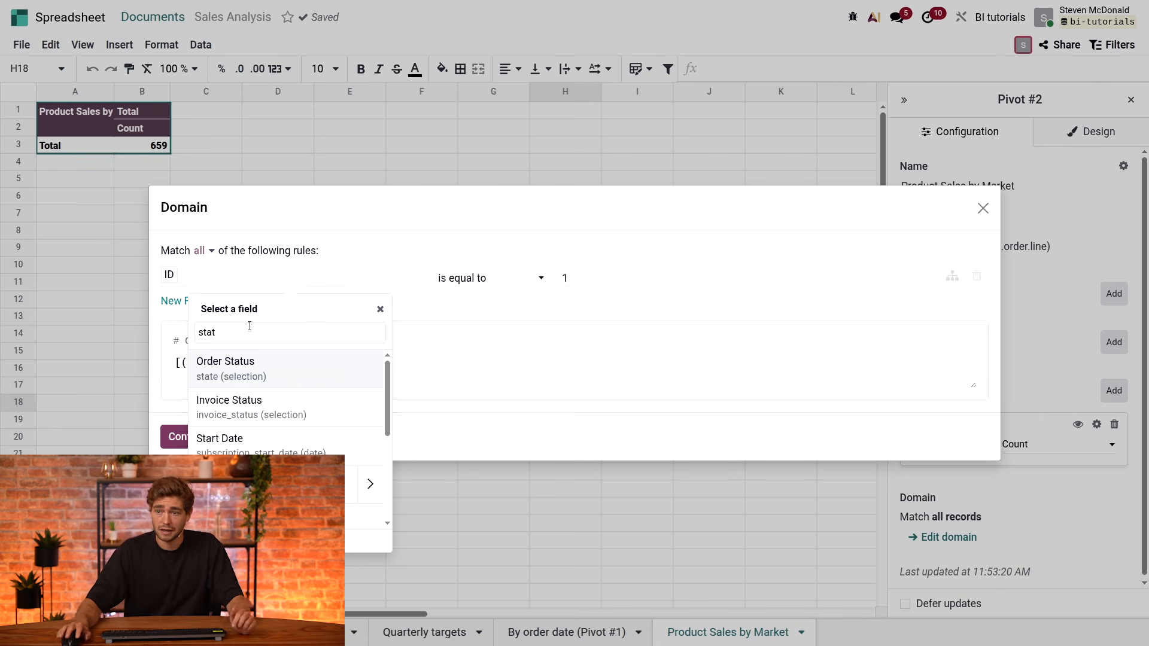
type("us")
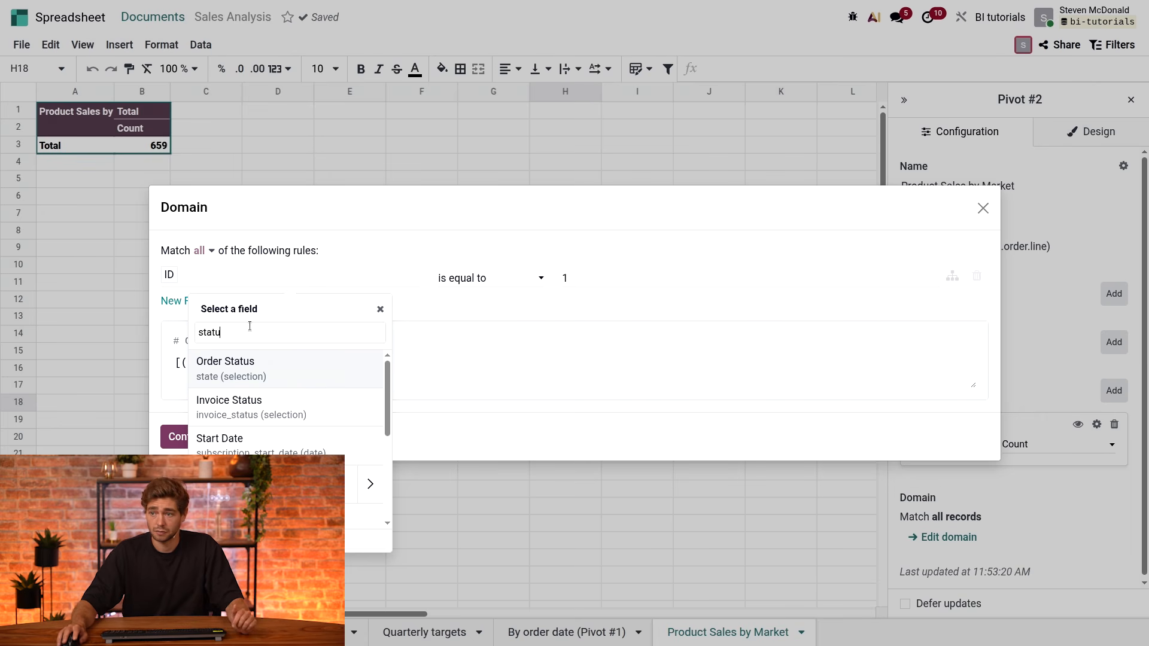
left_click(299, 415)
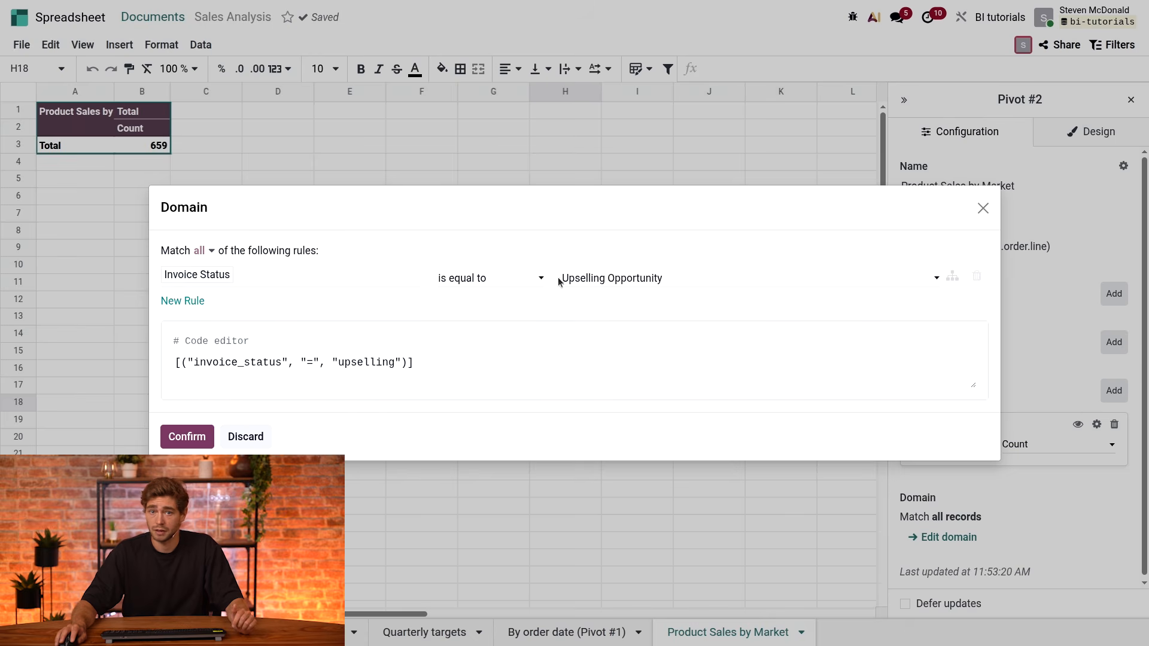
left_click(600, 278)
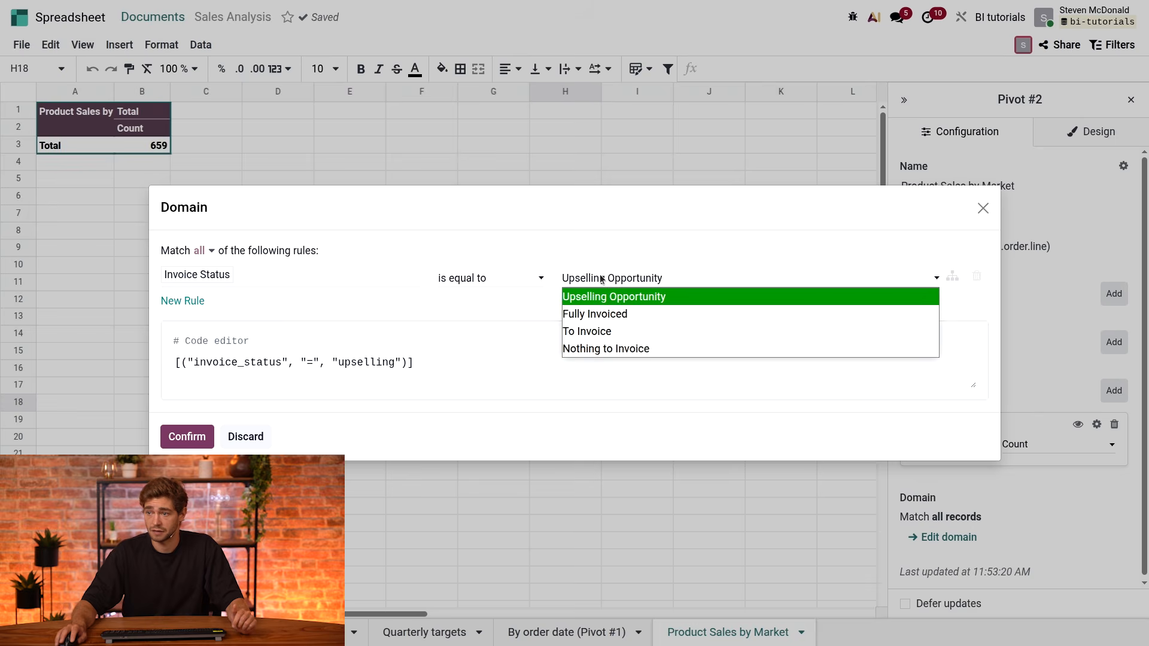
left_click(607, 314)
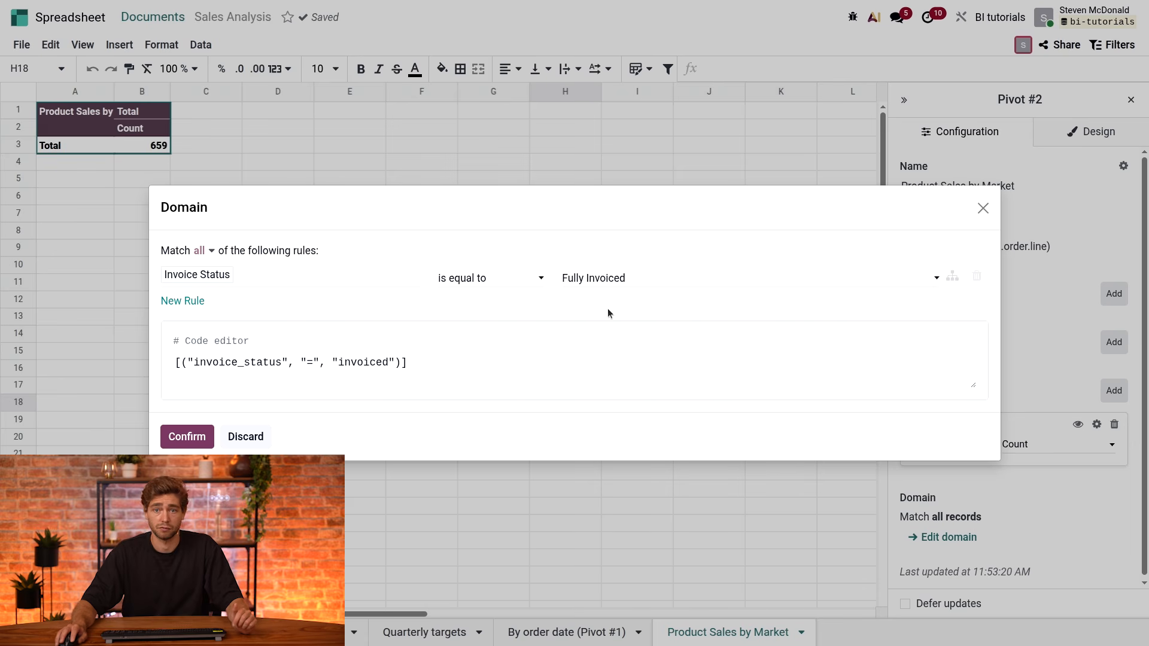
left_click(204, 437)
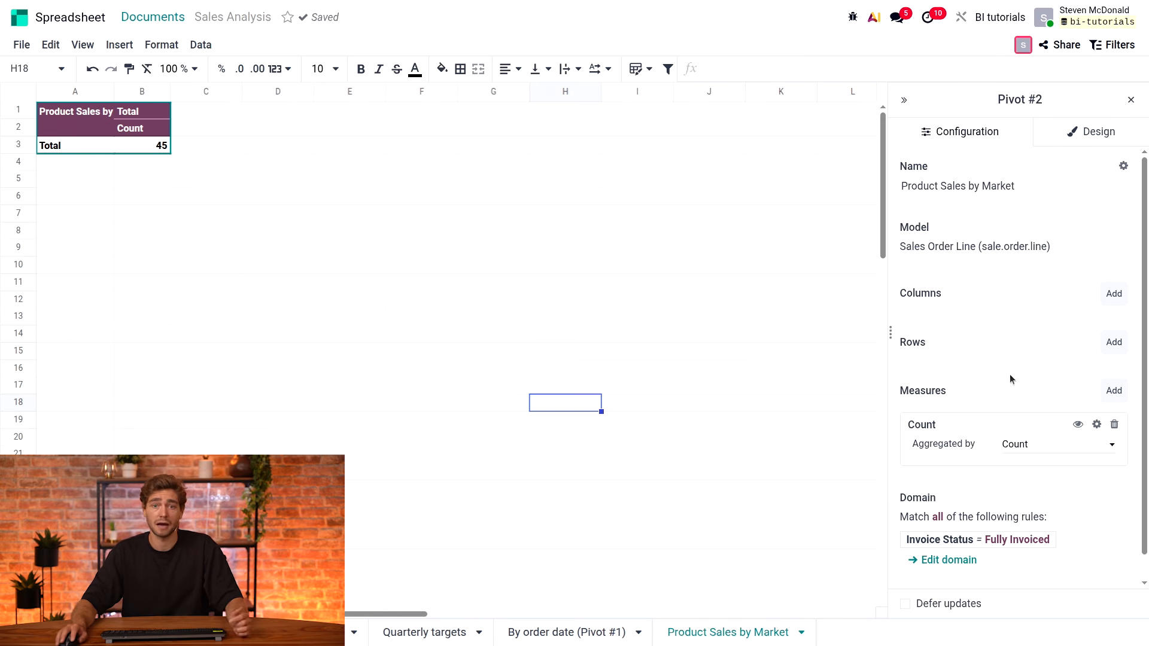
- Add the Product field (product_id) as a row grouping of the pivot
left_click(1112, 344)
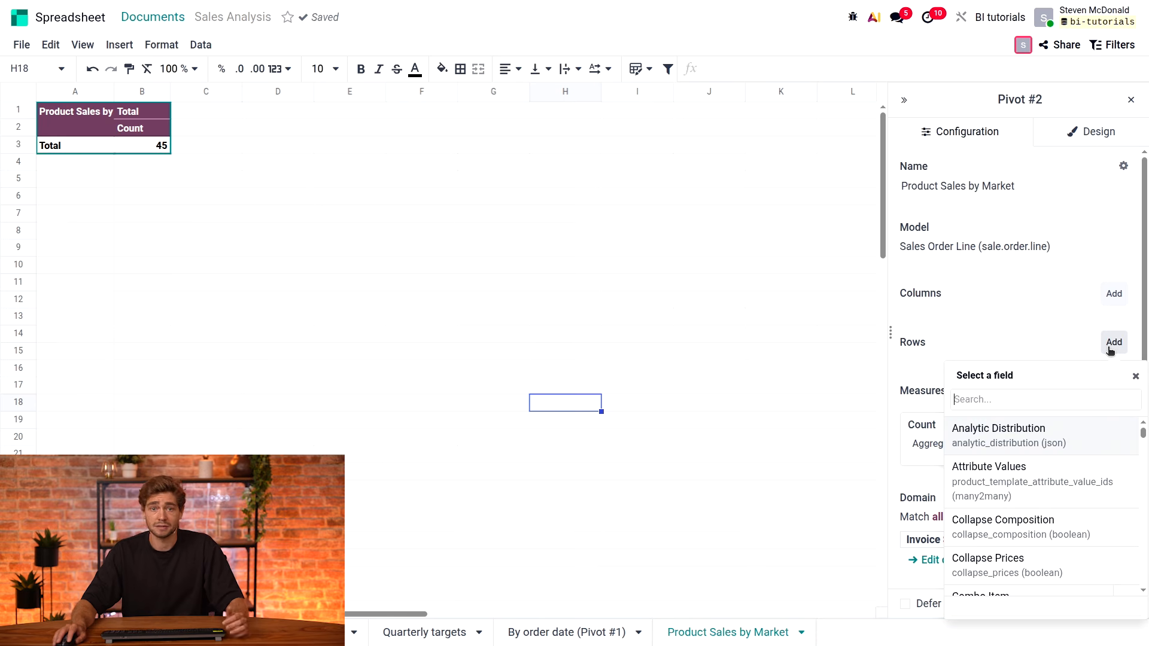
type("prodc")
key("BackSpace")
type("uct")
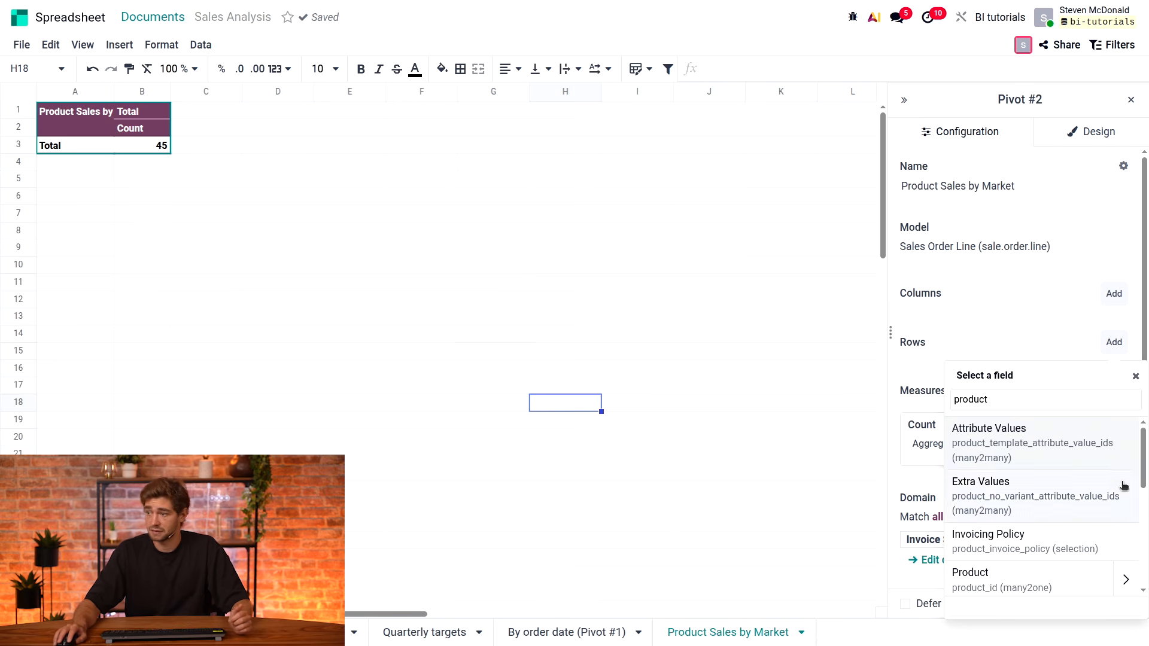
left_click(1034, 575)
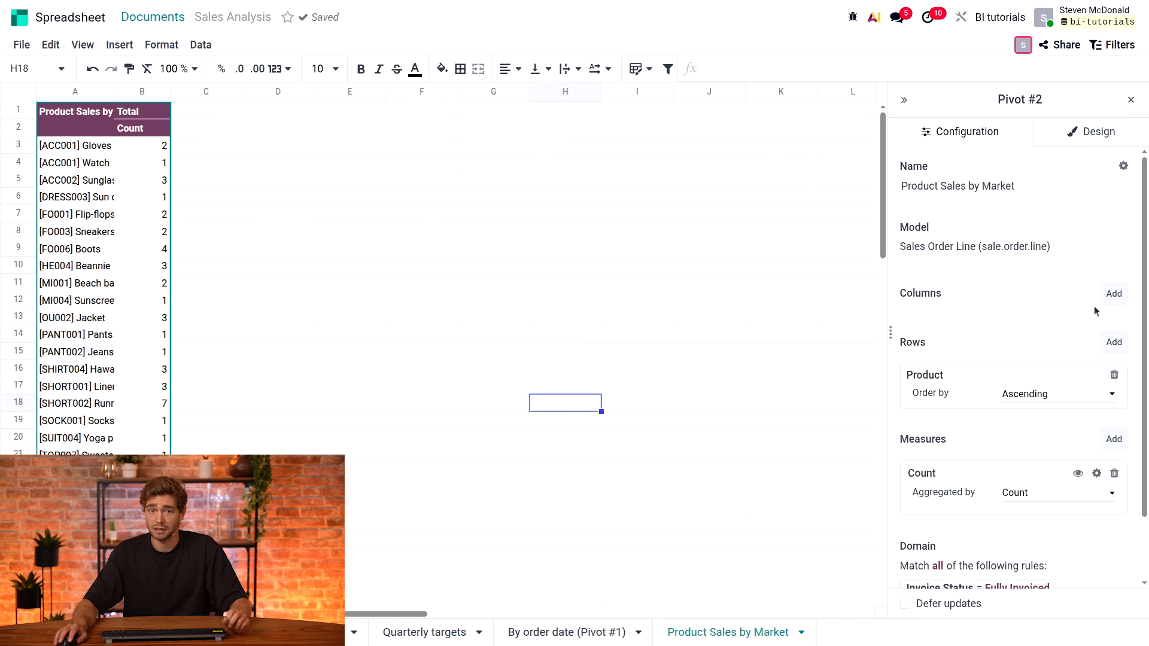
left_click(1112, 299)
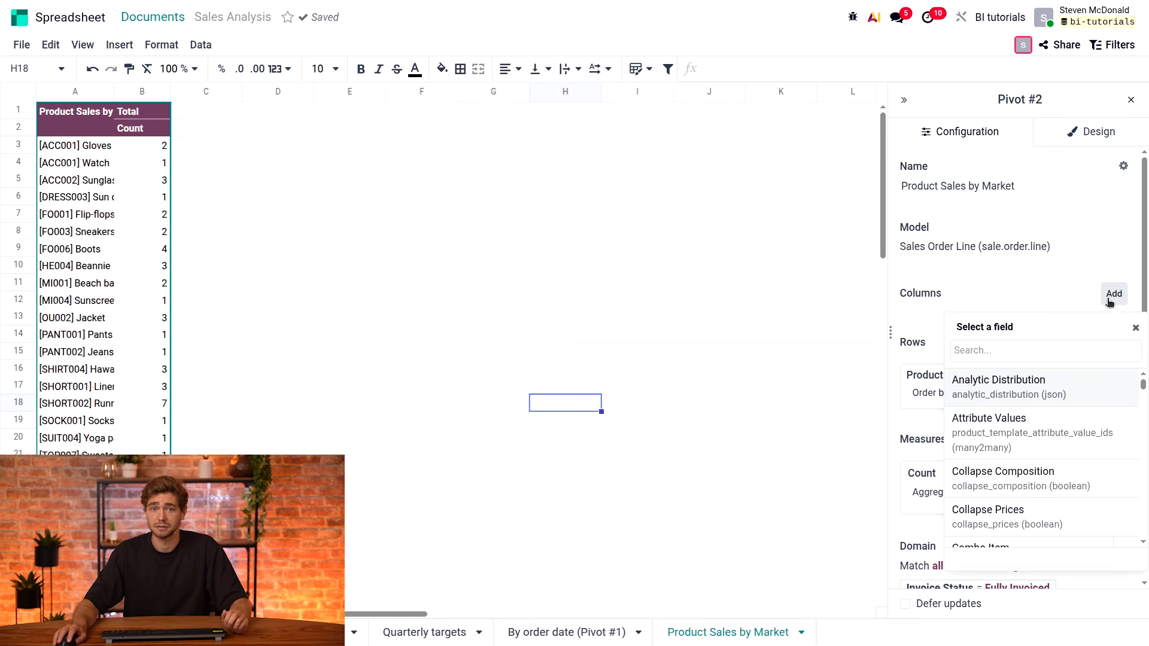
type("country")
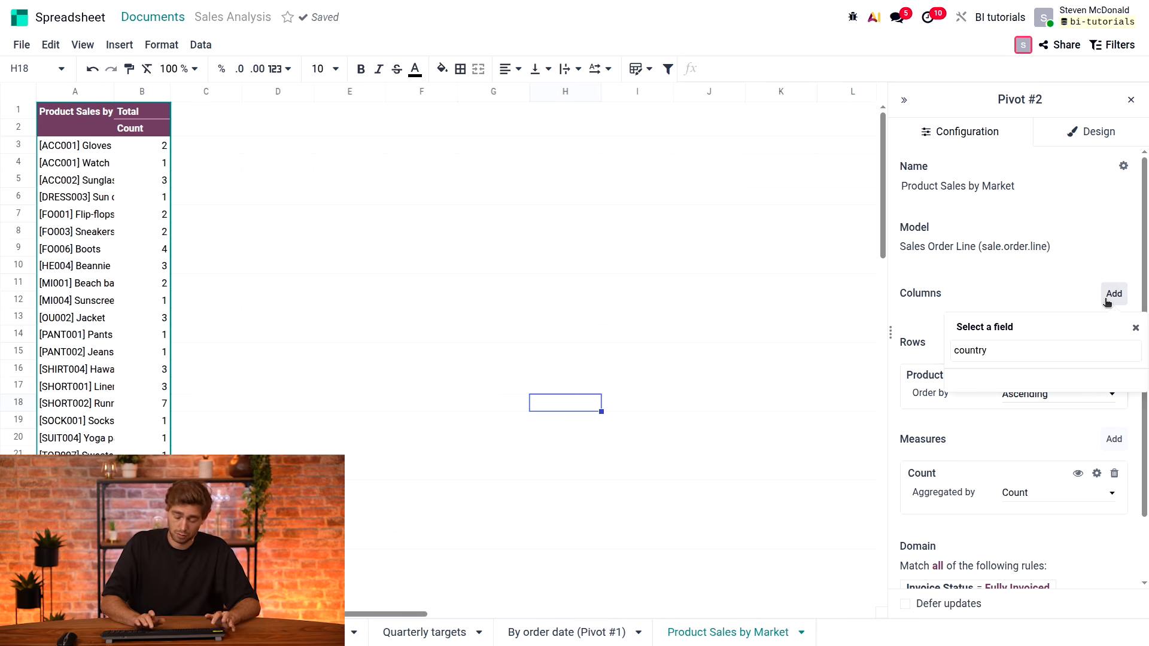
left_click(1136, 327)
- Add the Country field of the related Customer as a column grouping of the pivot
left_click(1112, 293)
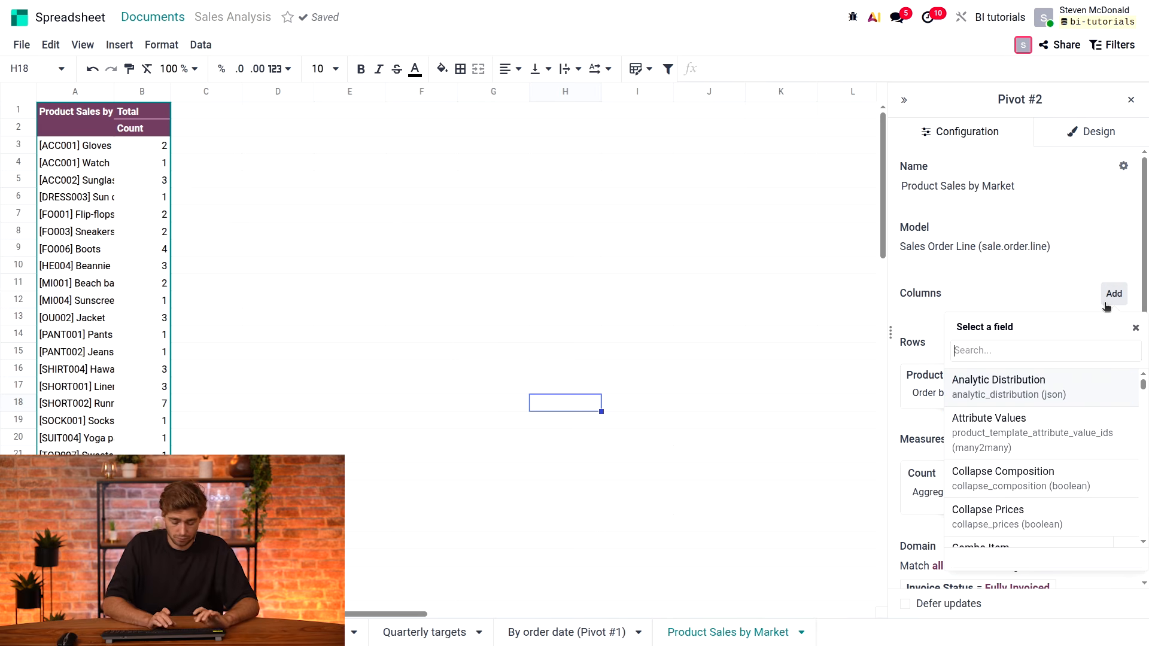
type("custome")
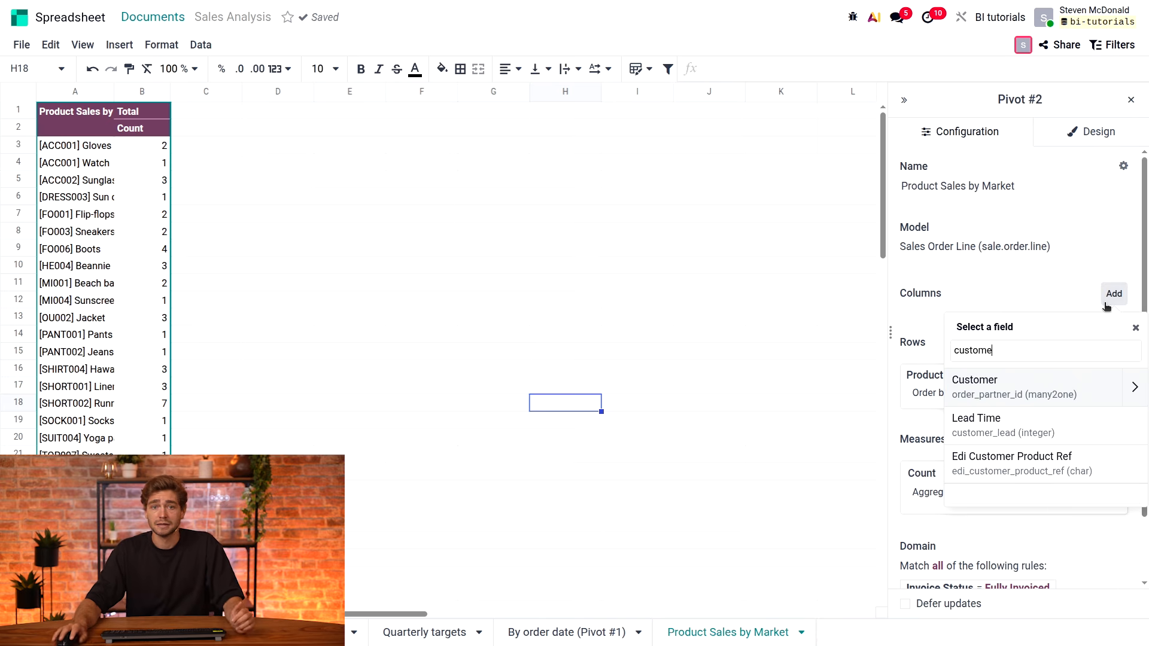
left_click(1134, 388)
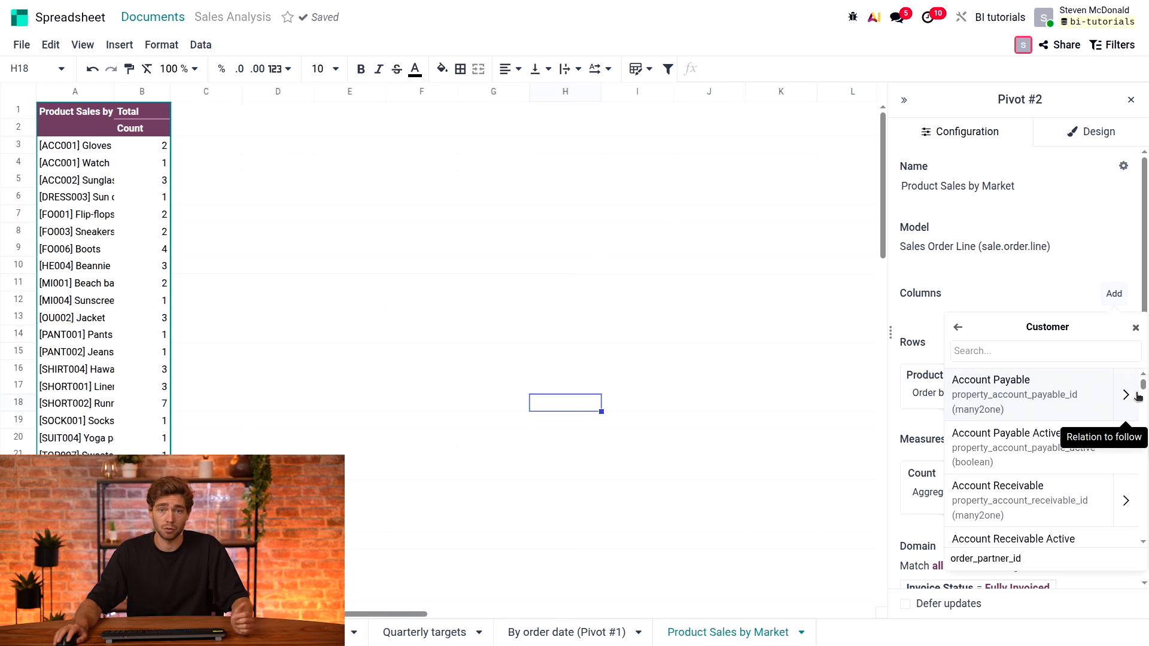
type("country")
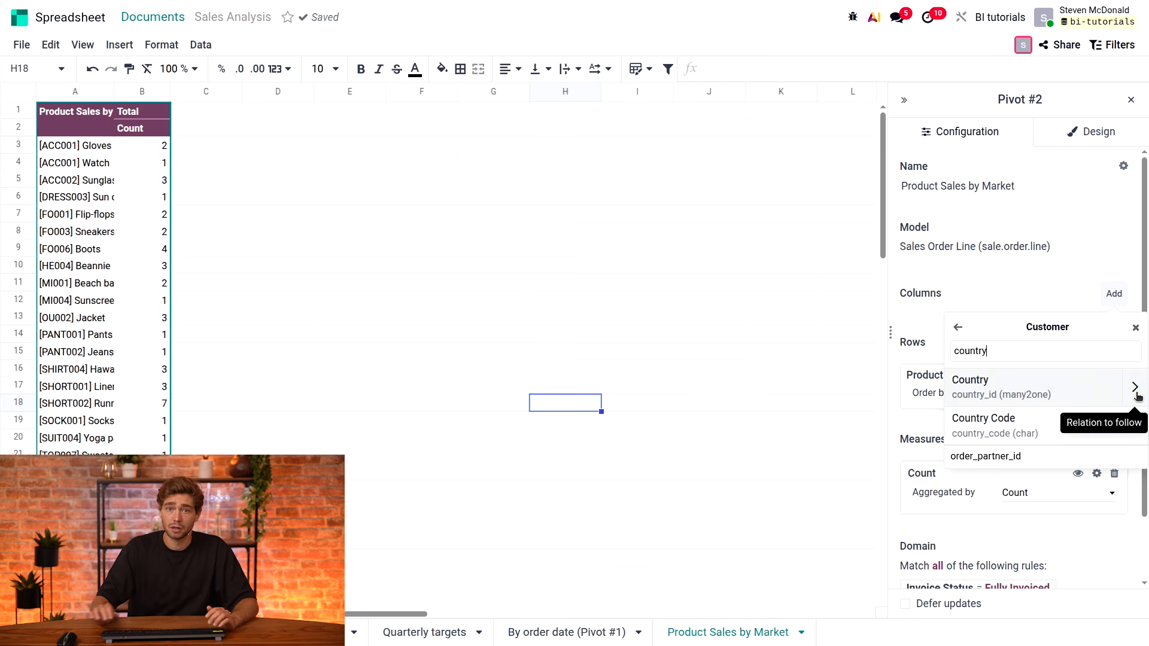
left_click(1091, 385)
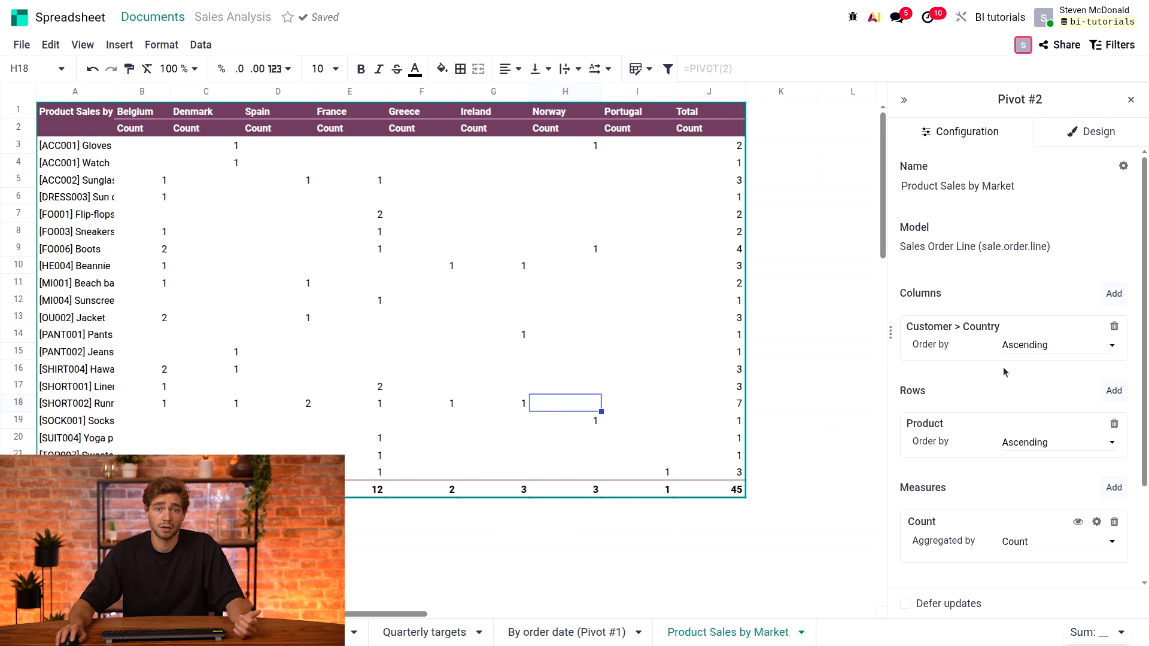
- Hide the Count measure of the pivot and add the Total measure
scroll(1003, 369, "down", 2)
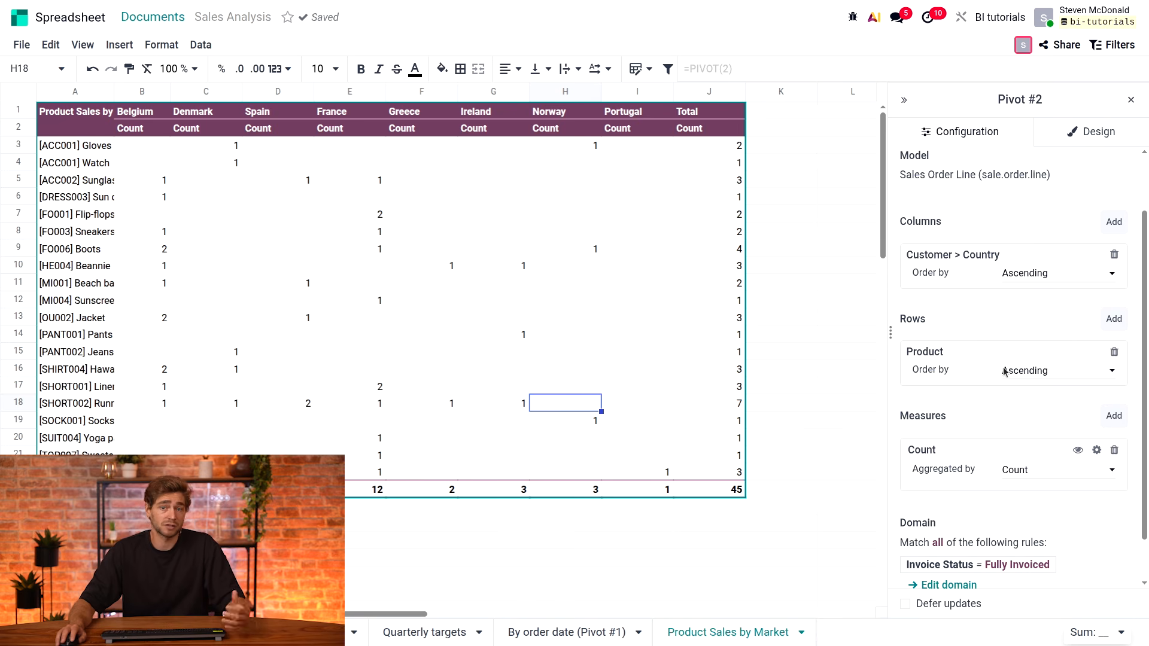
left_click(1079, 450)
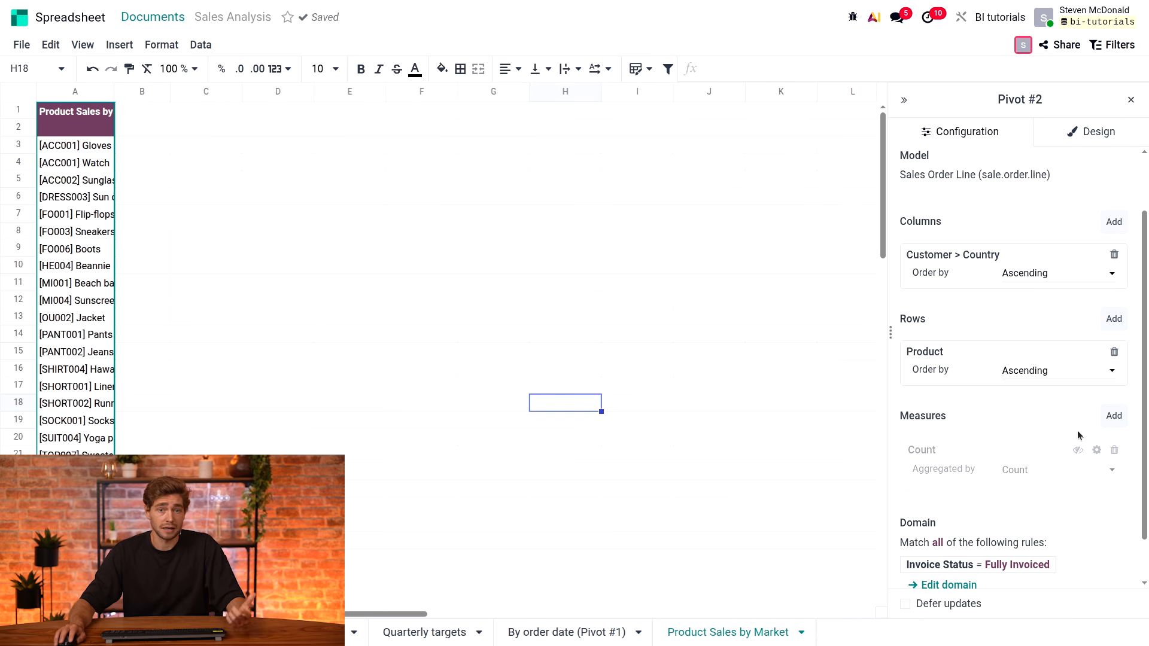
left_click(1106, 416)
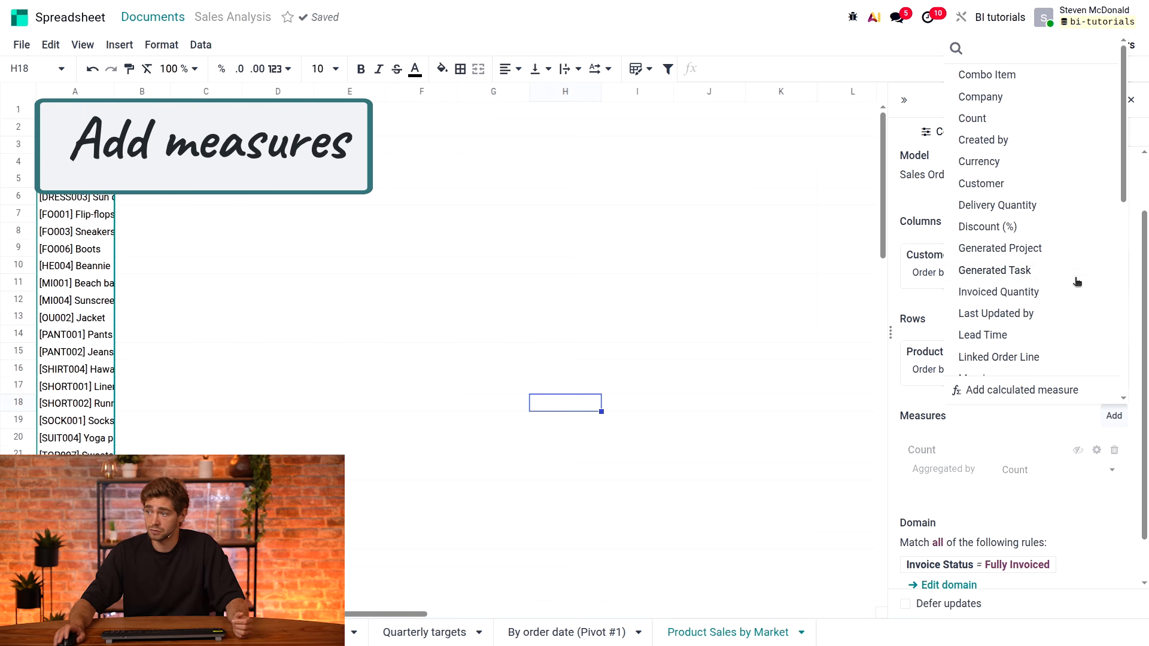
scroll(1075, 282, "down", 5)
left_click(1026, 211)
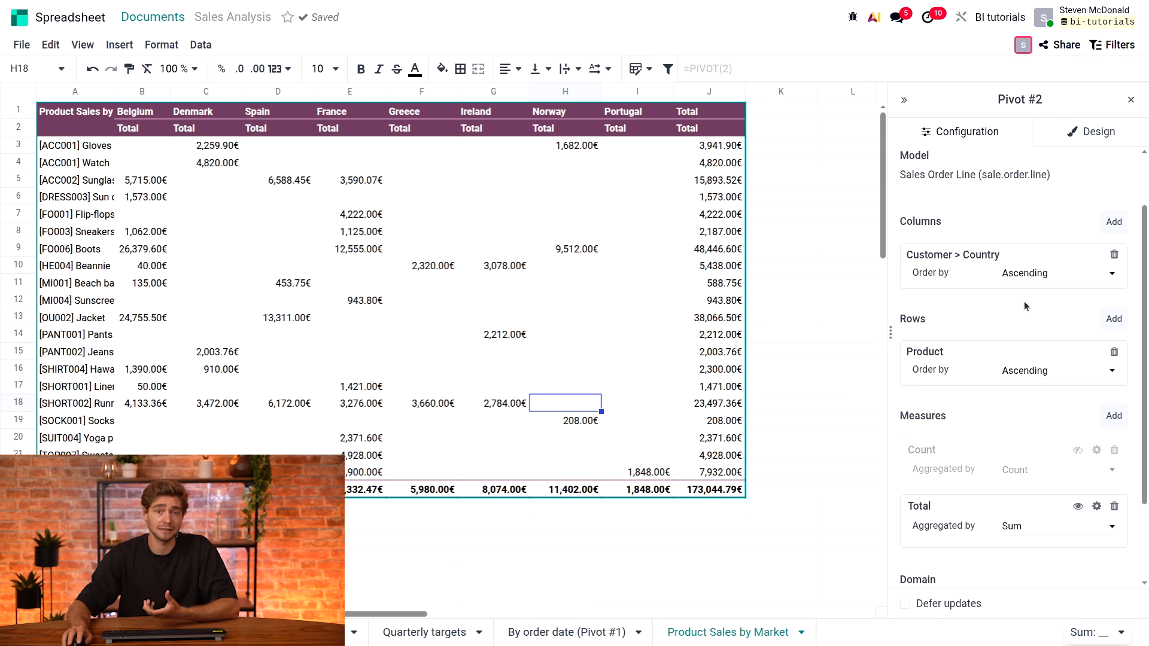
- Switch the order of the pivot's Product rows to descending and back to ascending
scroll(1025, 306, "down", 1)
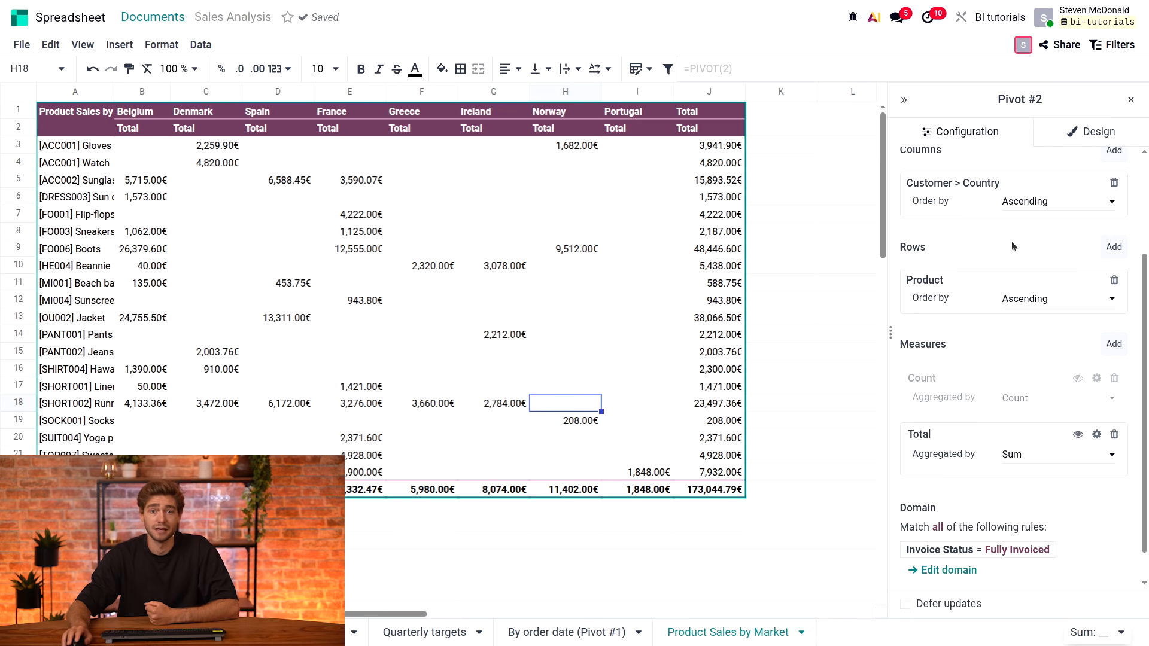
scroll(1012, 242, "up", 1)
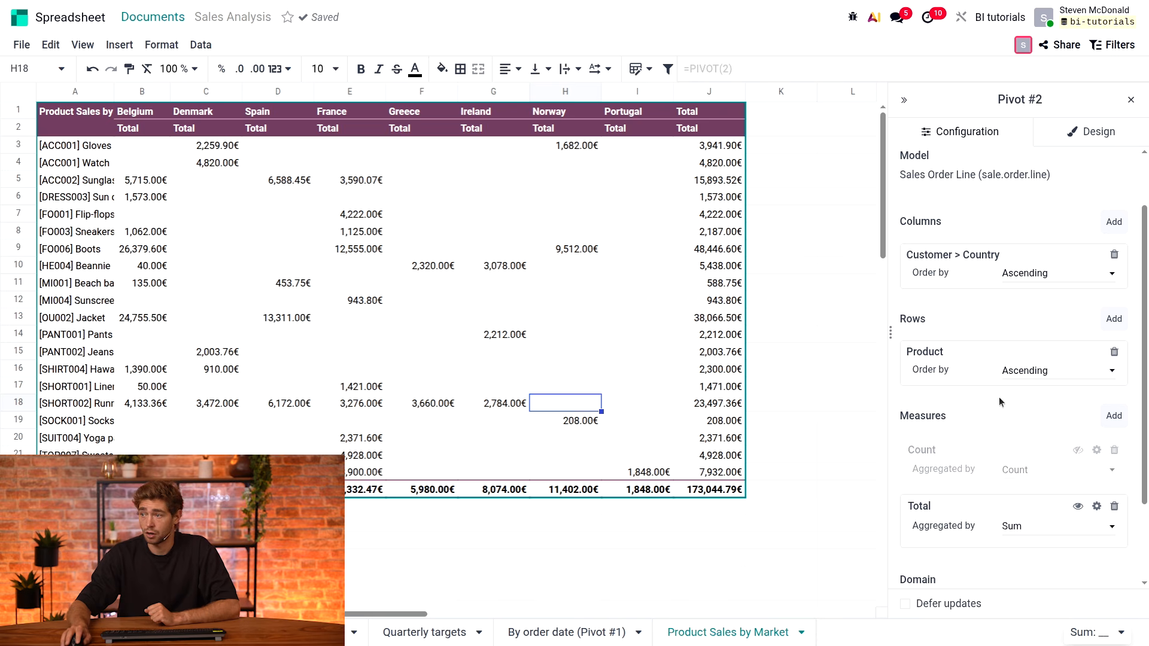
left_click(1033, 371)
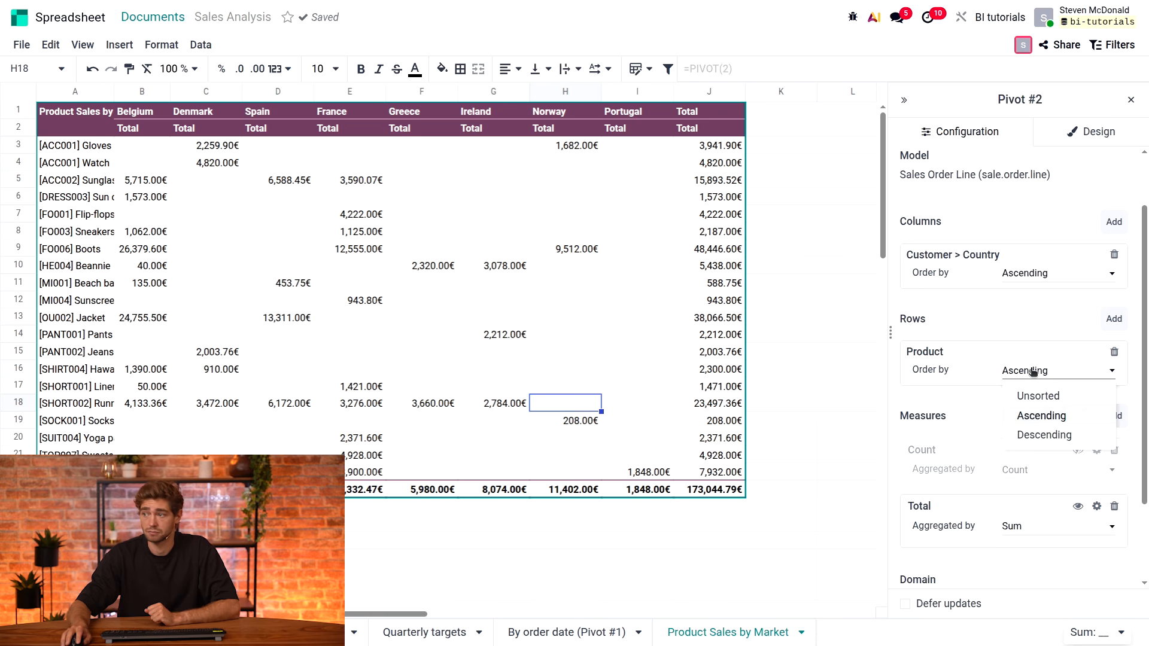
left_click(1034, 435)
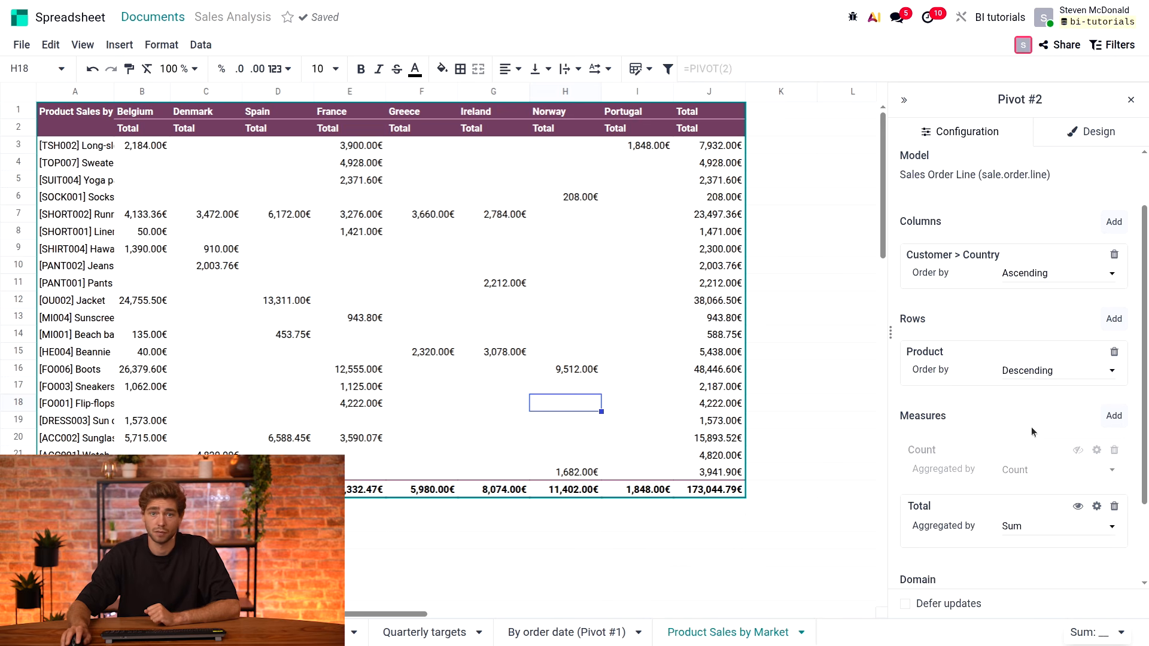
left_click(1050, 374)
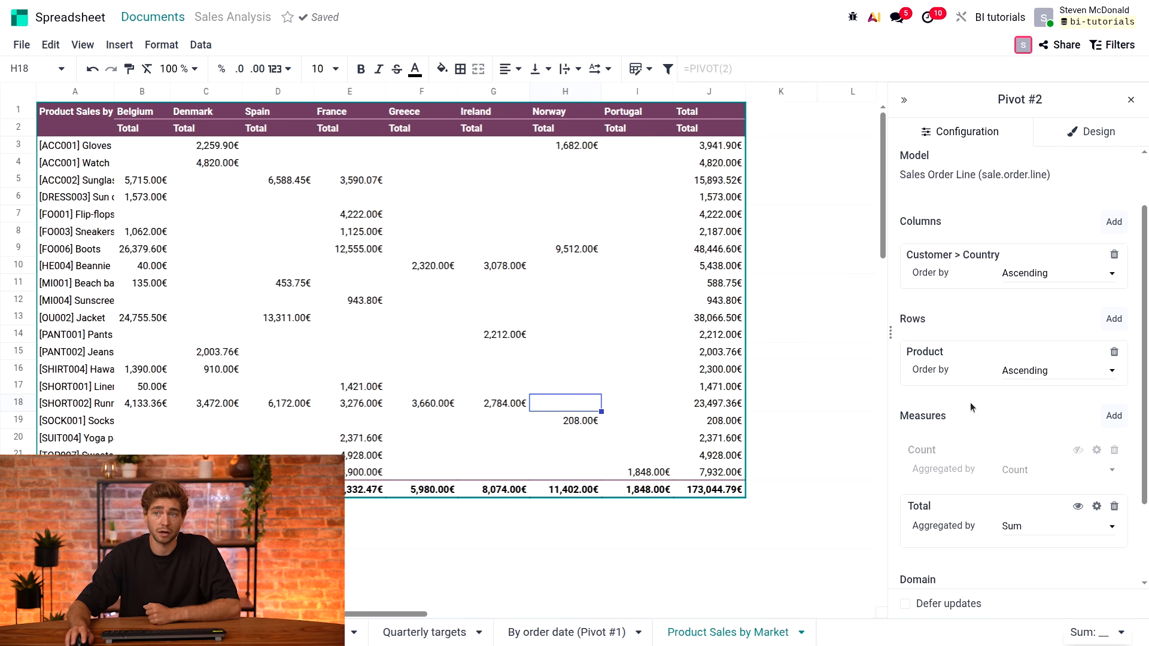
- Sort the pivot in descending order on the Total values of the Belgium column and review its sorting rule
left_click(144, 252)
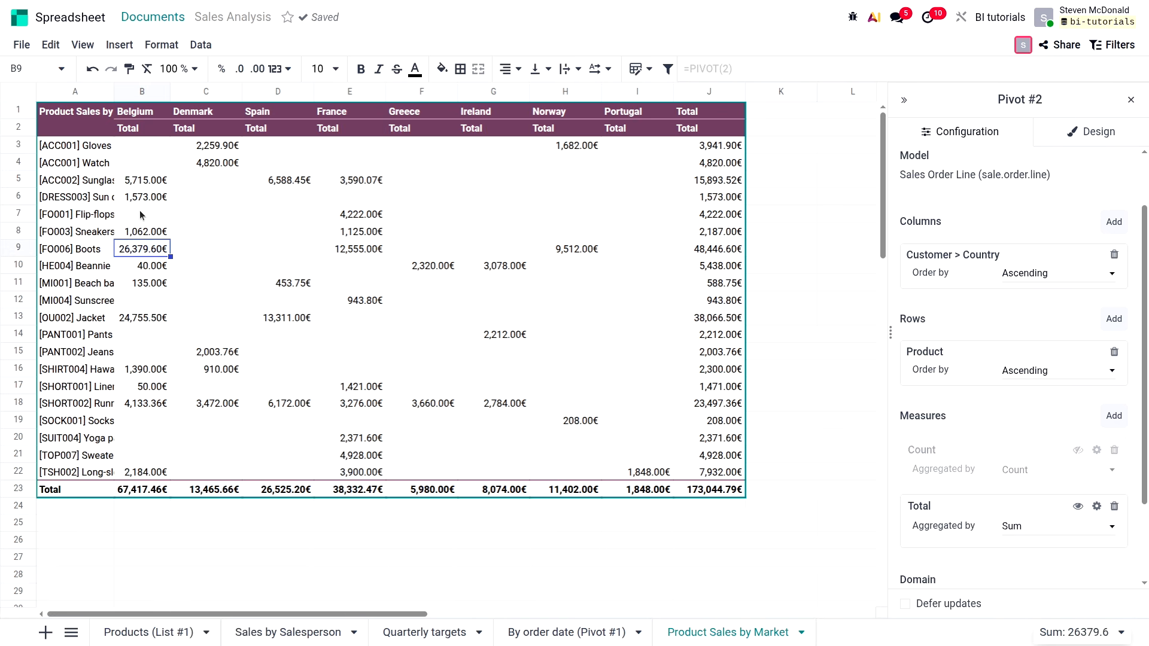
right_click(145, 249)
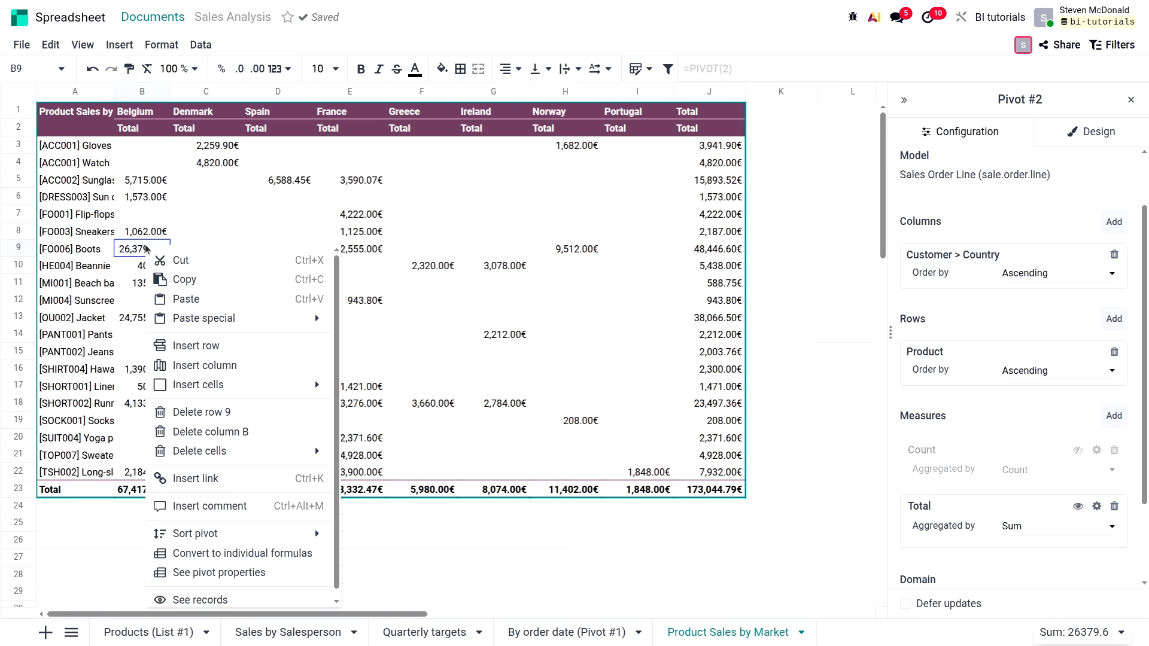
scroll(179, 302, "down", 1)
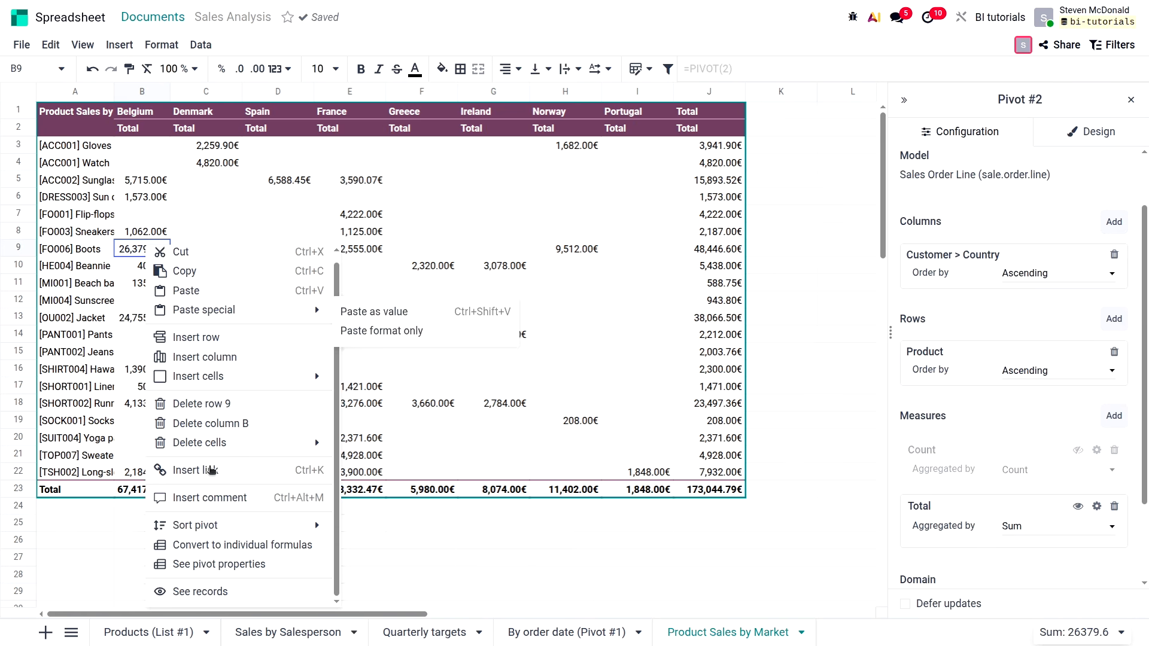
mouse_move(209, 521)
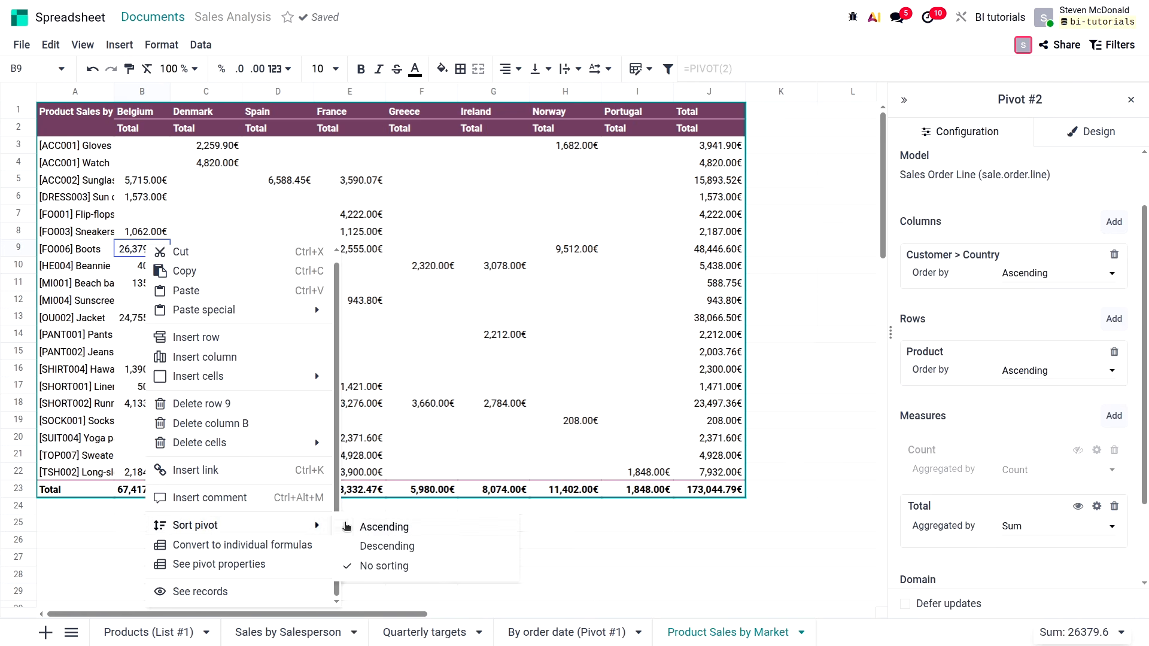
left_click(390, 546)
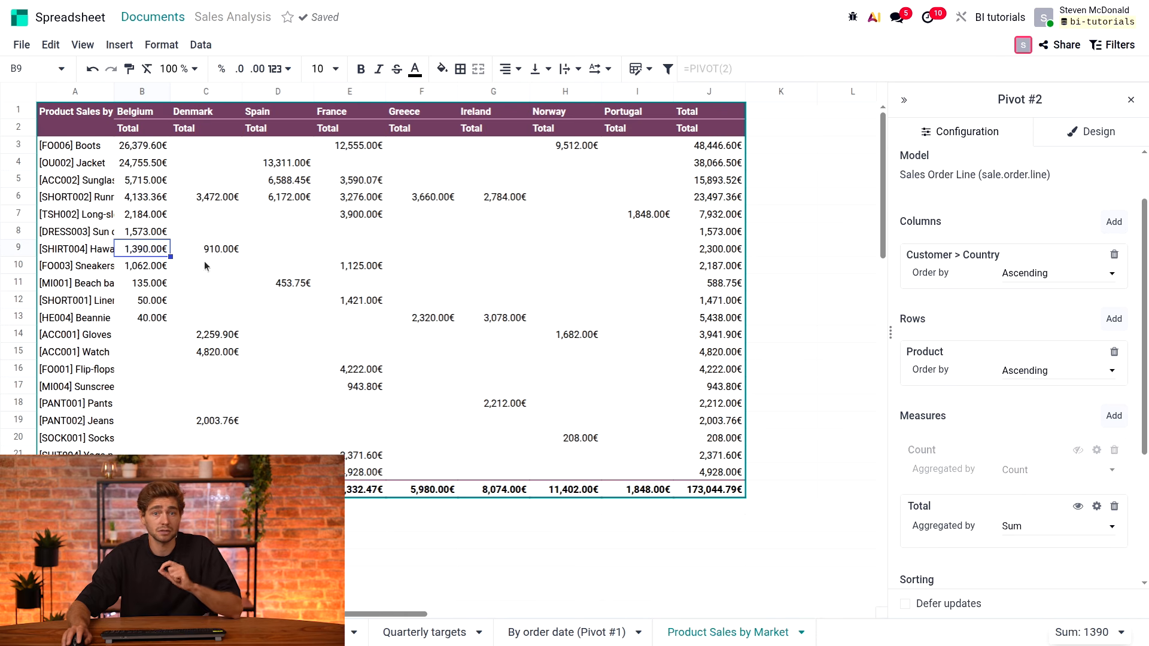
scroll(1148, 386, "down", 3)
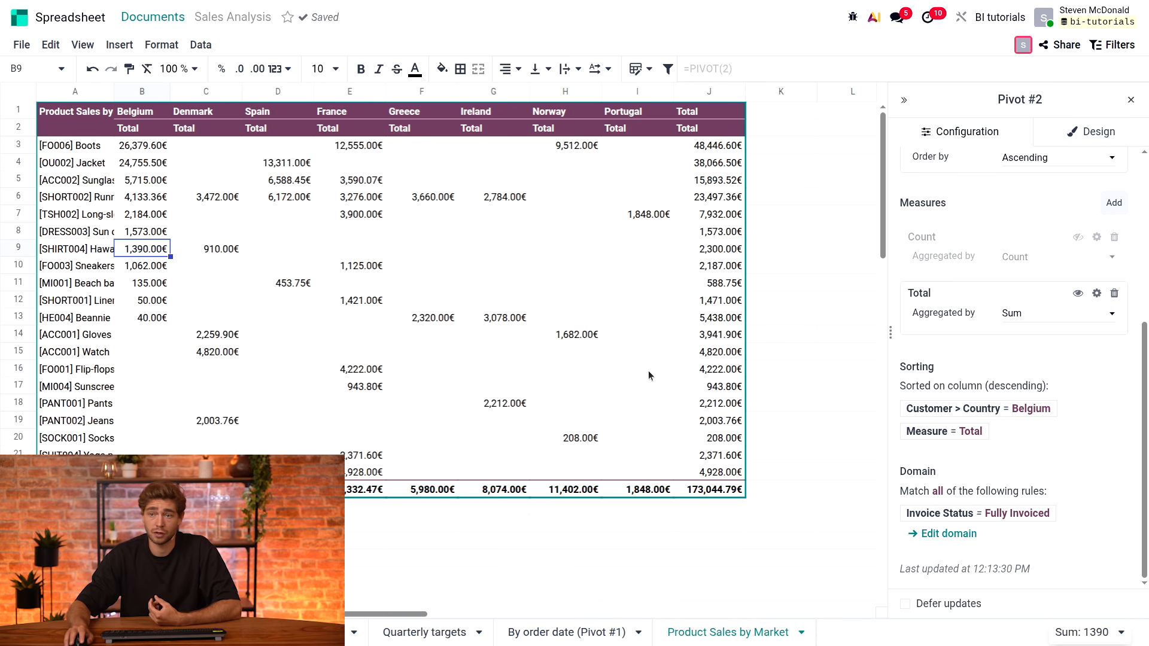
- Set the pivot back to no sorting on the Belgium column
right_click(139, 257)
mouse_move(198, 543)
left_click(390, 585)
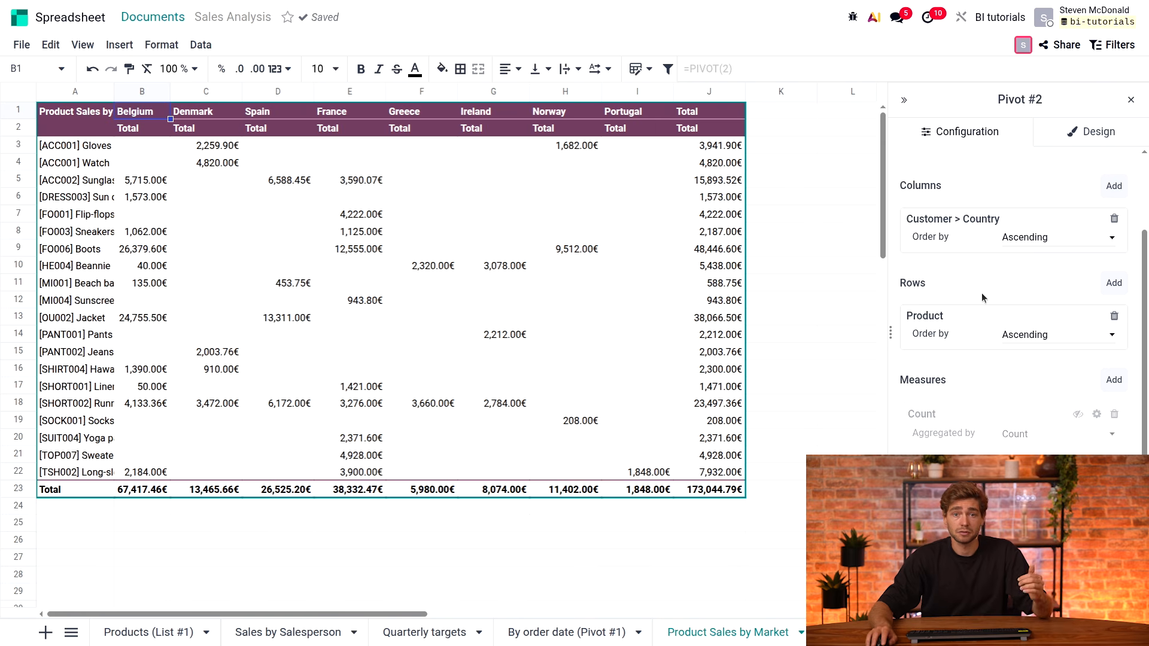
- Add the Product Category field (categ_id) as a row grouping and place it above Product
left_click(1115, 284)
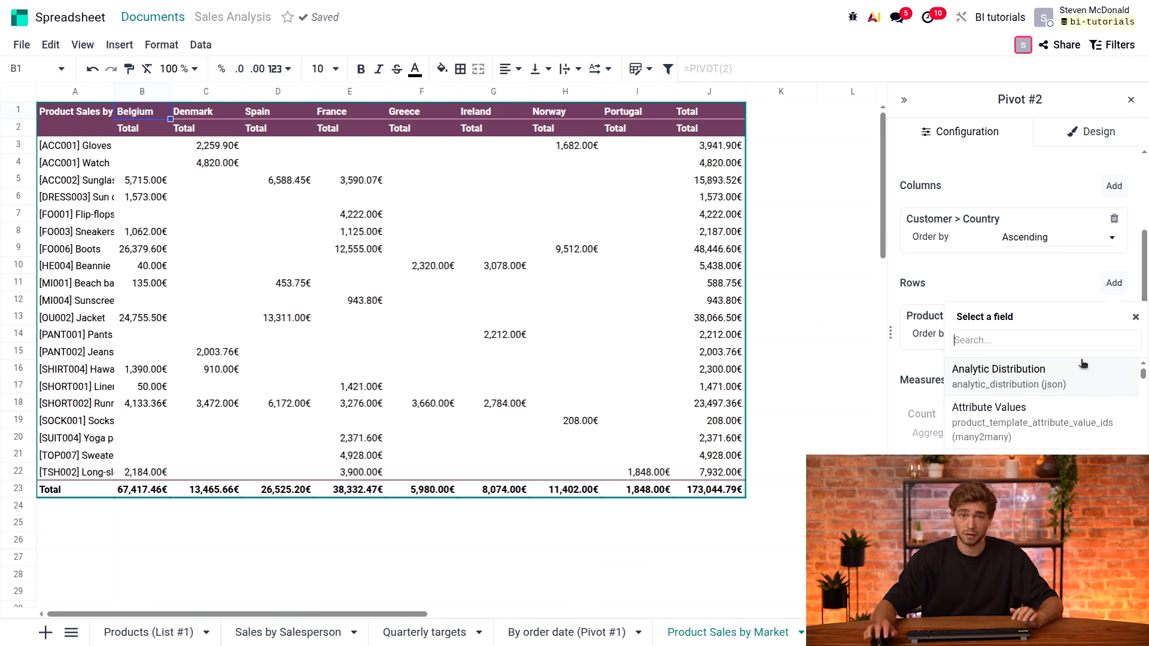
type("category")
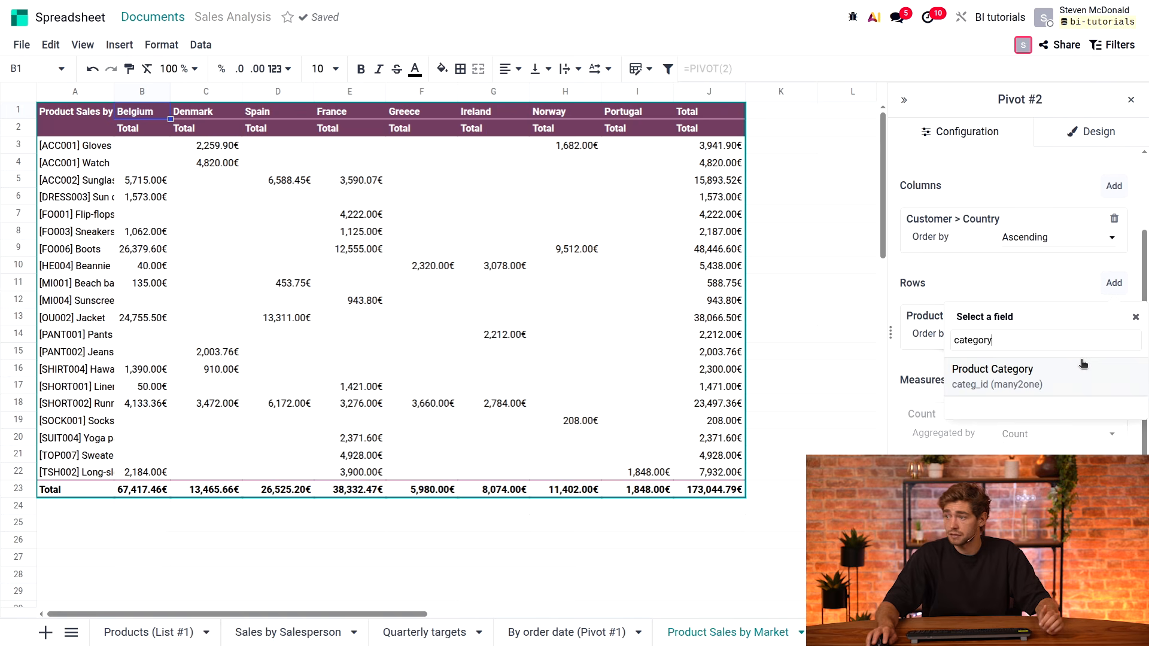
left_click(1082, 362)
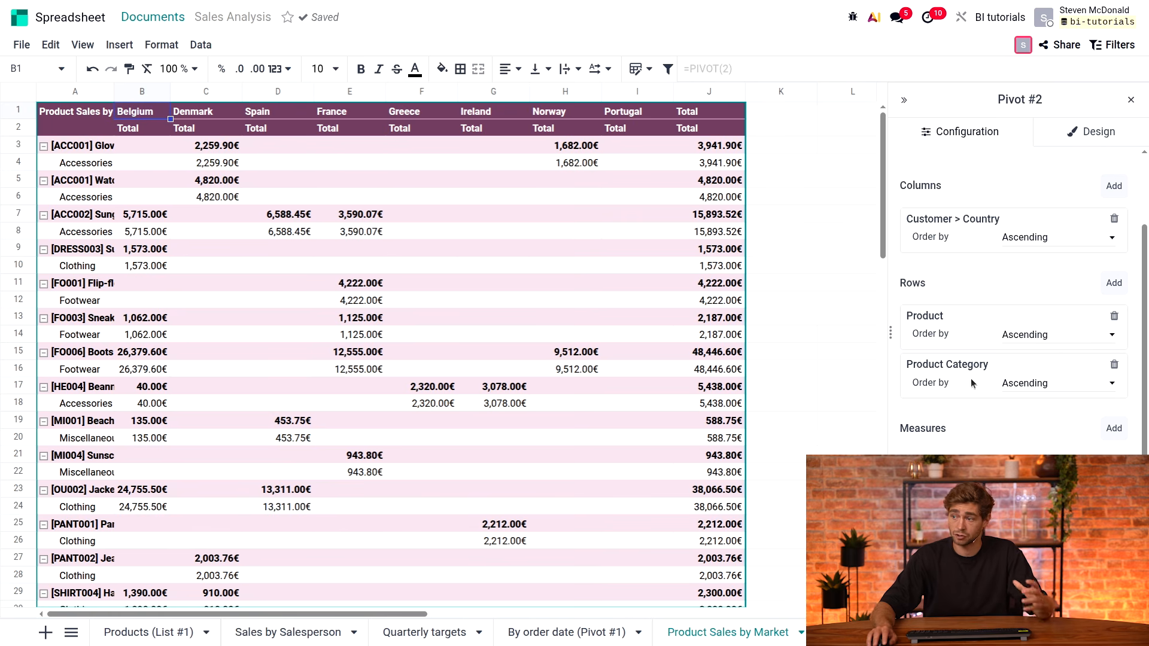
left_click_drag(972, 380, 972, 326)
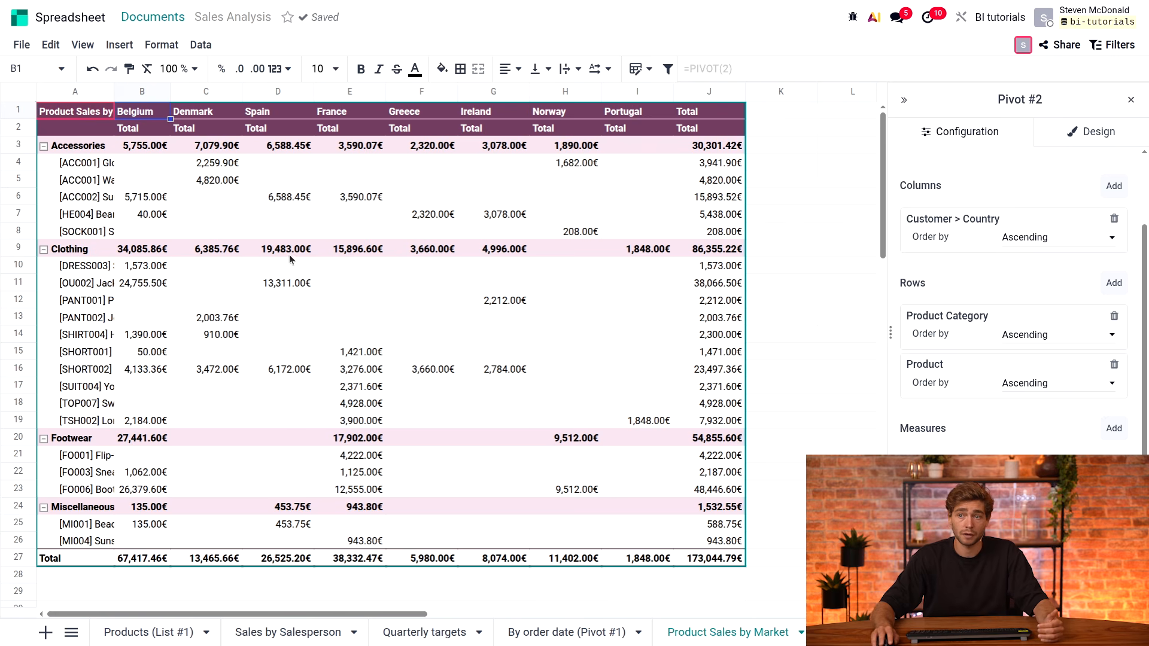
- Collapse the Accessories and Clothing category rows of the pivot
left_click(44, 146)
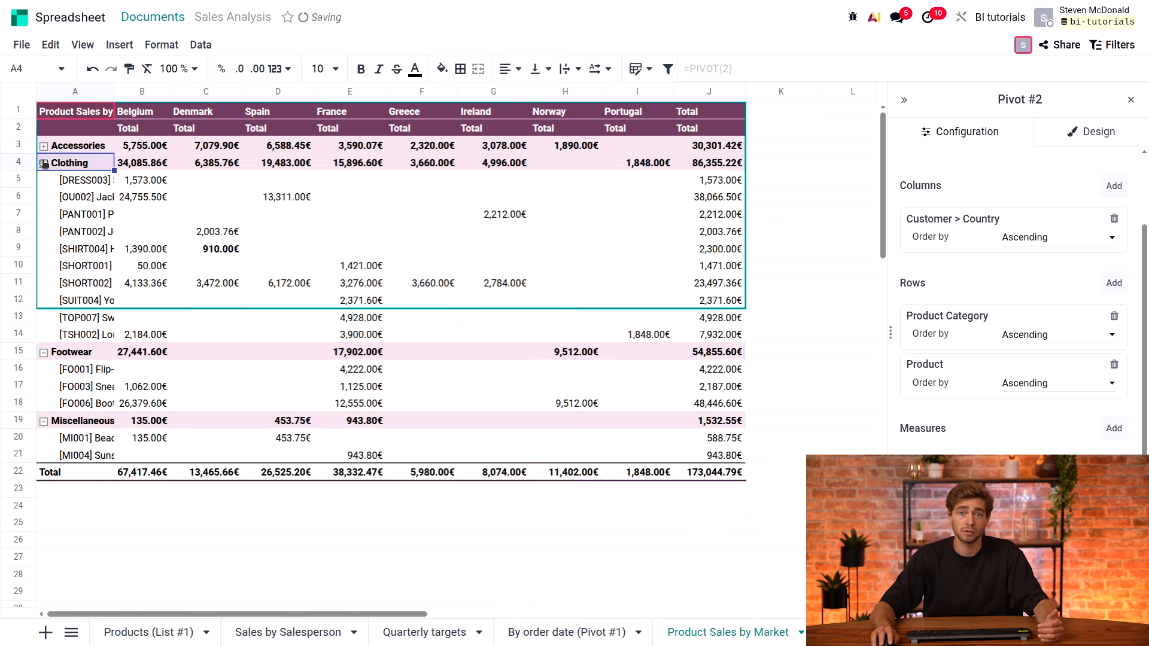
left_click(43, 162)
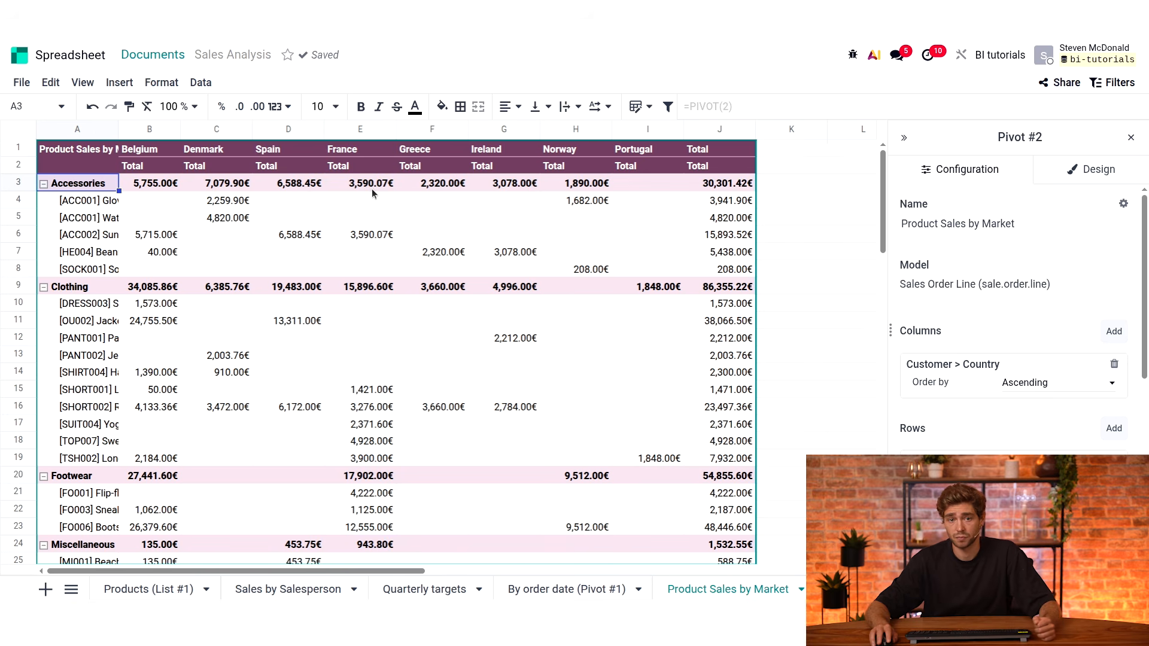
- Group the Belgium, Spain and France columns as a pivot dimension and set the new country grouping's order to ascending
left_click(151, 153)
left_click(287, 153)
left_click(339, 153)
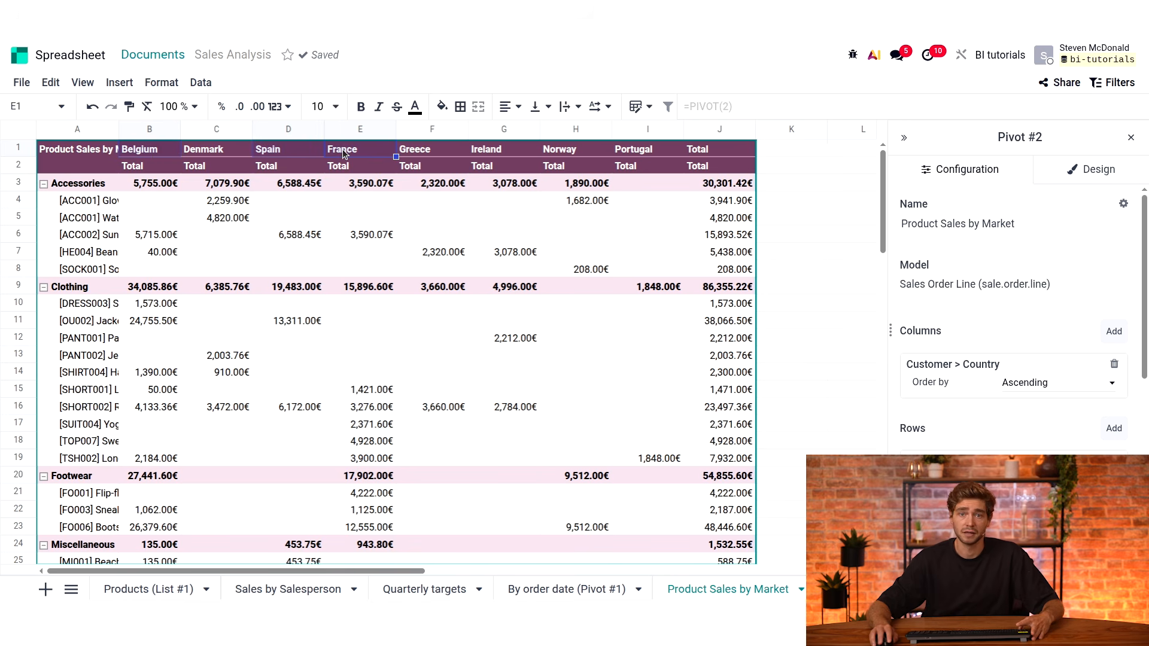
right_click(344, 154)
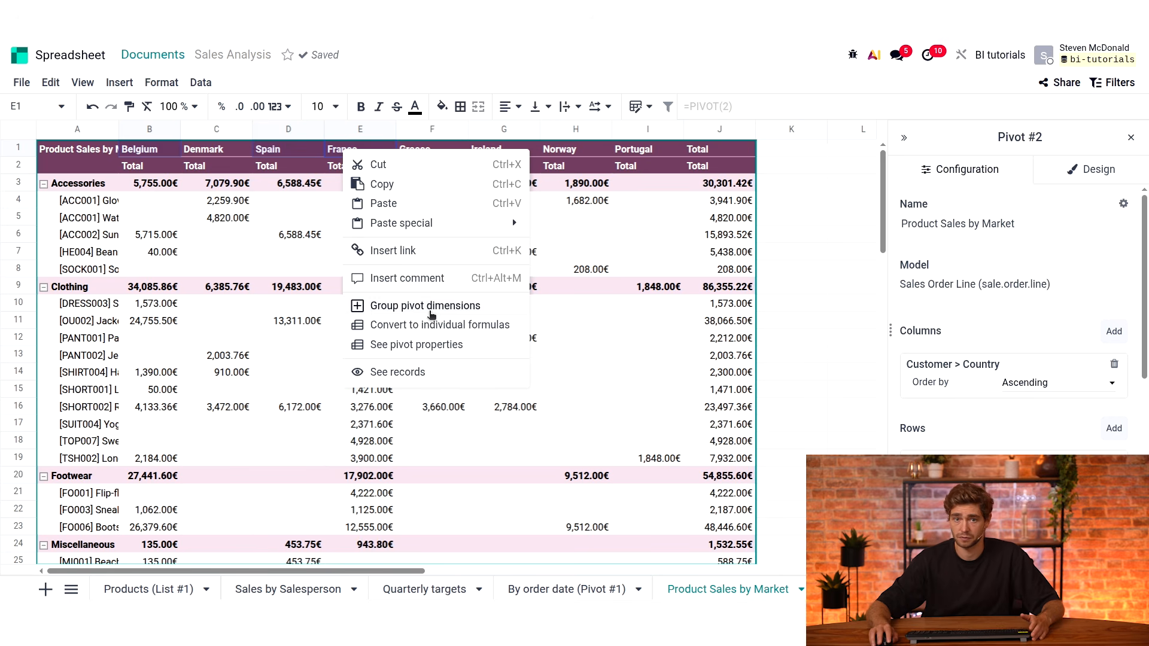
left_click(431, 306)
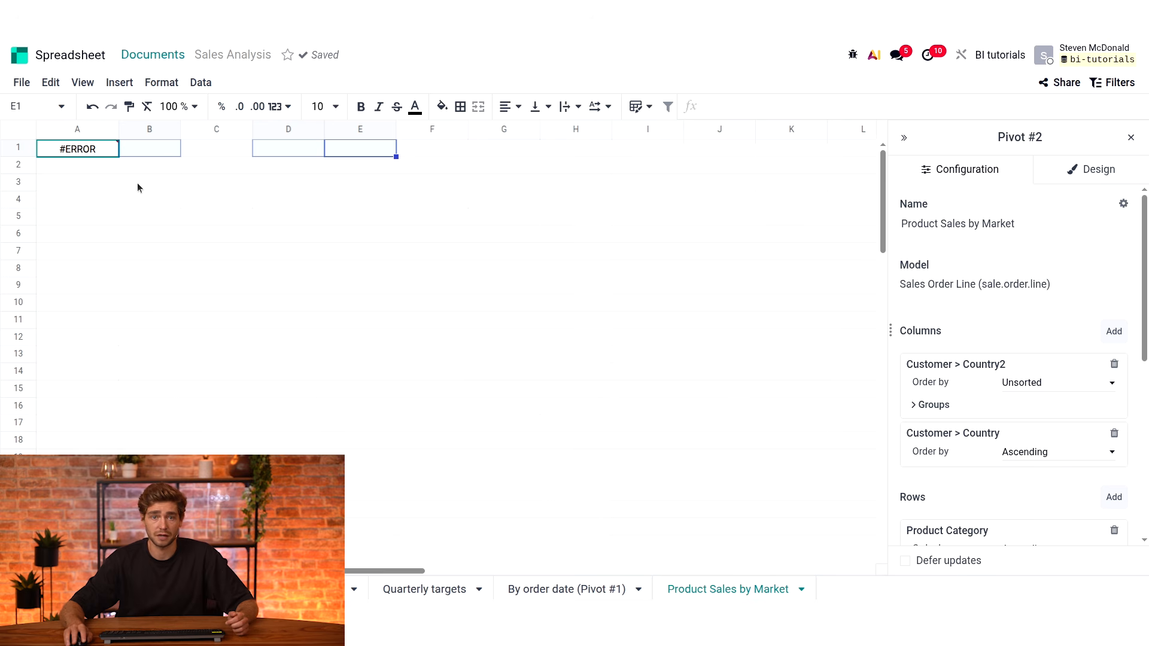
left_click(1050, 389)
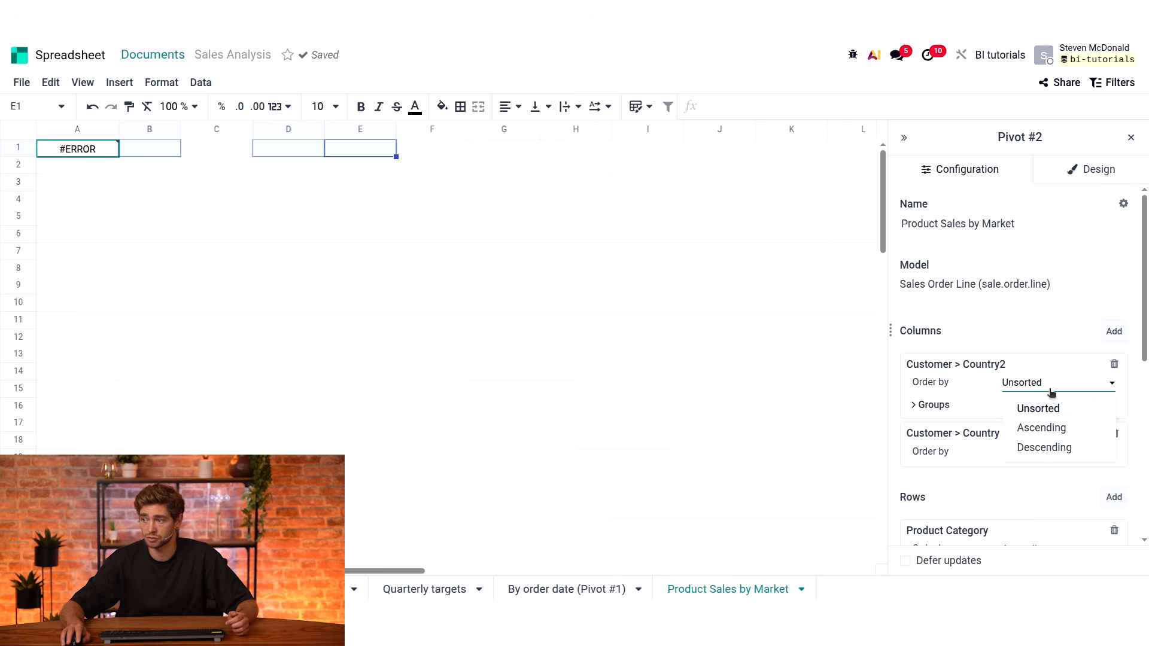
left_click(1052, 426)
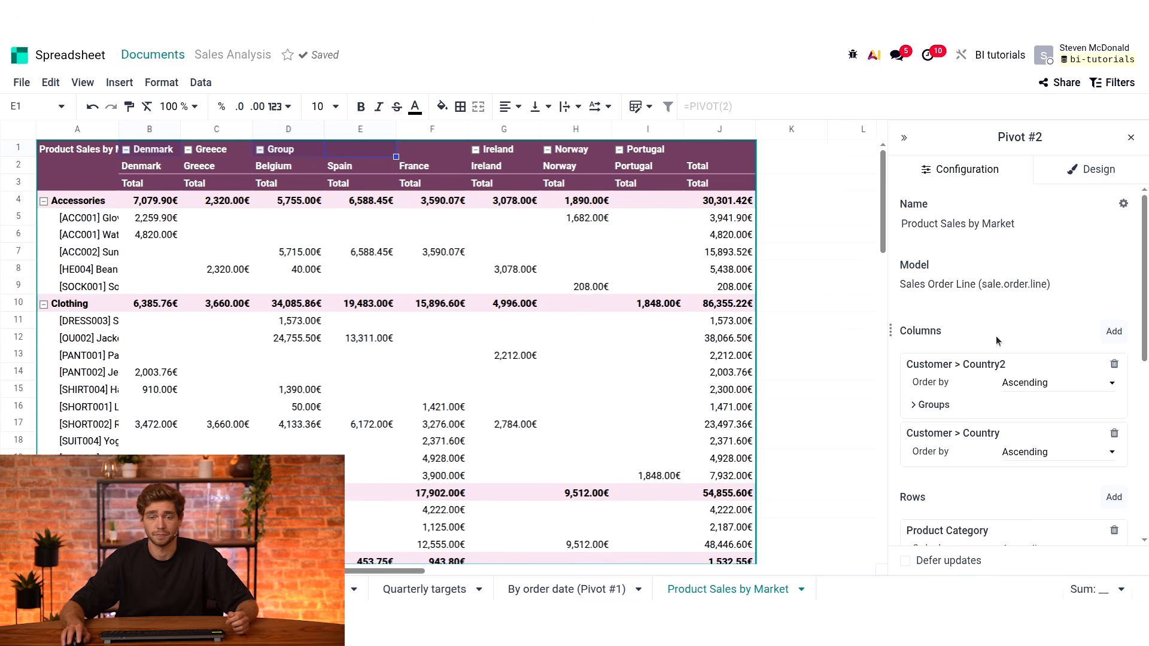
- Try to rename the country group as Main Markets, and add an "Others" group for the remaining countries
left_click(943, 409)
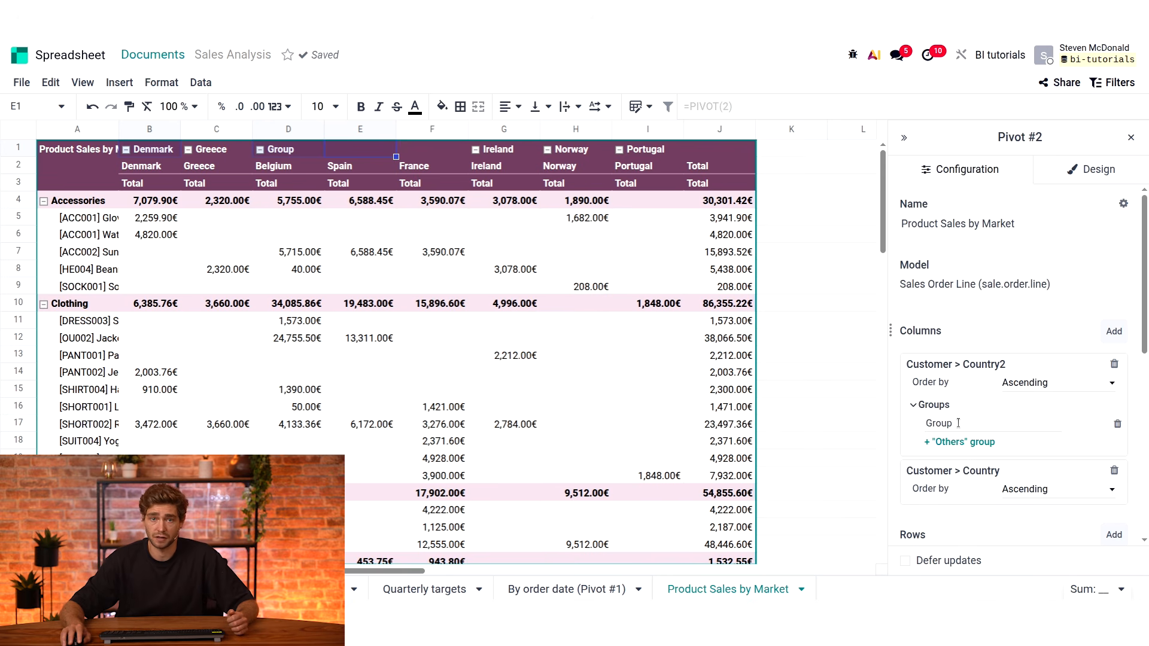
left_click(964, 424)
type("Mai")
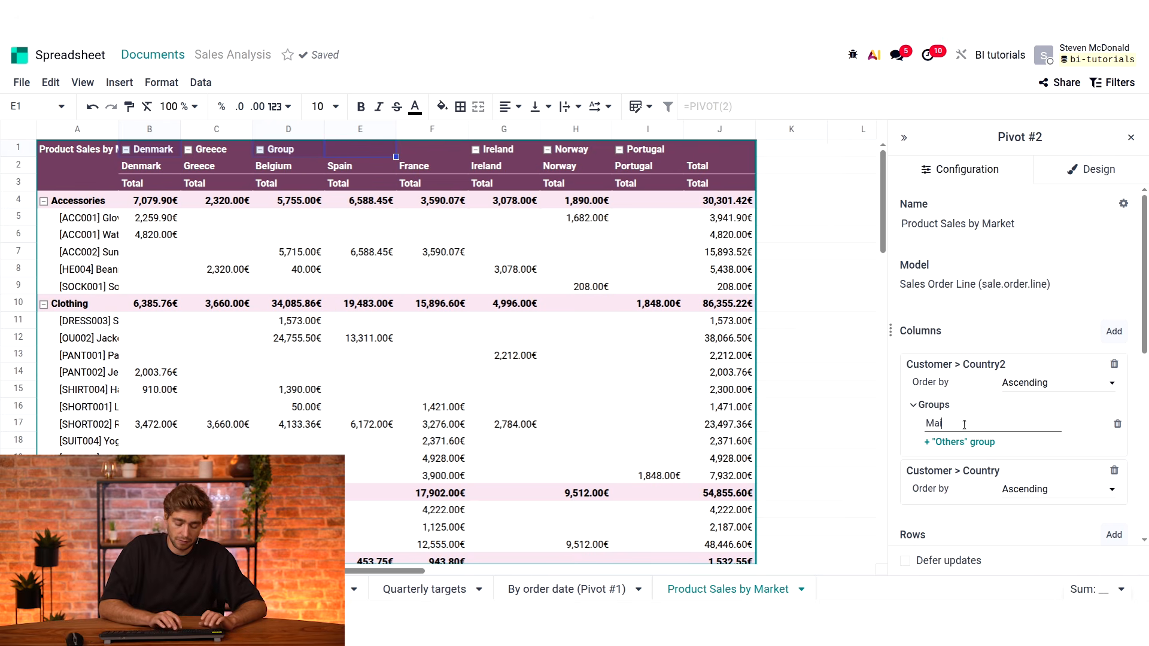
type("n Markets")
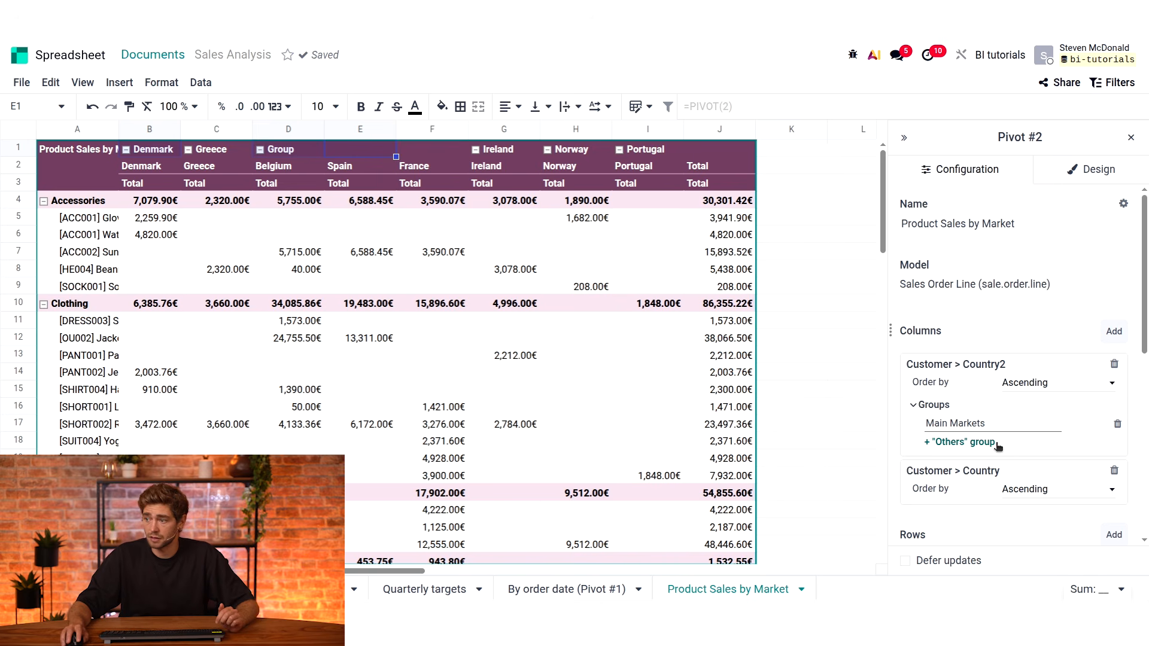
left_click(977, 443)
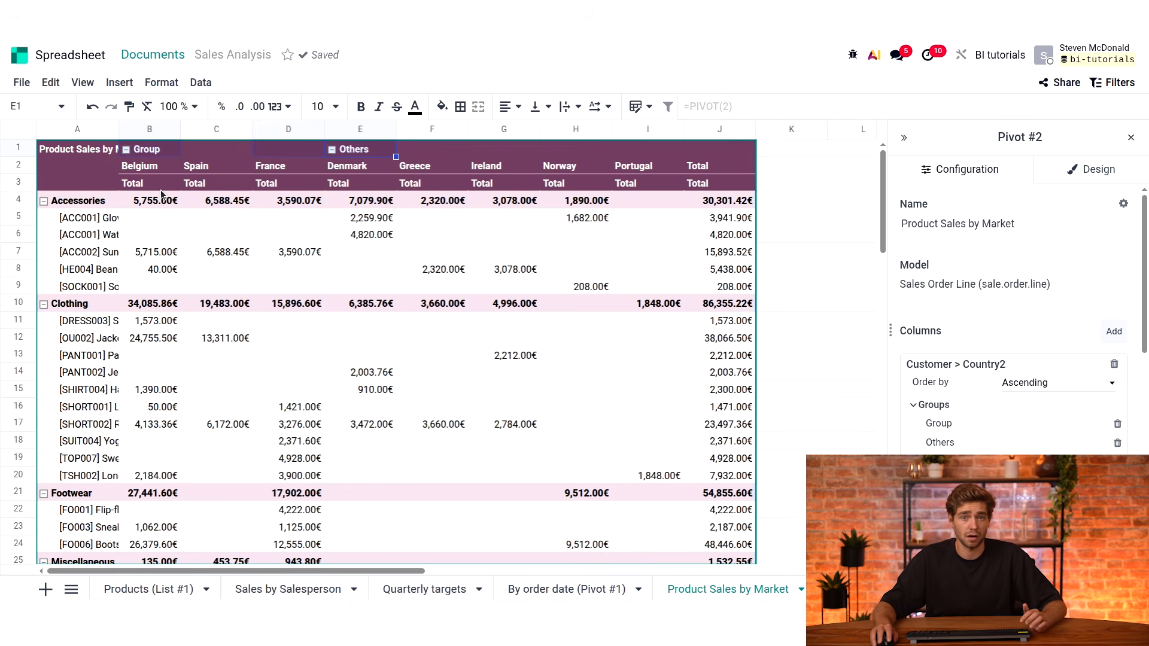
- Collapse the Others column group and the Belgium, Spain and France column group to compare their totals
left_click(330, 150)
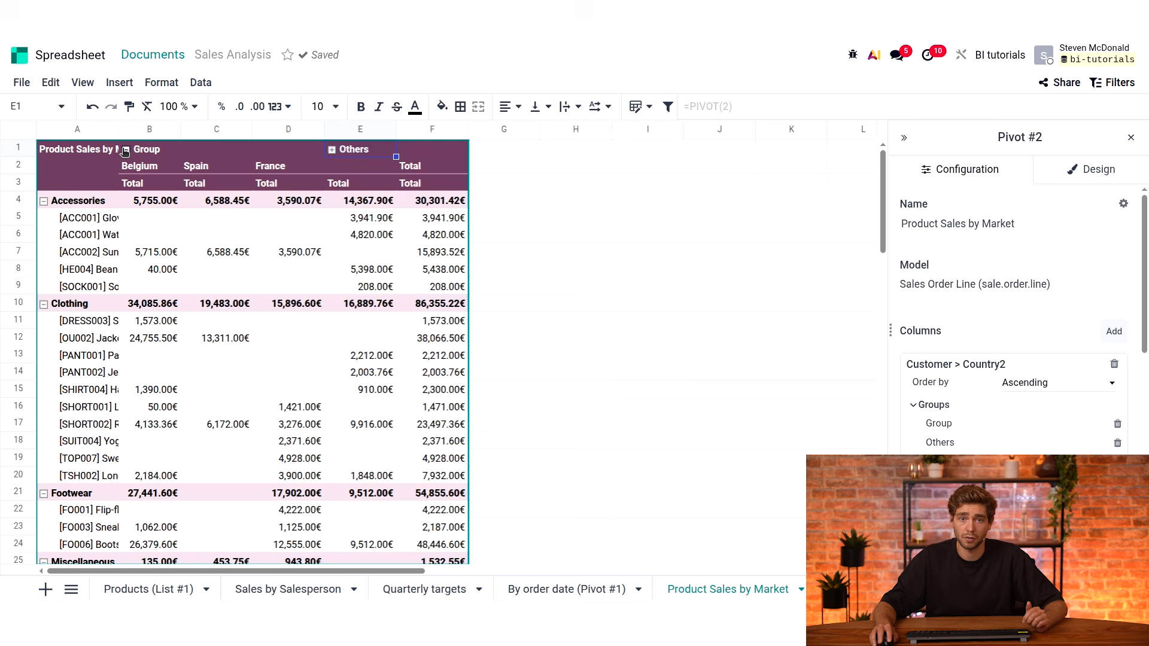
left_click(126, 150)
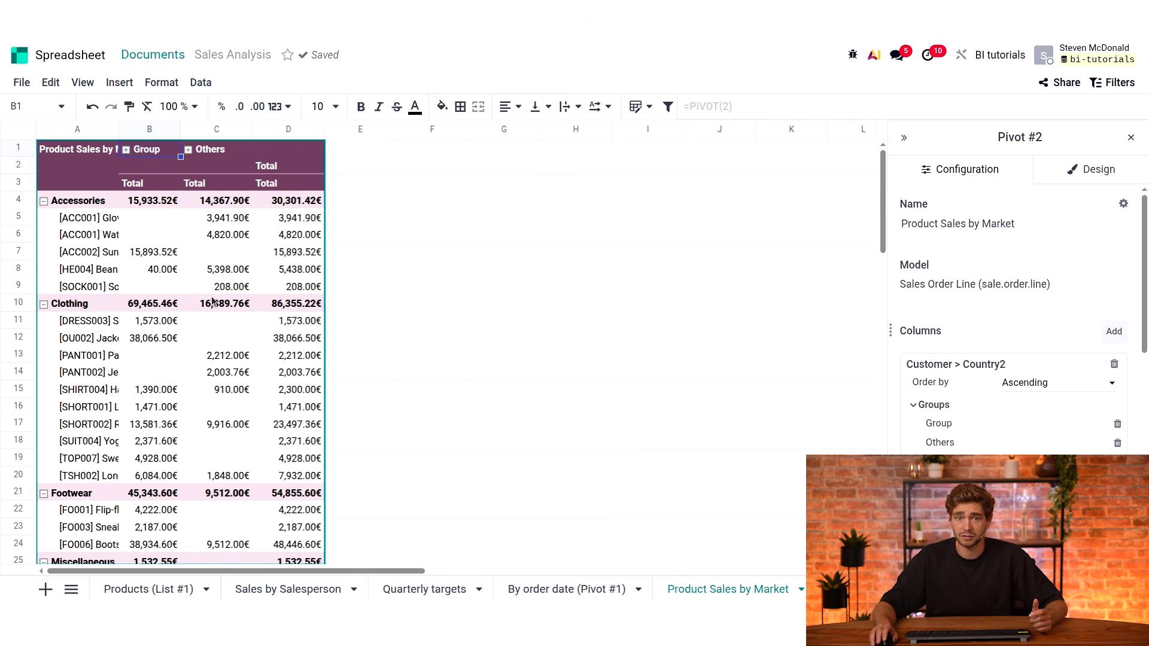
scroll(213, 302, "down", 3)
scroll(190, 470, "up", 1)
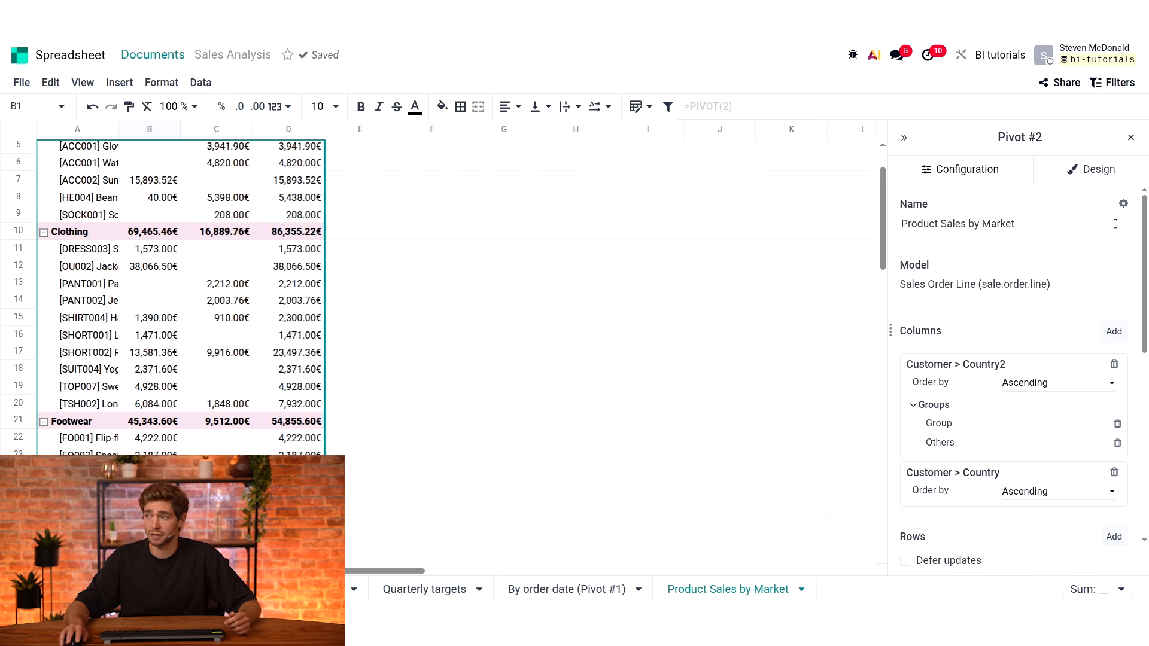
- Flip the axes of the Product Sales by Market pivot so product categories become columns and country groups become rows
left_click(1123, 204)
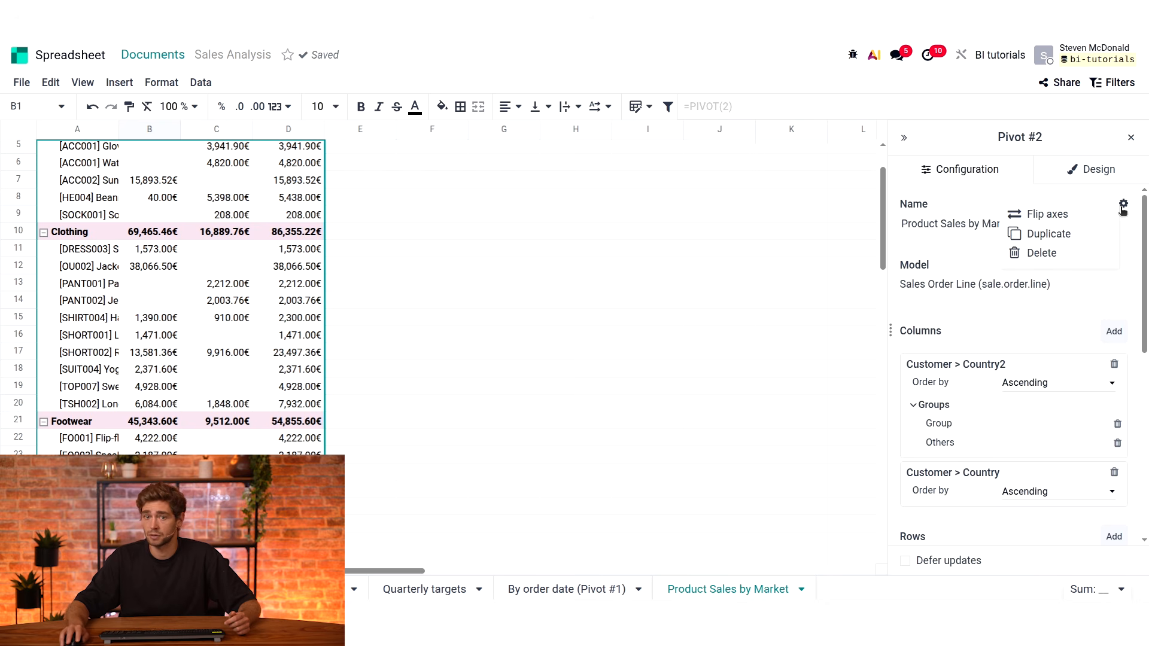
left_click(1088, 215)
scroll(206, 153, "up", 1)
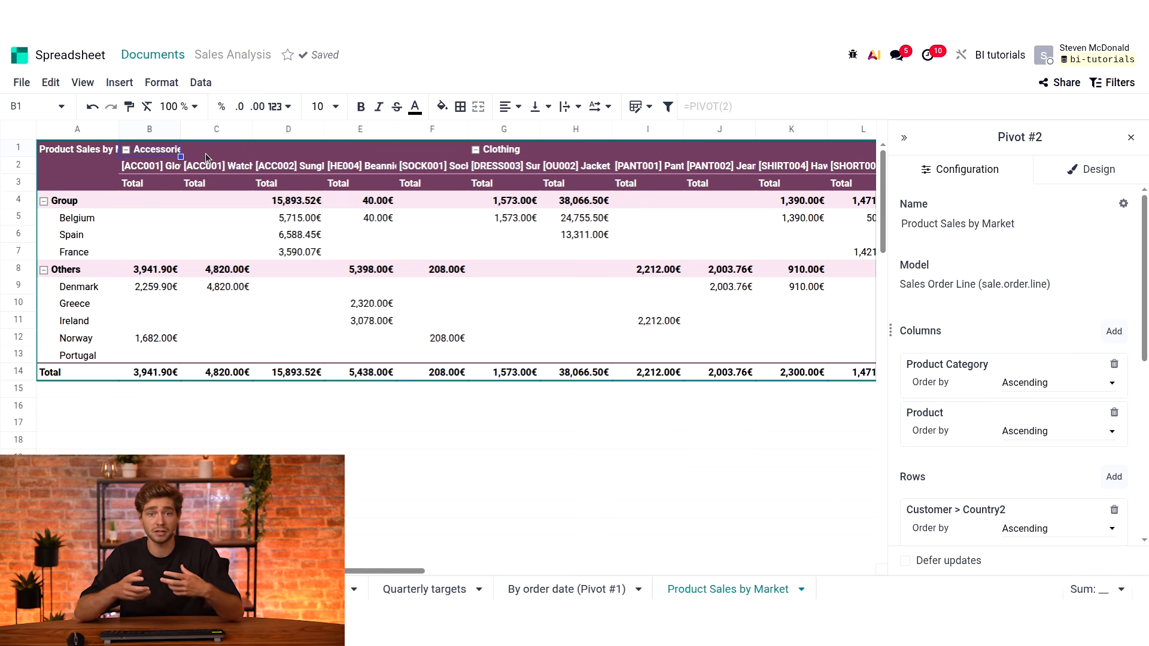
- Collapse the Accessories, Clothing and Footwear column groups, and flip the pivot's axes back to countries as columns
left_click(127, 151)
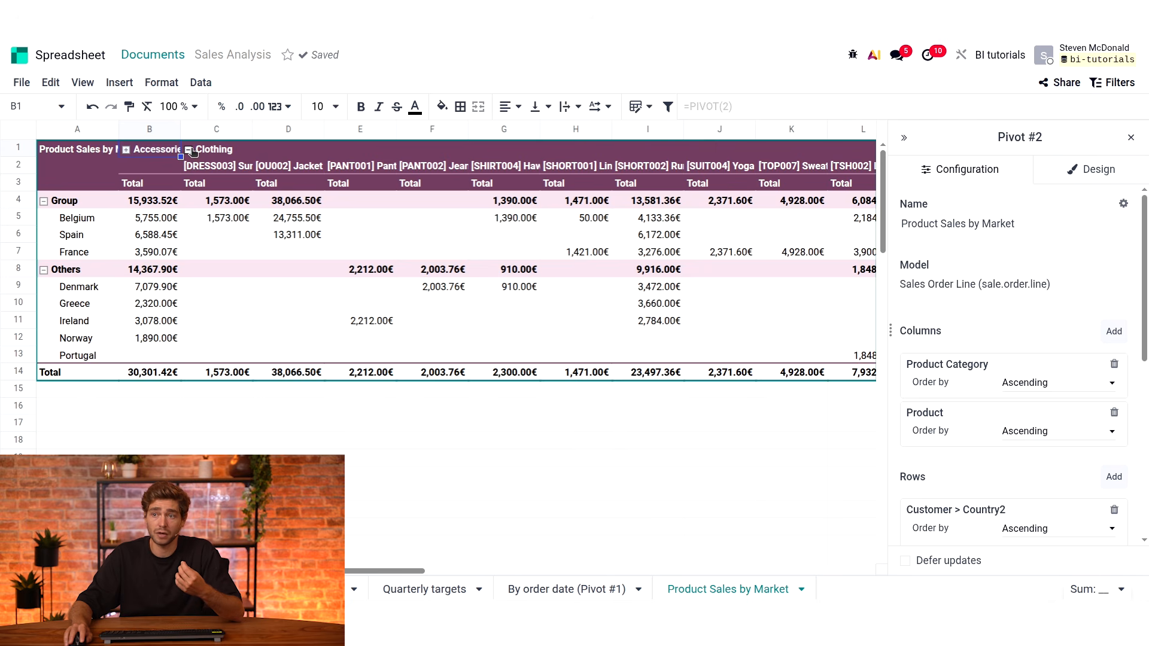
left_click(189, 150)
left_click(260, 150)
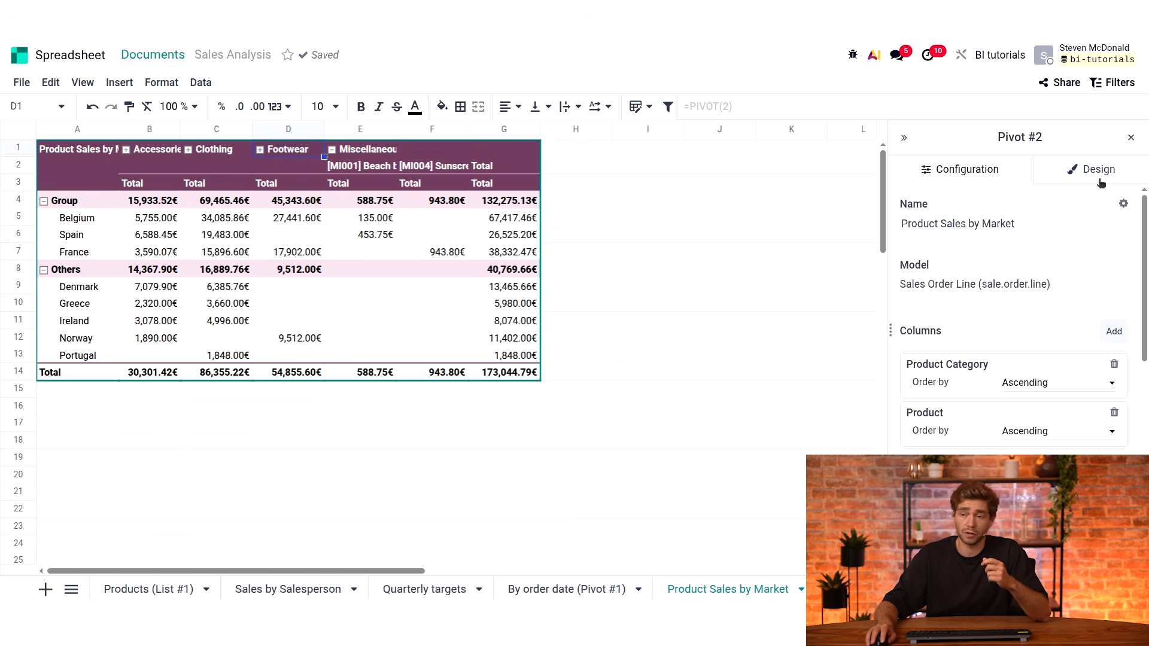
left_click(1124, 204)
left_click(1085, 215)
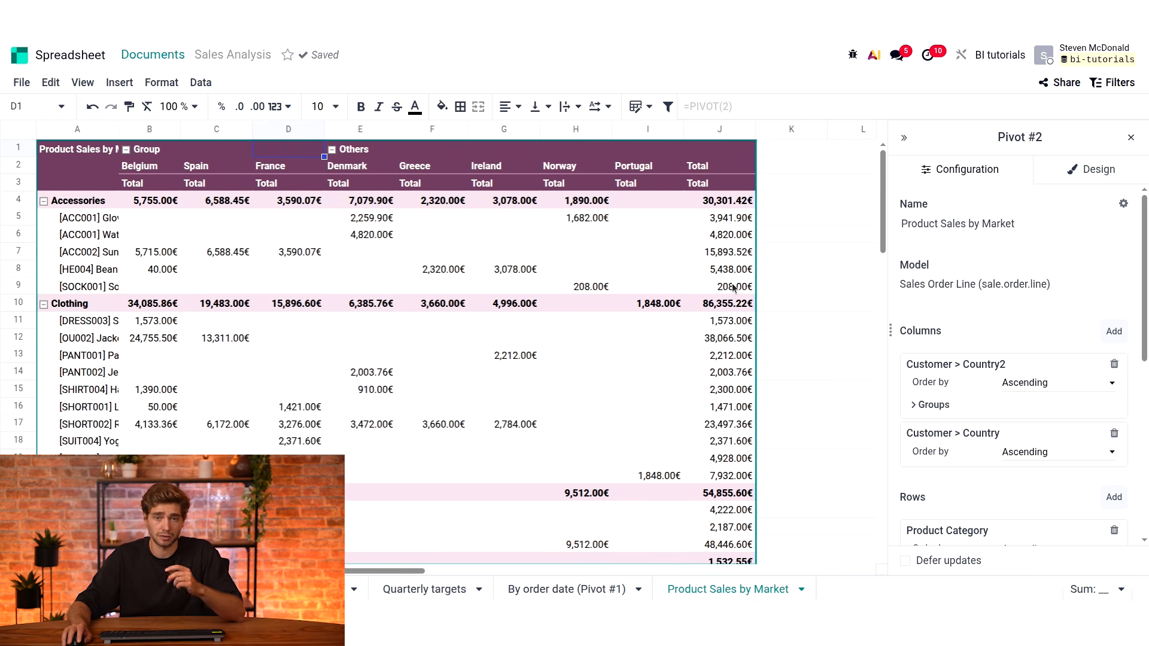
- Try aggregating the pivot's Total measure by Average, and set the aggregation back to Sum
scroll(981, 298, "down", 5)
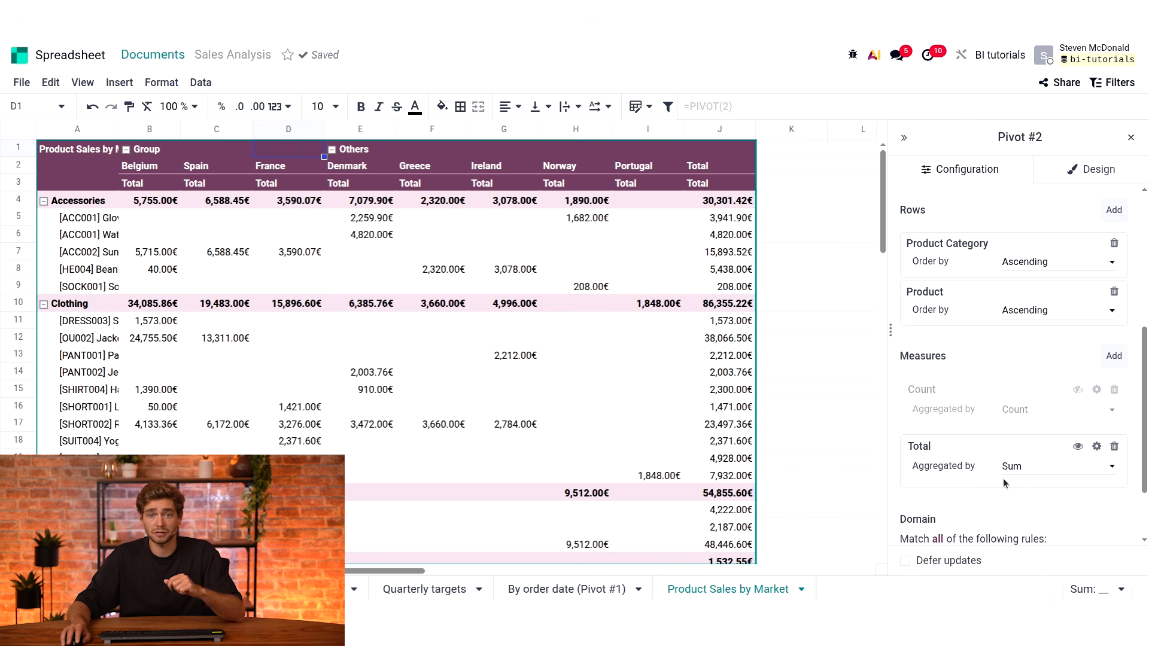
left_click(1028, 478)
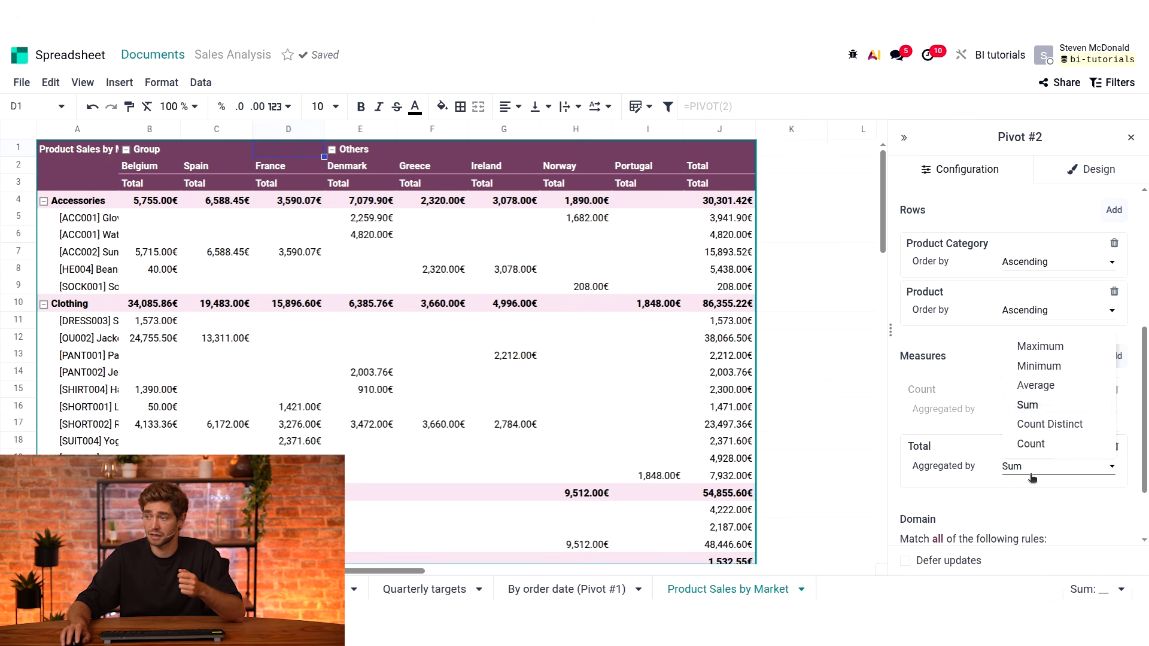
left_click(1034, 385)
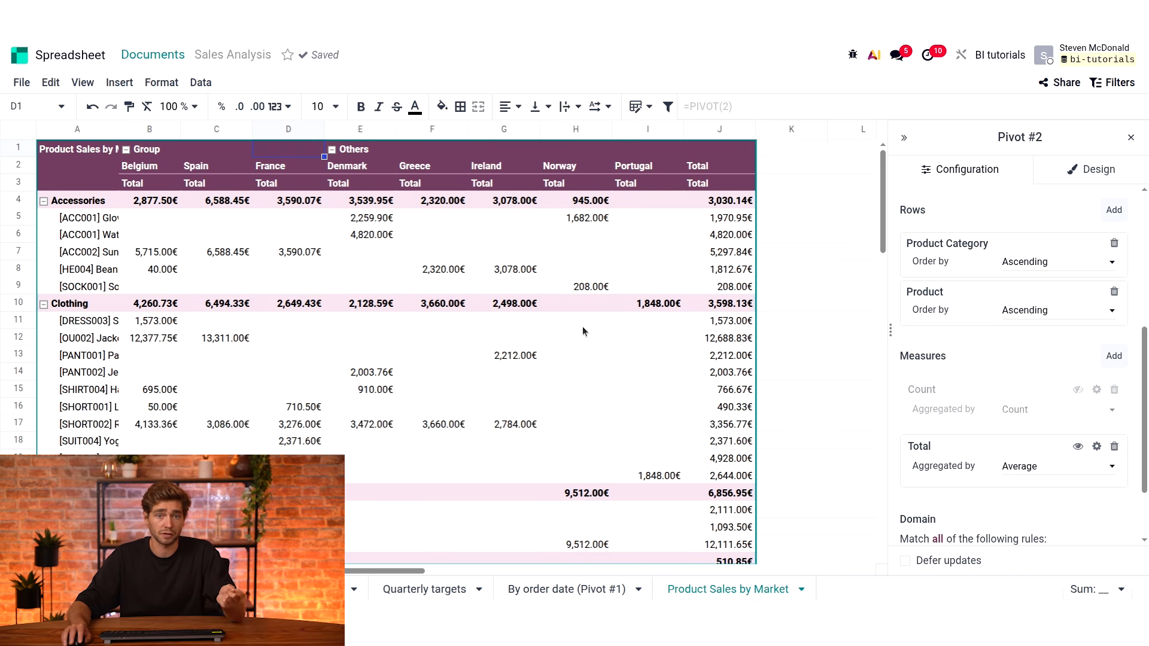
left_click(1030, 468)
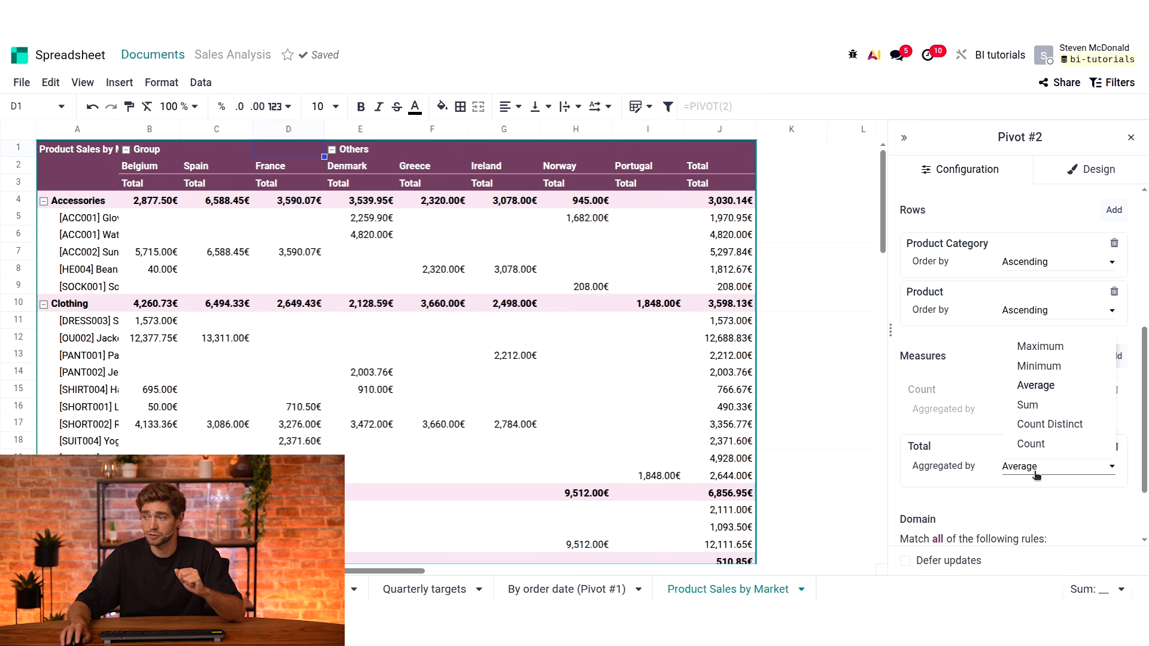
left_click(1028, 404)
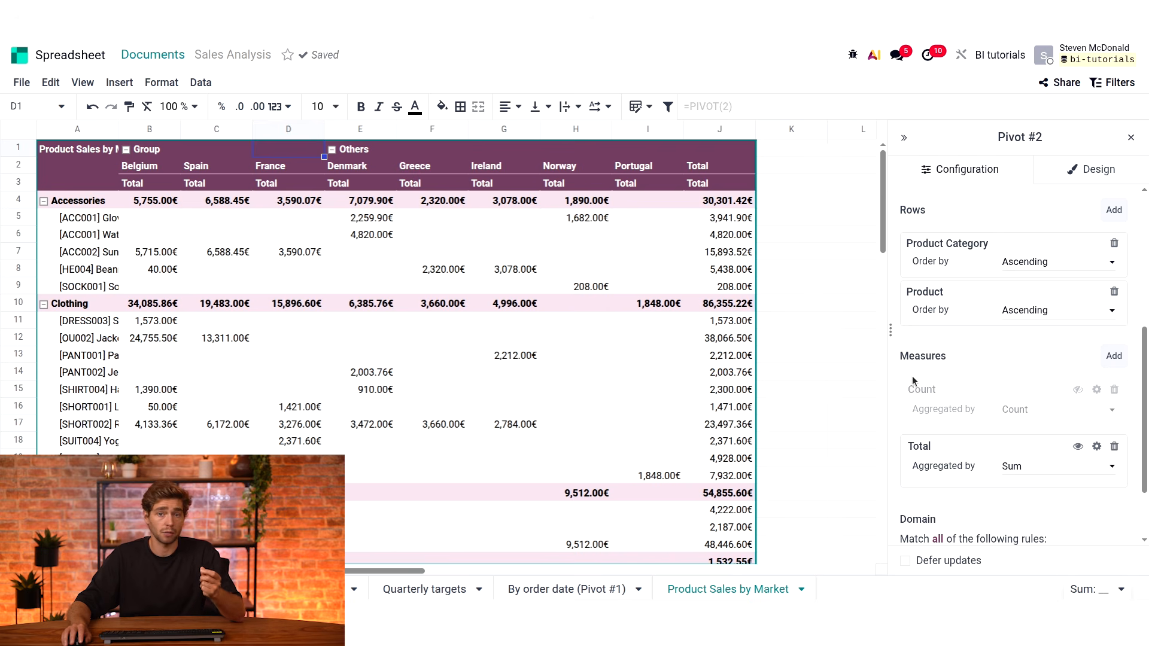
- Add a second Total measure to the Product Sales by Market pivot and rename it "% of Grand total"
scroll(913, 376, "down", 2)
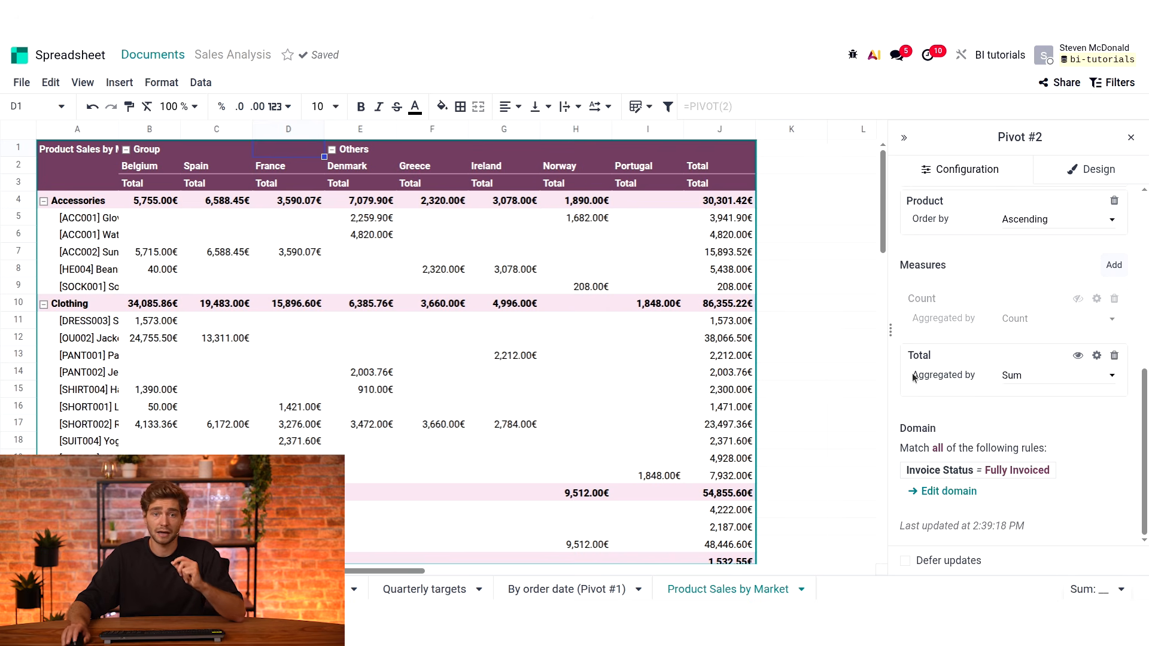
left_click(1114, 265)
scroll(970, 419, "down", 5)
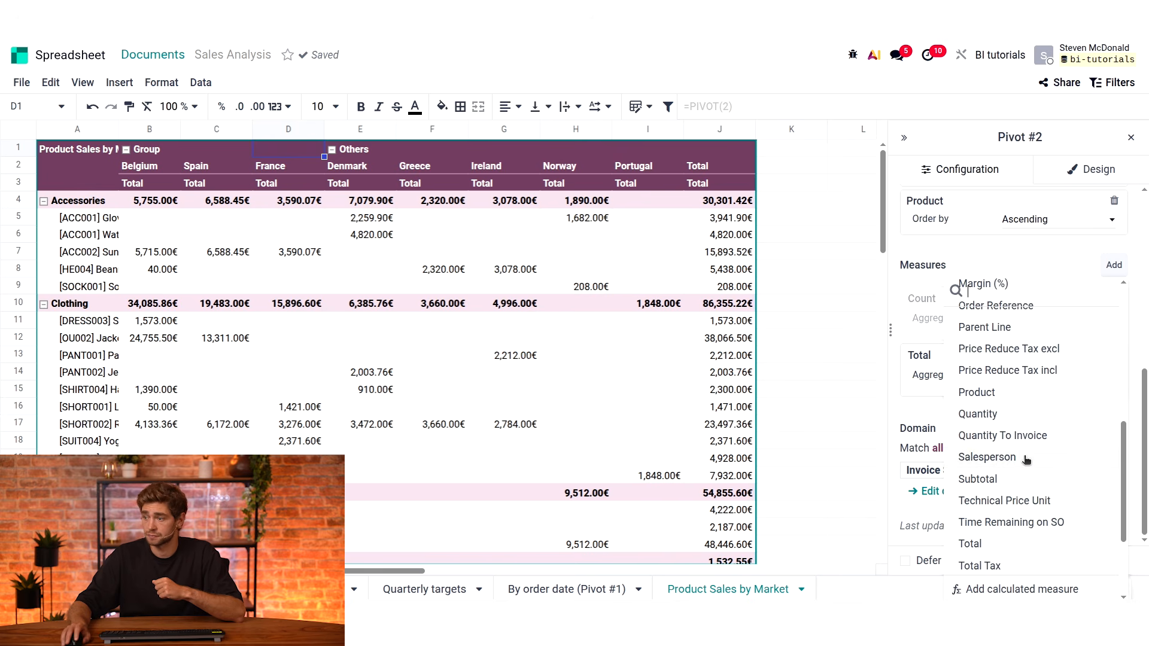
left_click(1000, 544)
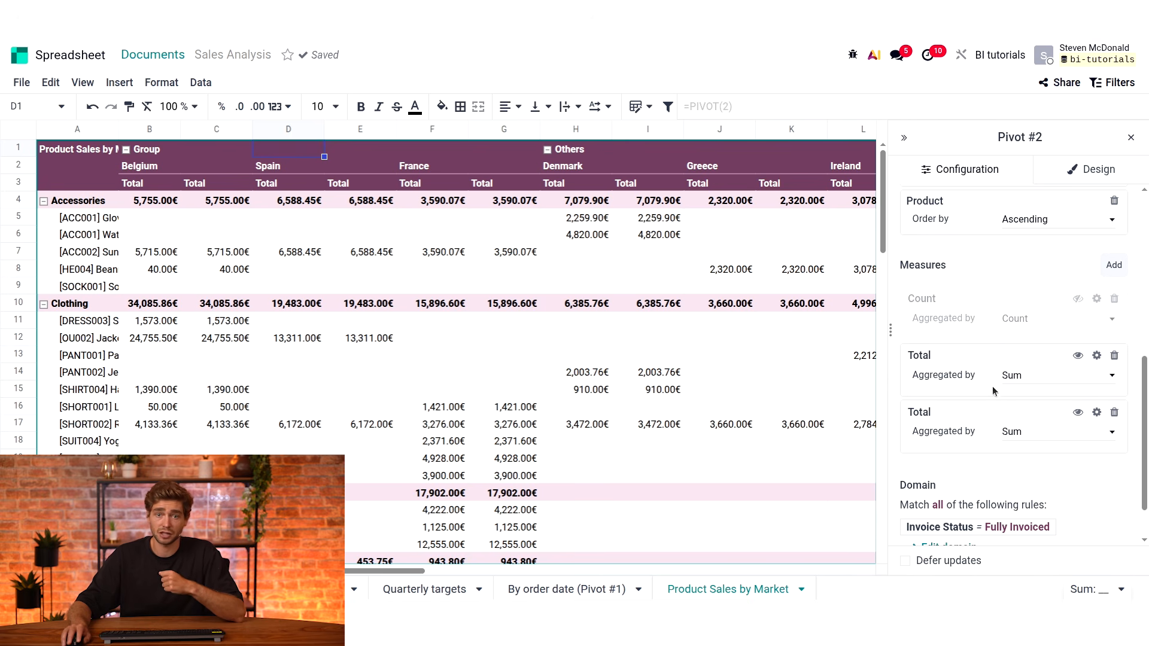
left_click(968, 409)
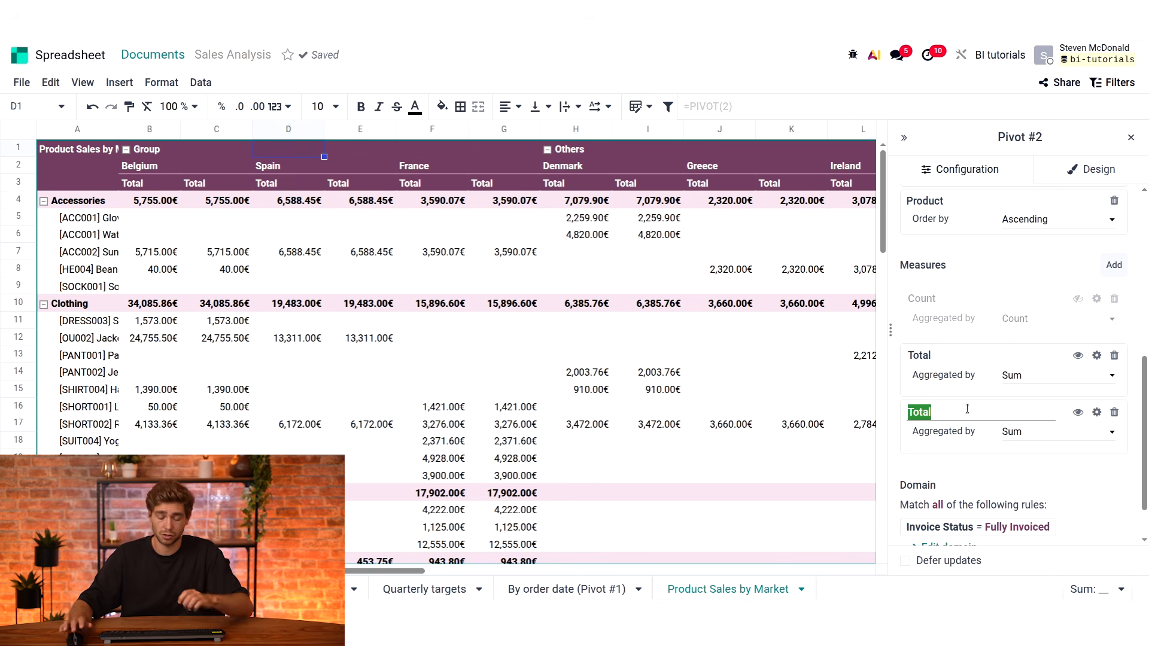
type("% of Grand total")
key("Return")
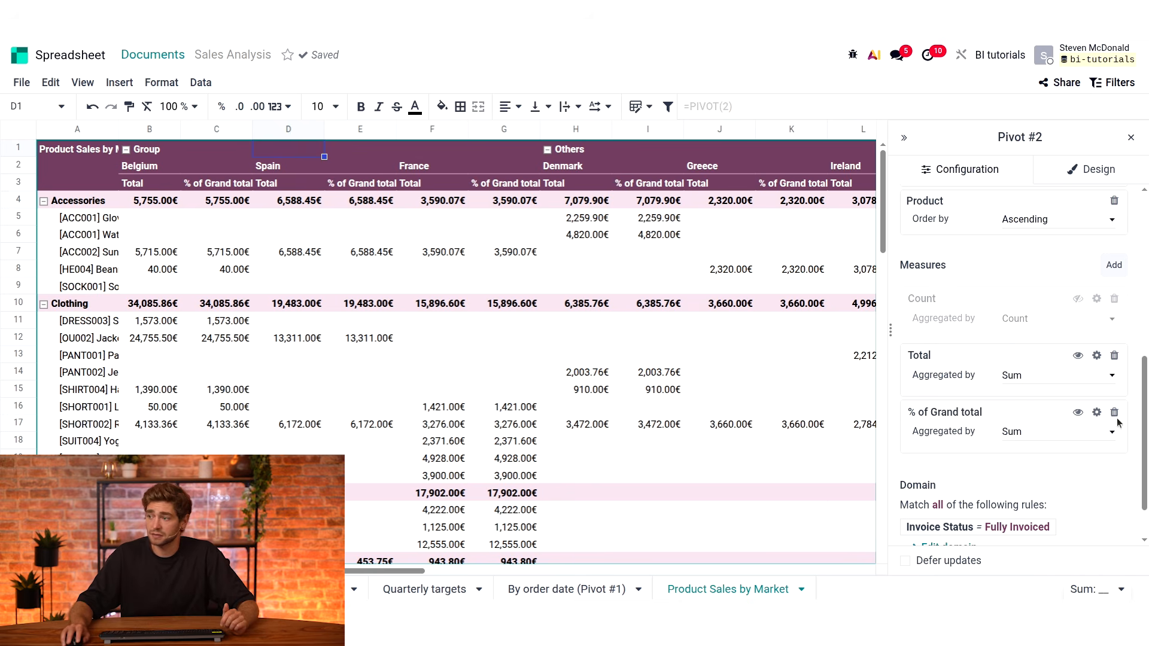
- Show the "% of Grand total" measure as % of grand total and save its options
left_click(1098, 412)
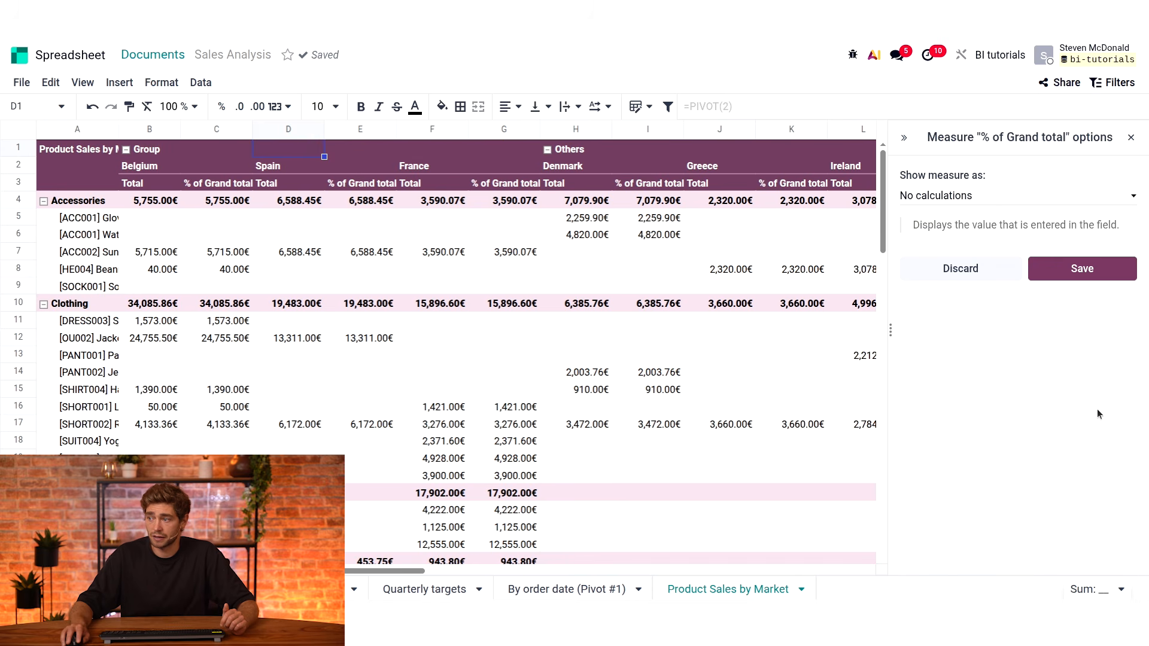
left_click(1029, 198)
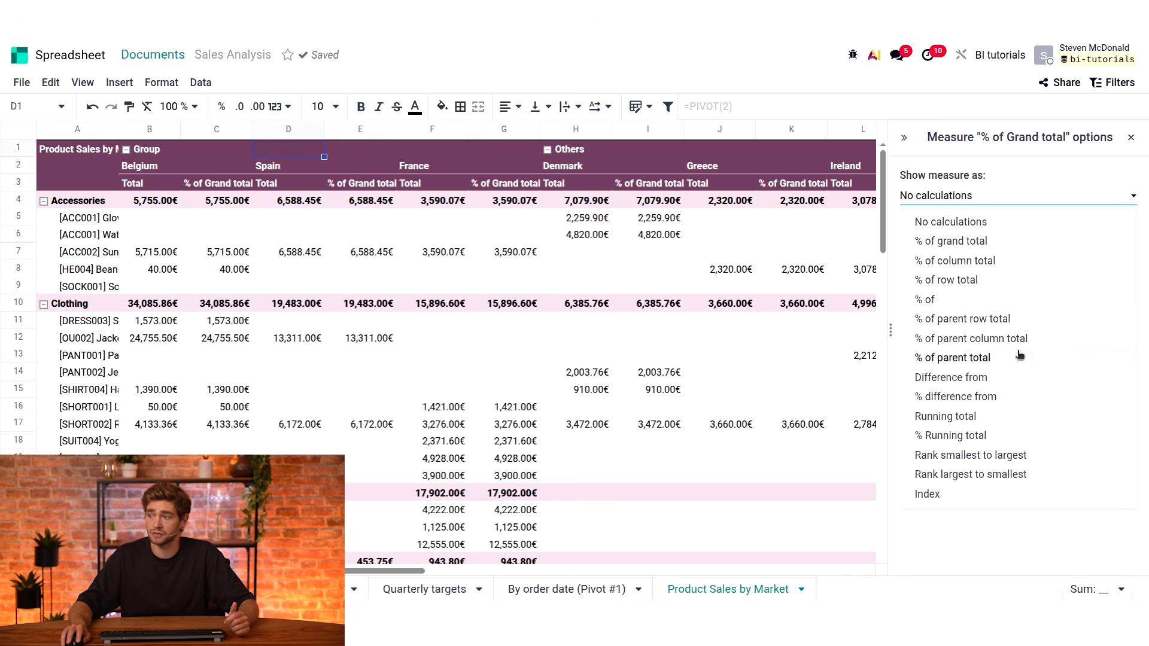
left_click(1008, 242)
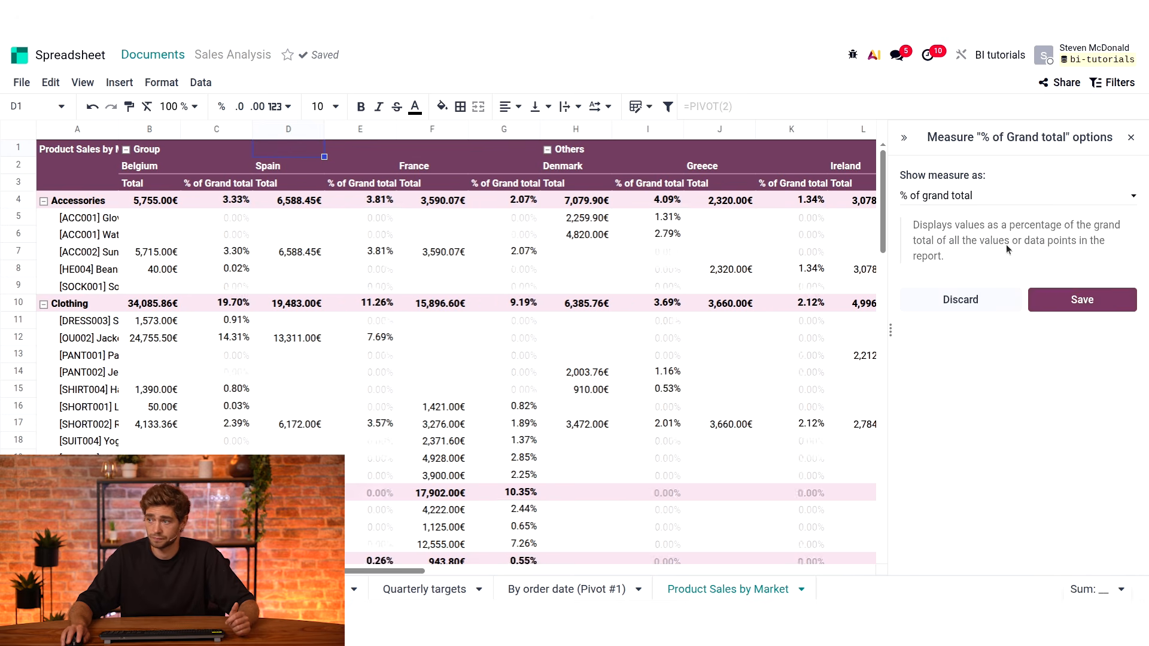
left_click(1071, 304)
scroll(1062, 311, "down", 5)
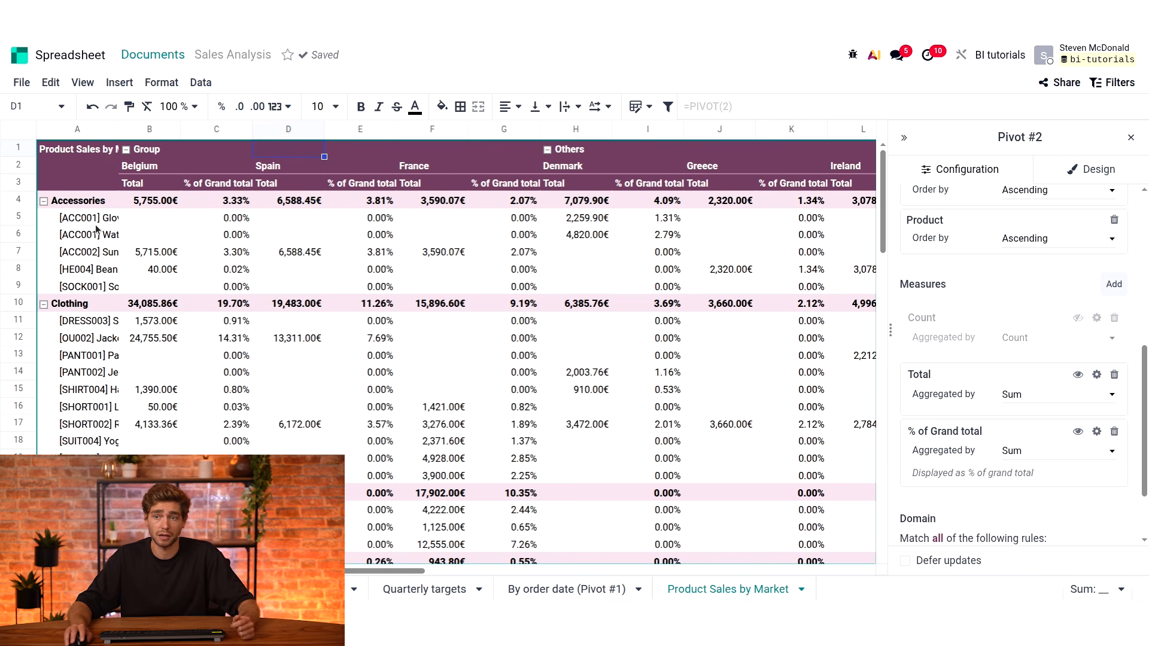
- Collapse the Accessories and Clothing rows and both country column groups to compare their shares of sales
left_click(43, 201)
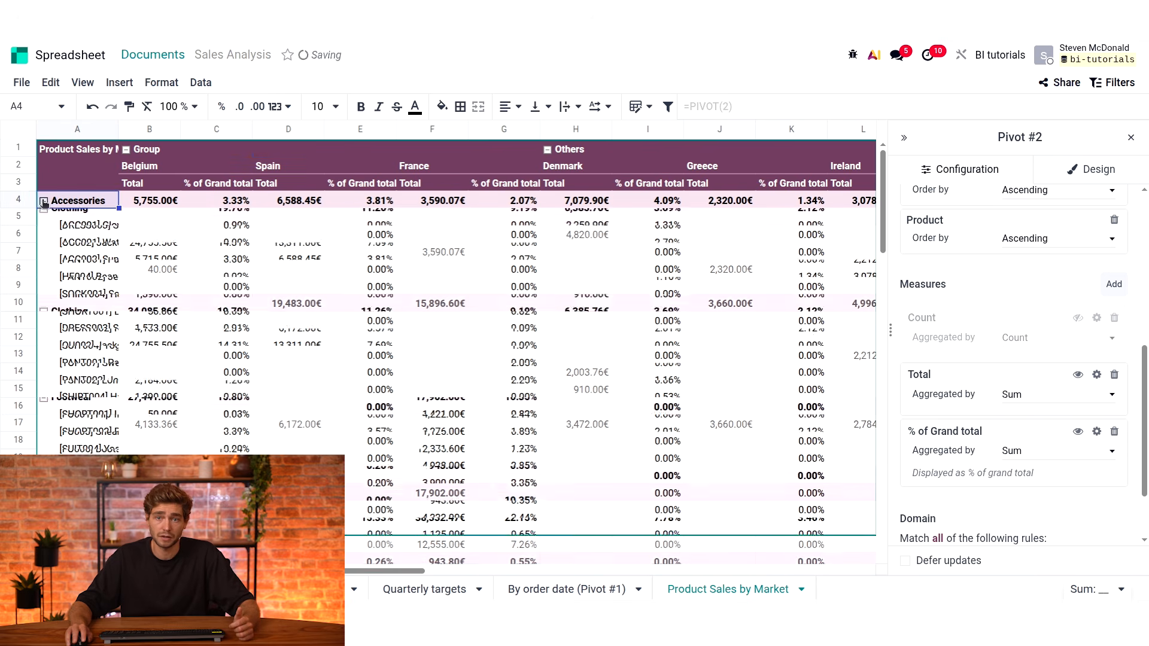
left_click(44, 219)
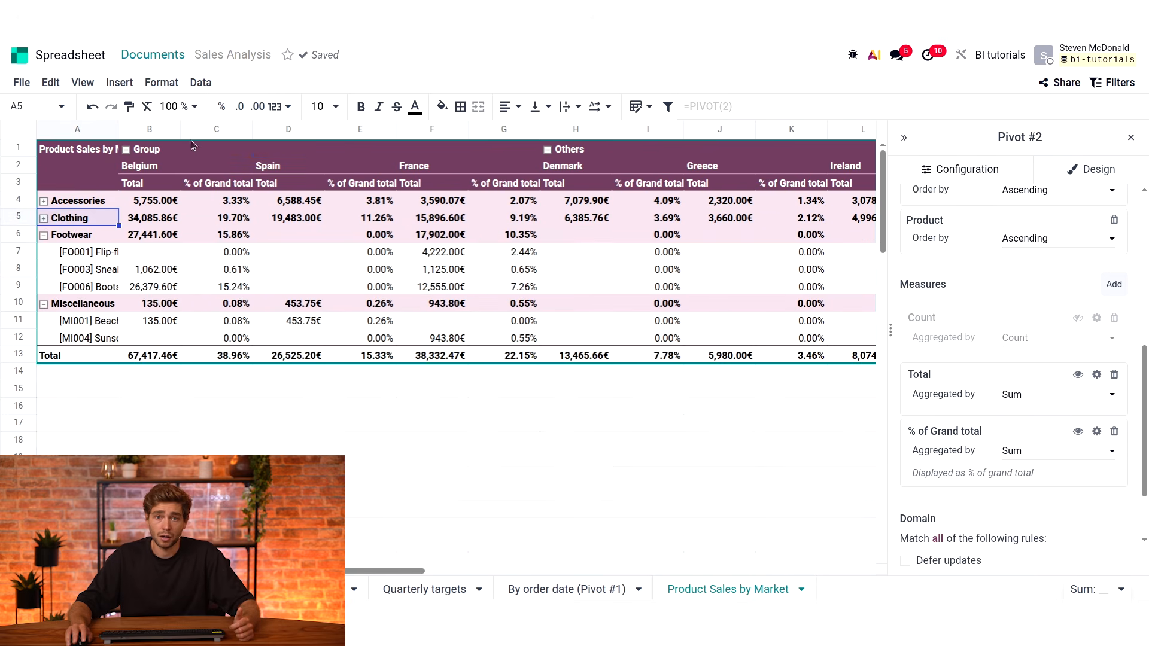
left_click(126, 150)
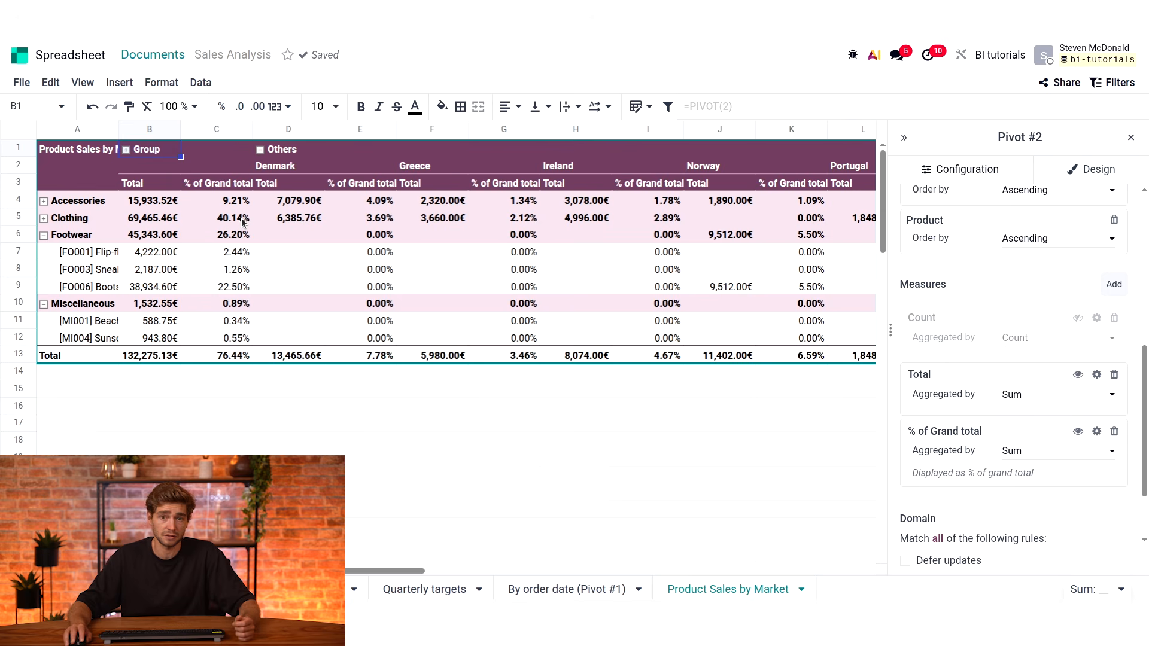
left_click(261, 150)
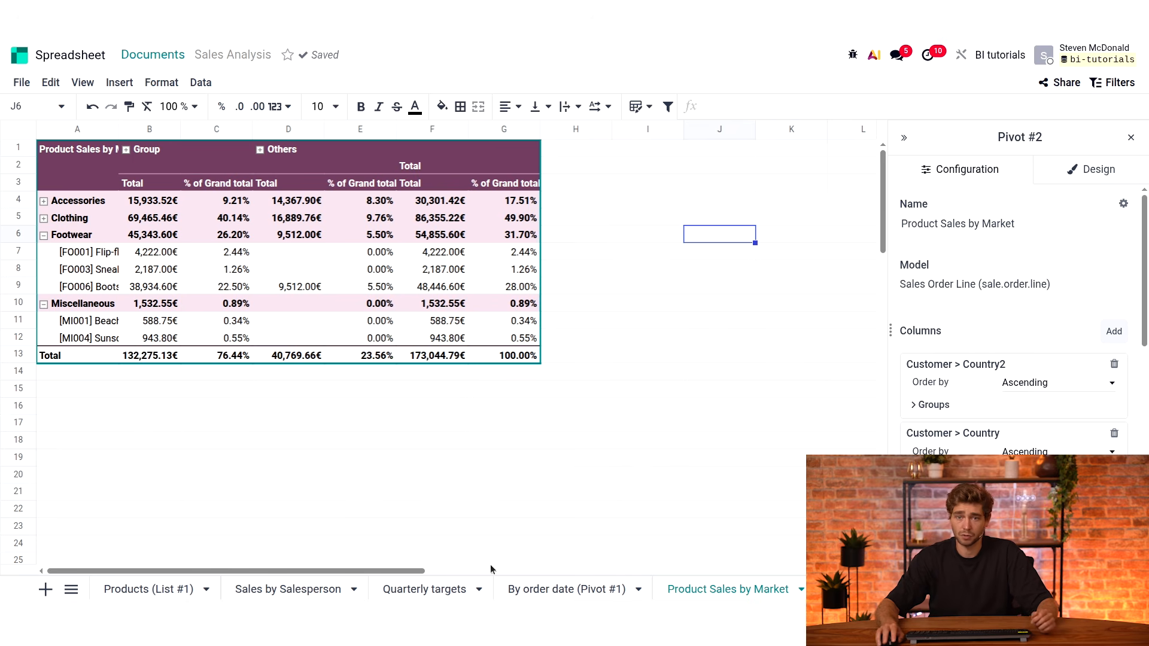
- Open the configuration of the quarterly sales pivot on the By order date (Pivot #1) sheet, and check the Quarterly targets sheet
left_click(541, 589)
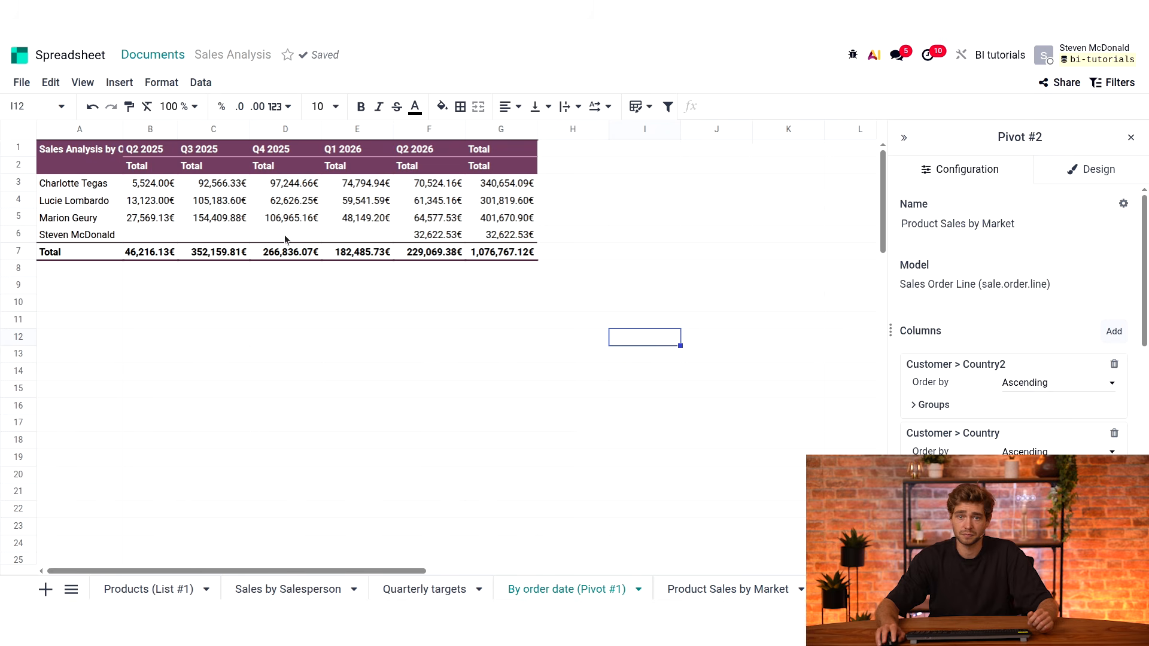
left_click(200, 82)
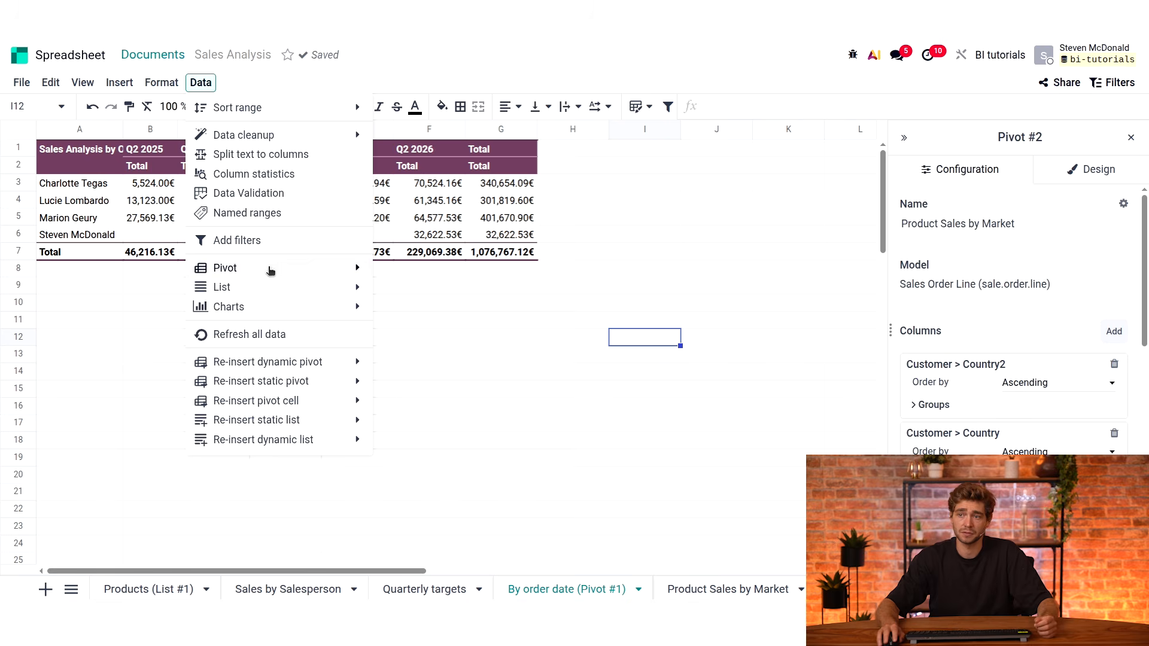
mouse_move(269, 267)
left_click(419, 269)
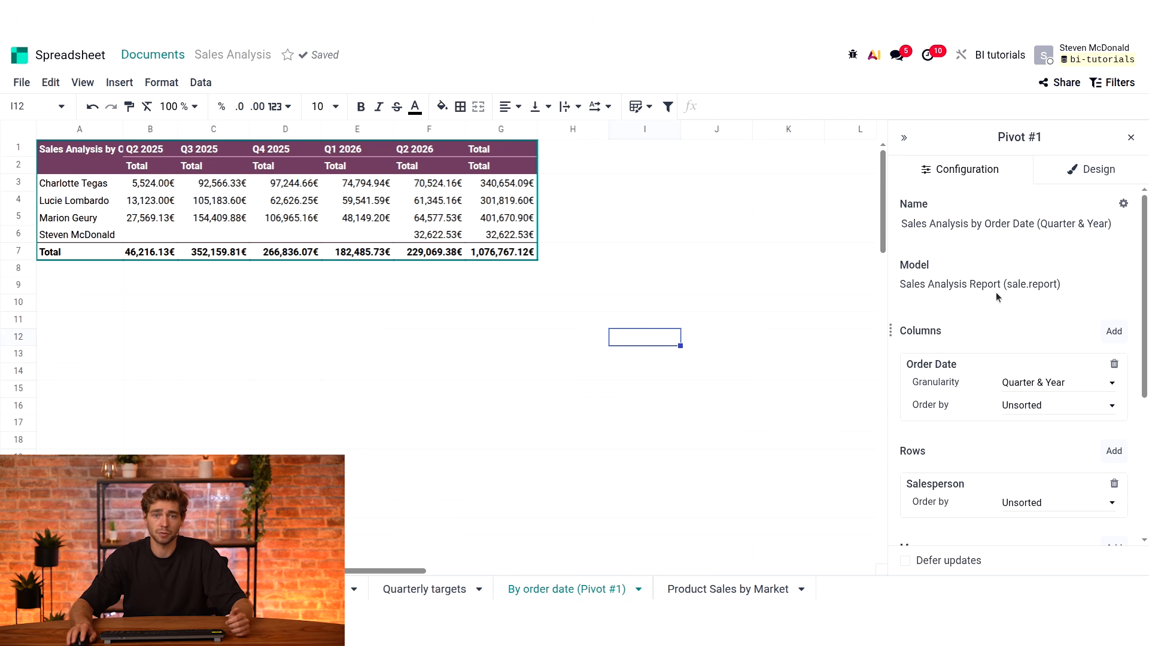
scroll(1005, 310, "down", 2)
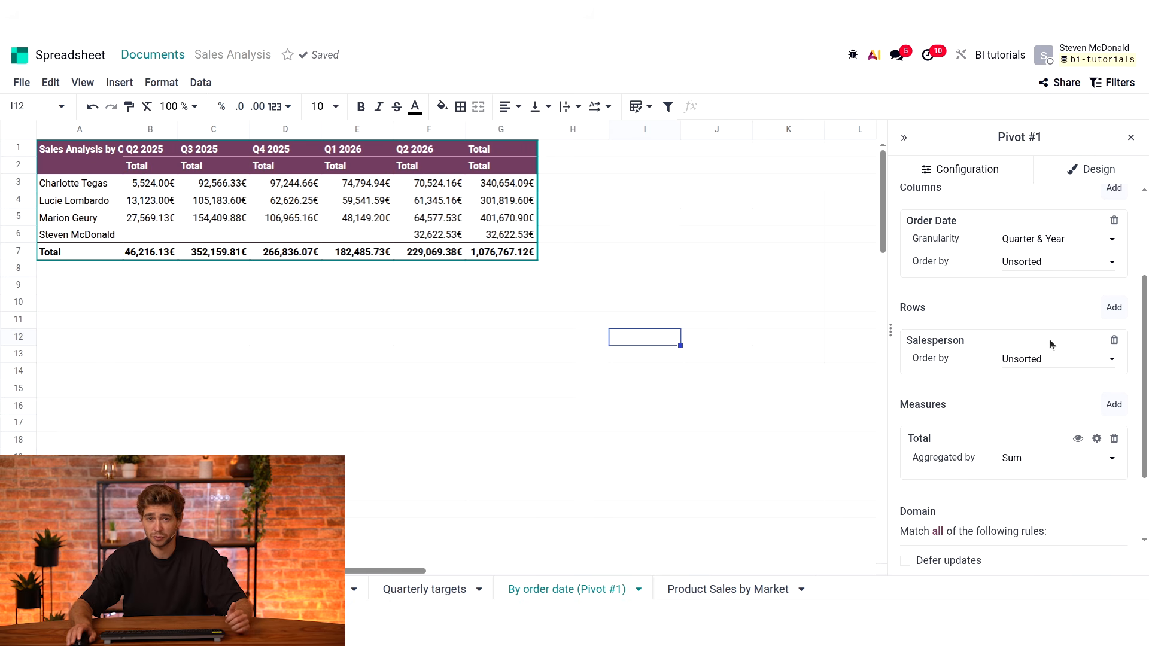
scroll(1039, 317, "down", 1)
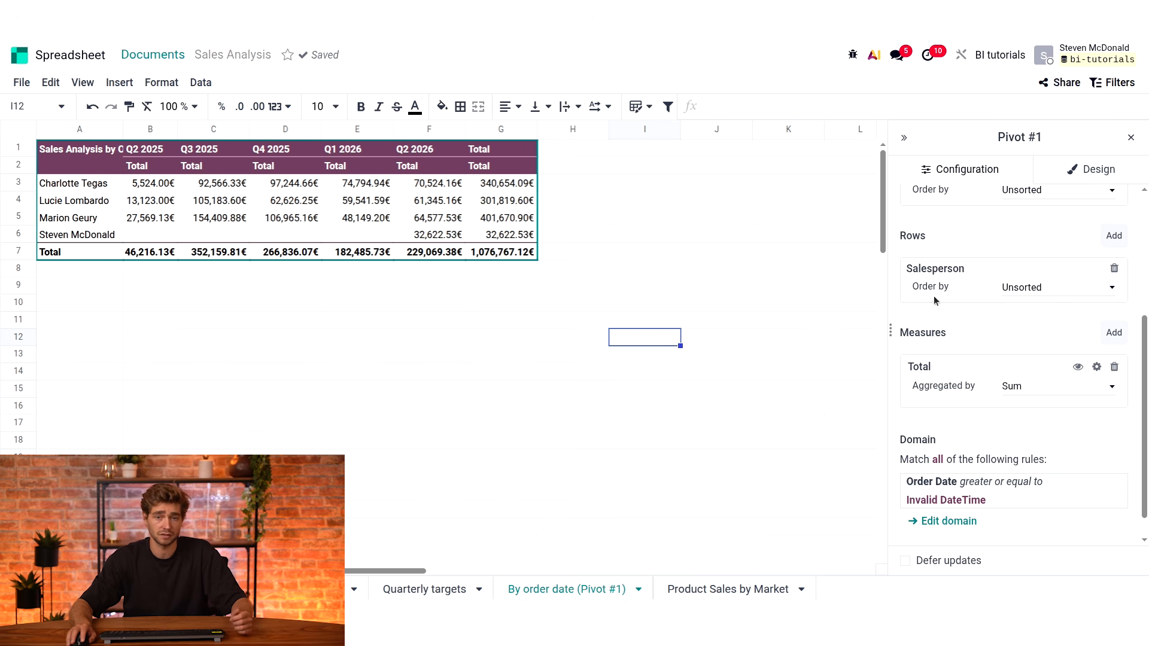
left_click(441, 589)
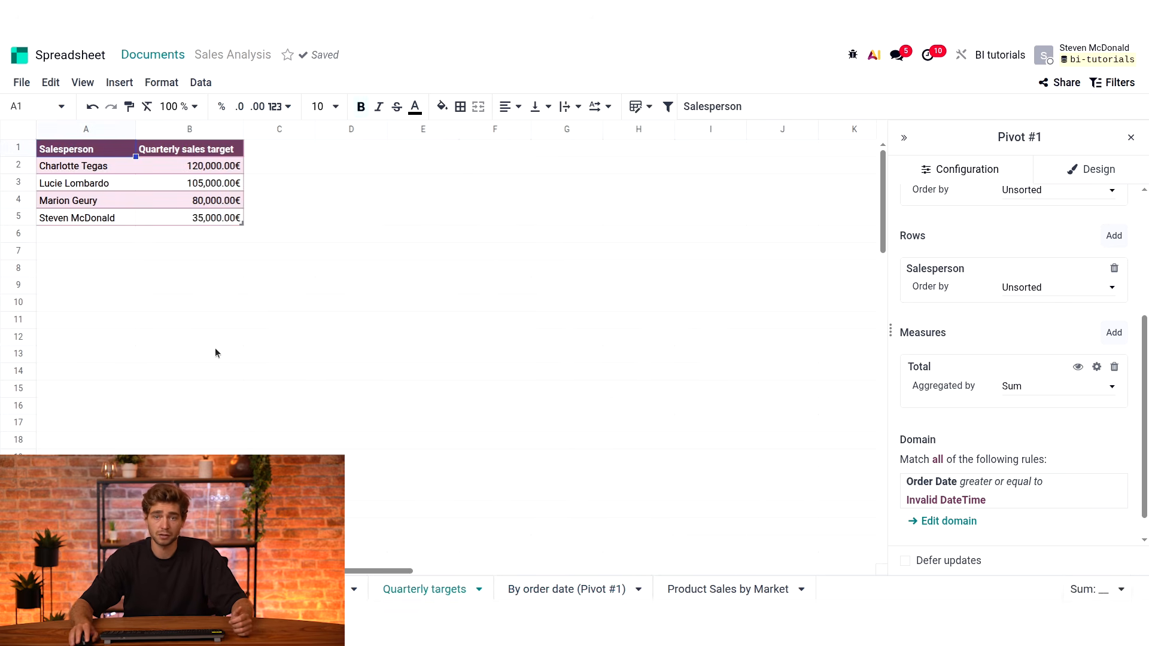
left_click(551, 589)
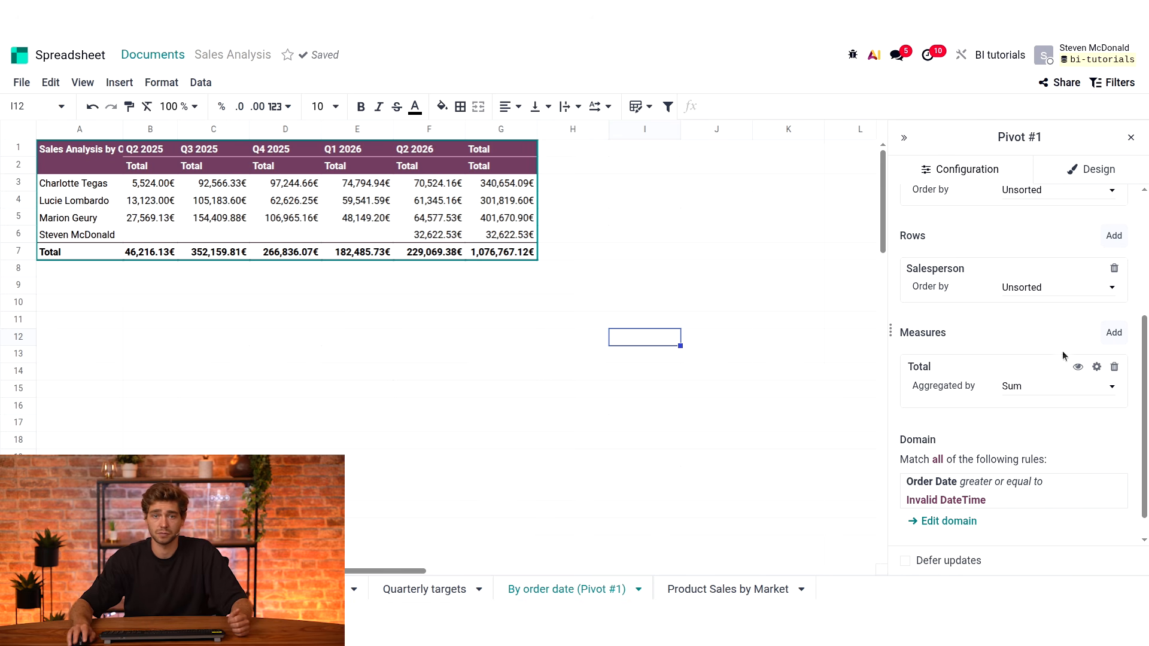
- Add a calculated measure to the Sales Analysis by Order Date pivot and name it "target"
left_click(1112, 336)
left_click(1041, 589)
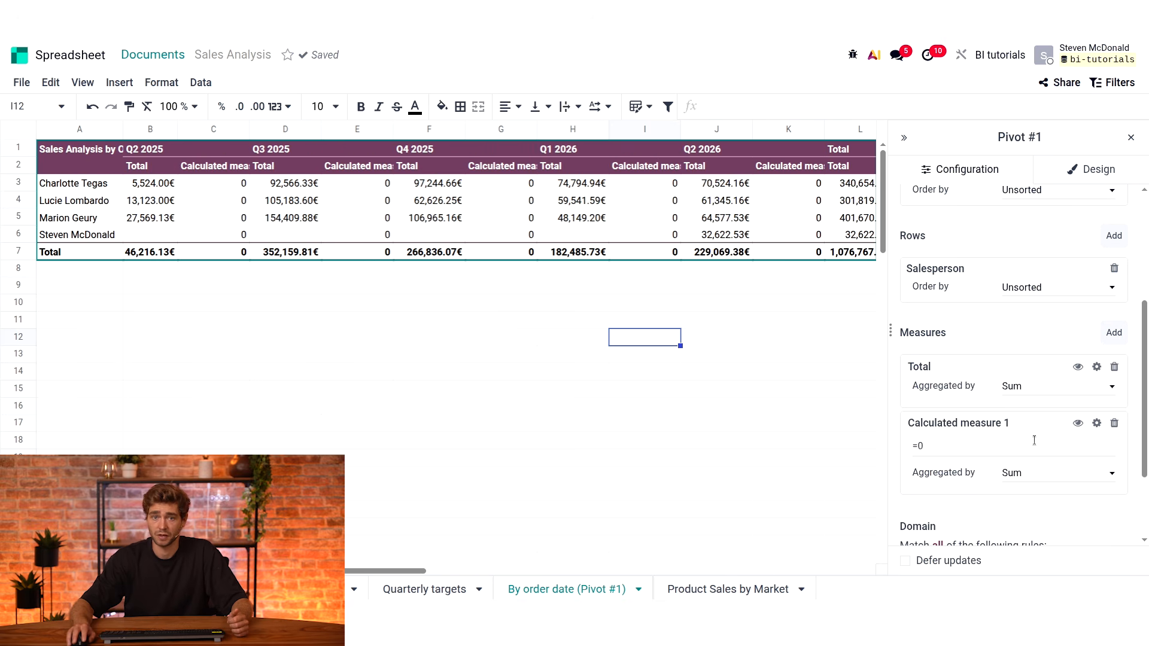
left_click(1006, 423)
type("target")
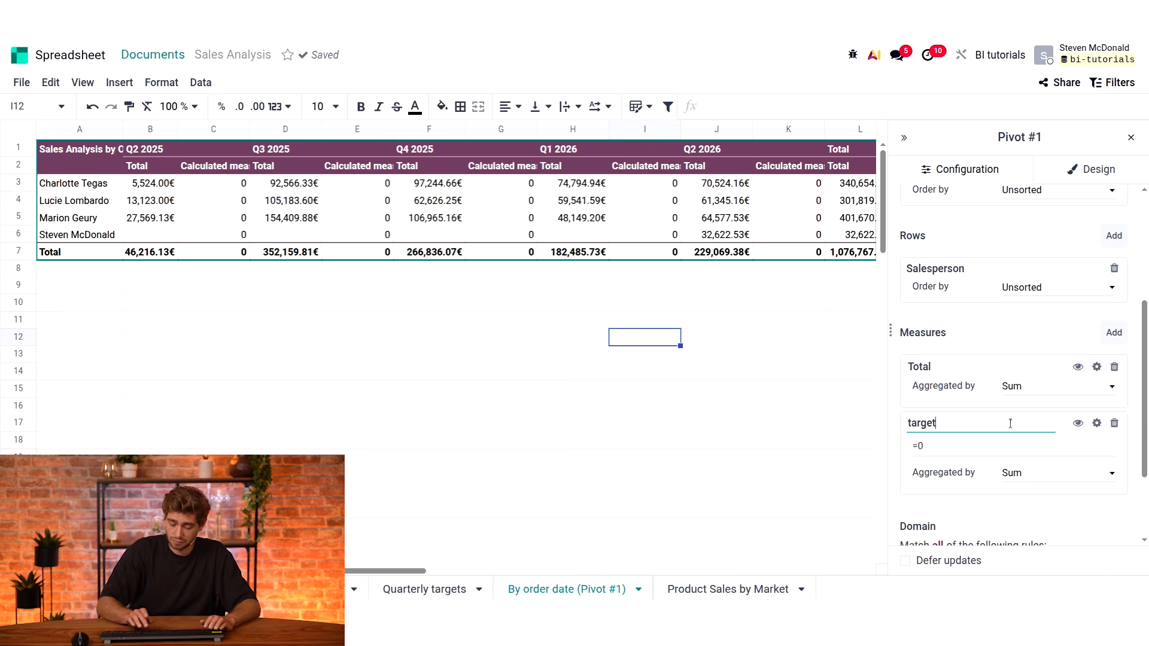
- Replace the target measure's default formula with a VLOOKUP that uses user_id as its search key
left_click(1006, 453)
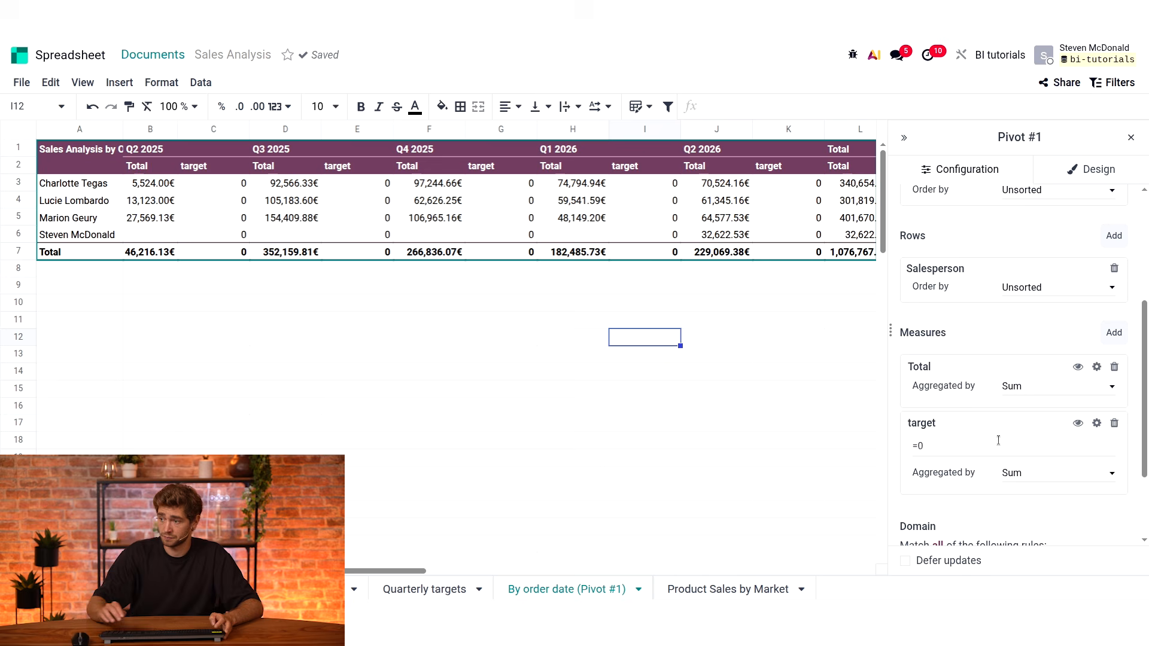
key("BackSpace")
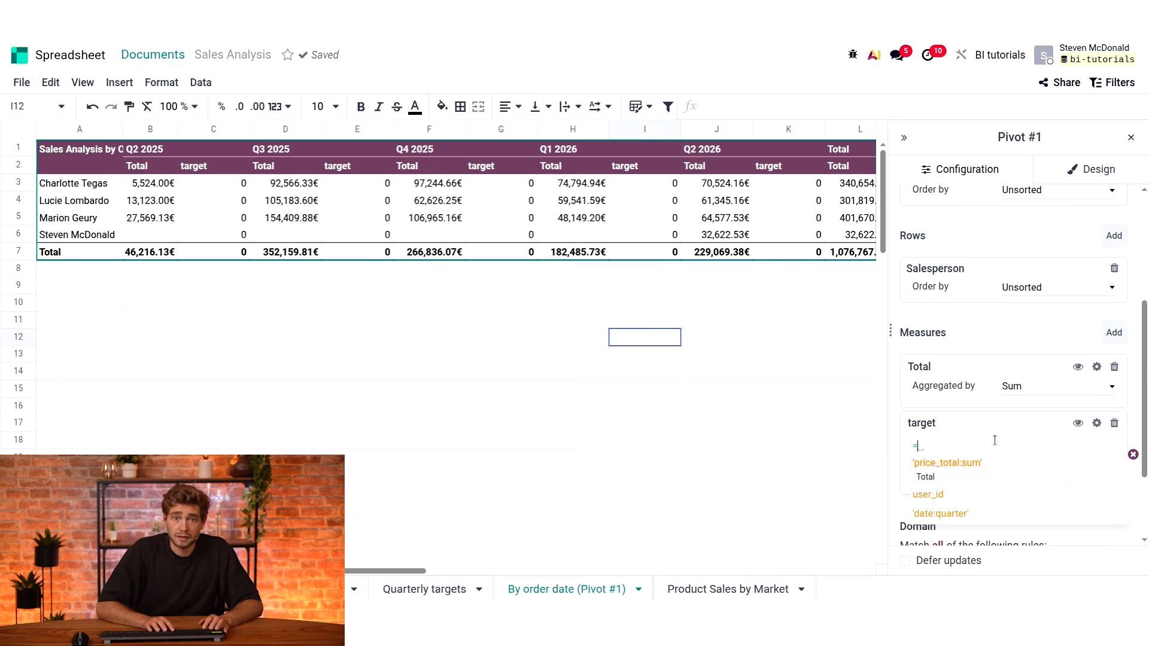
type("VLOOK")
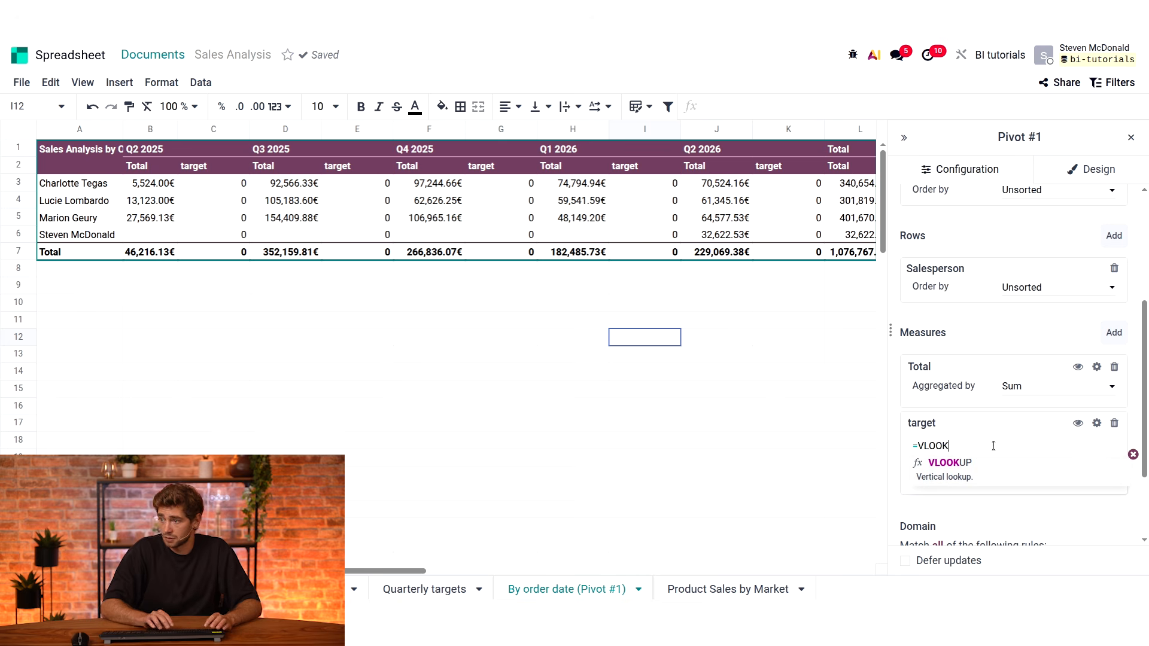
left_click(980, 474)
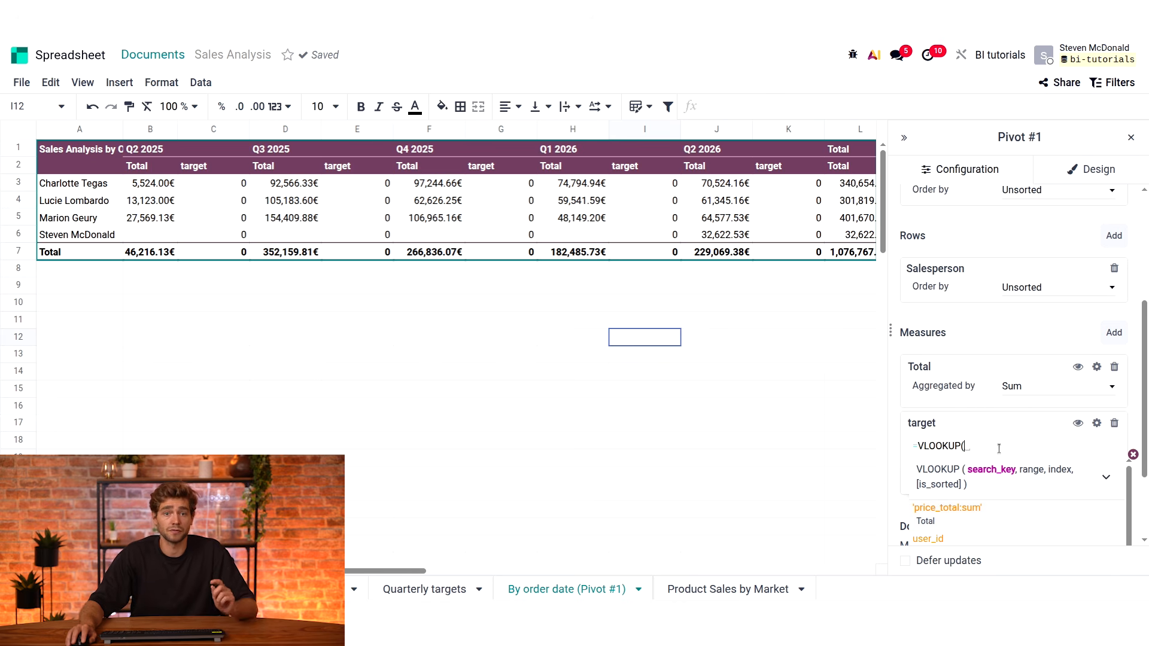
left_click(967, 532)
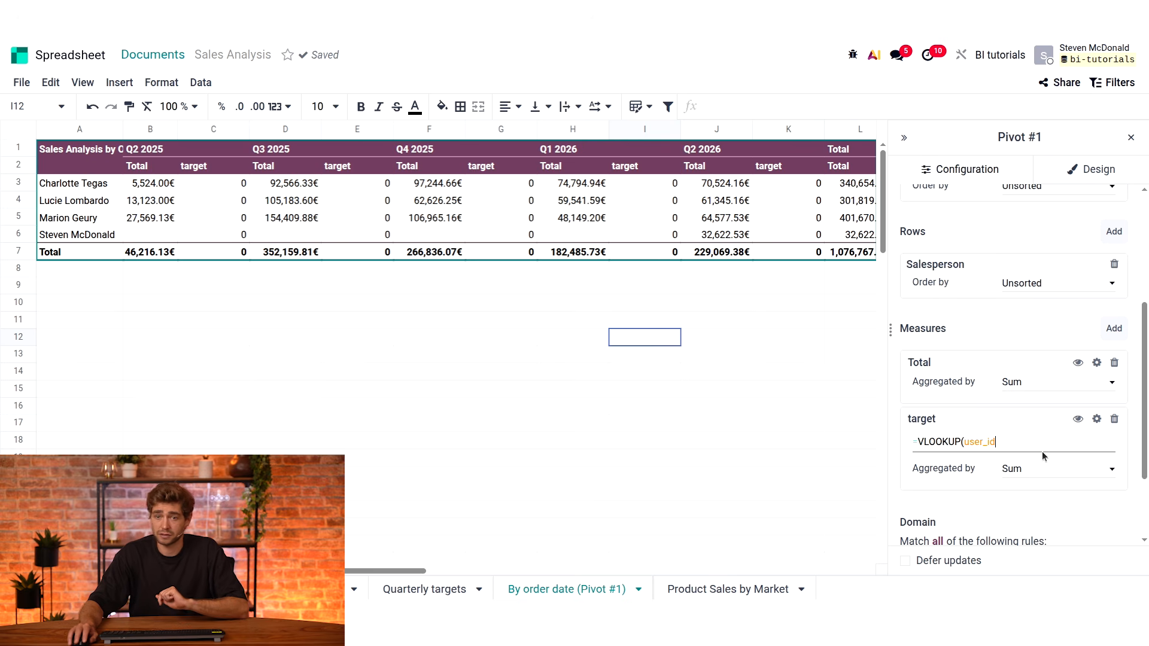
type(";")
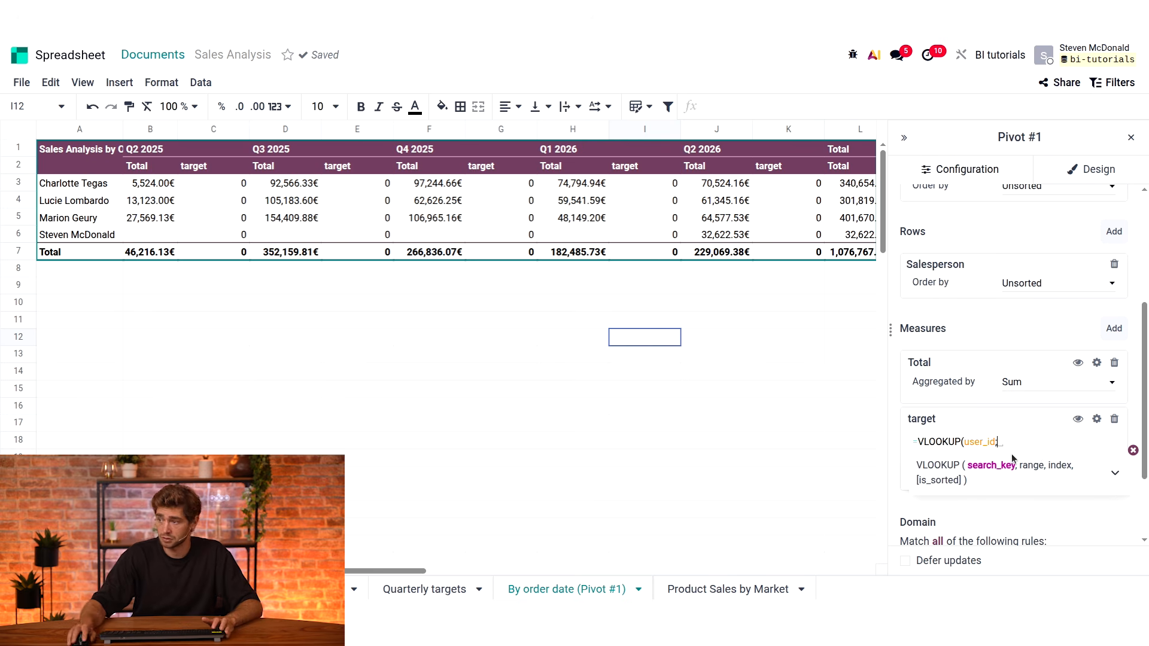
key("BackSpace")
type(",")
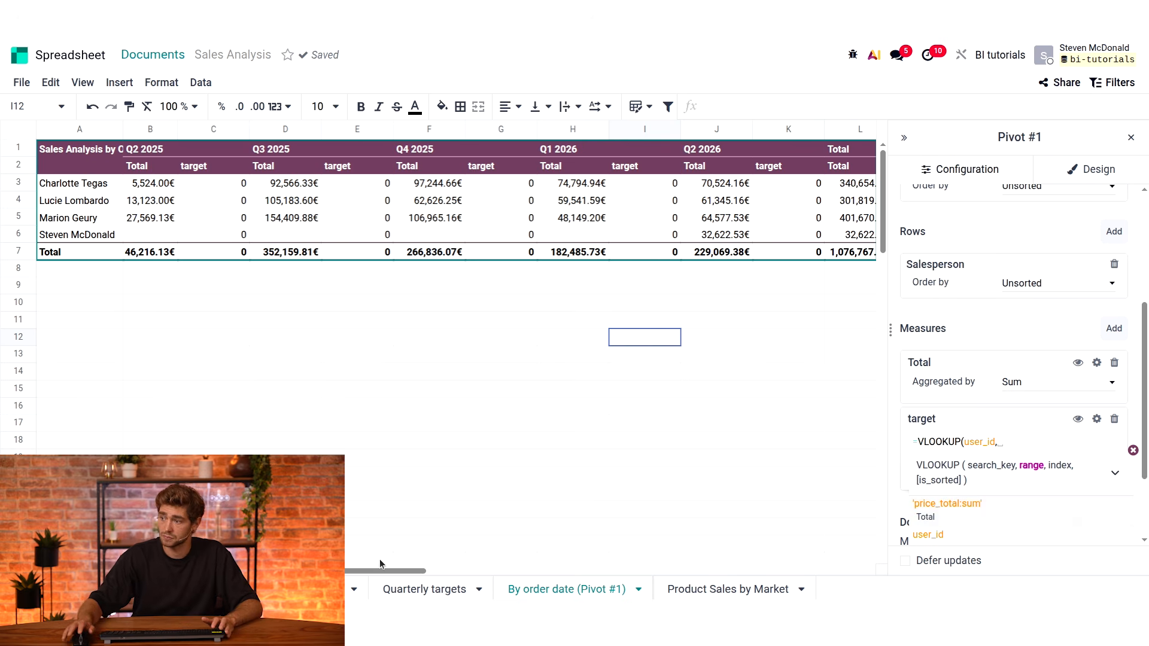
- Complete the target VLOOKUP with columns A:B of the Quarterly targets sheet, index 2 and FALSE for is_sorted
left_click(429, 590)
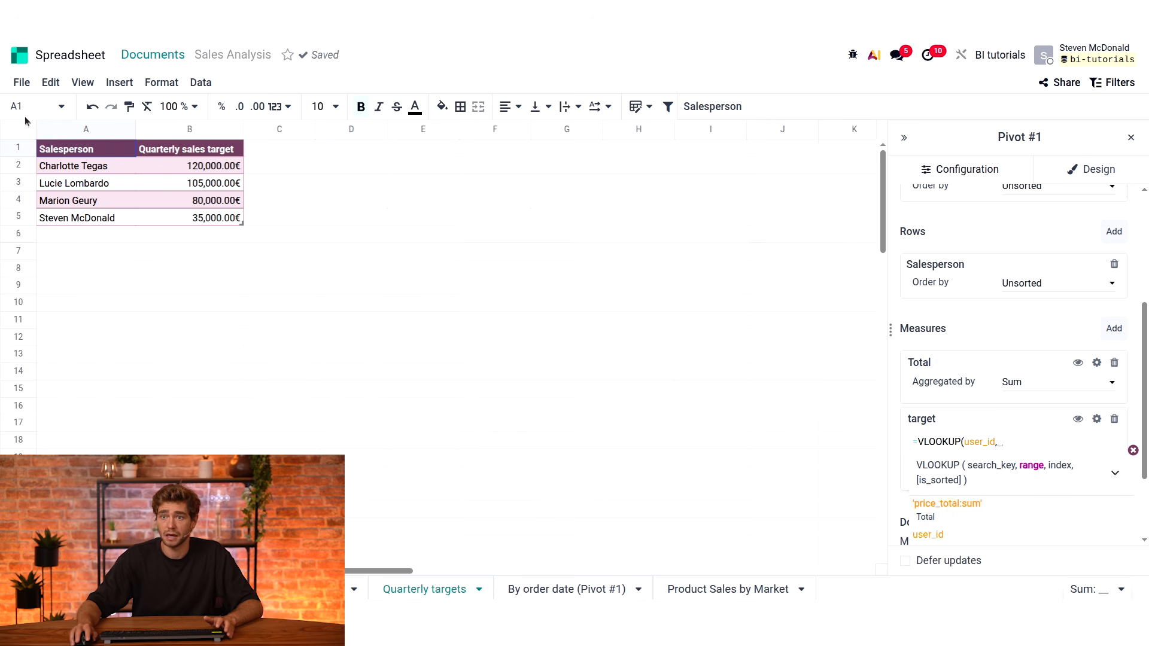
left_click(76, 131)
left_click_drag(76, 132, 165, 135)
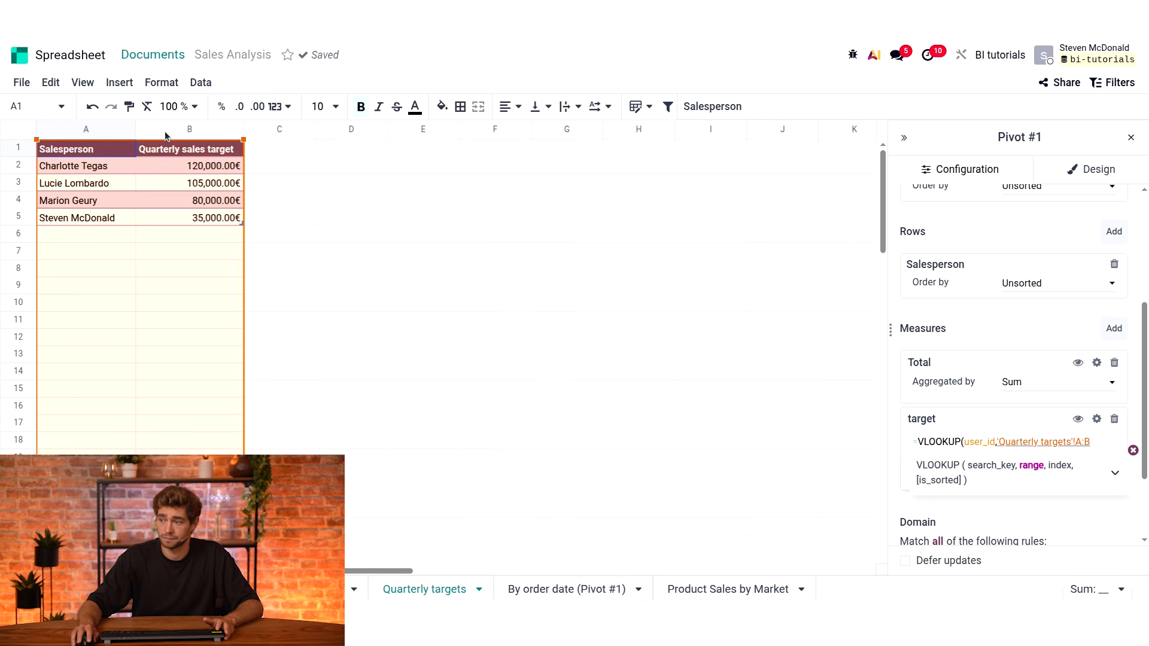
type(",")
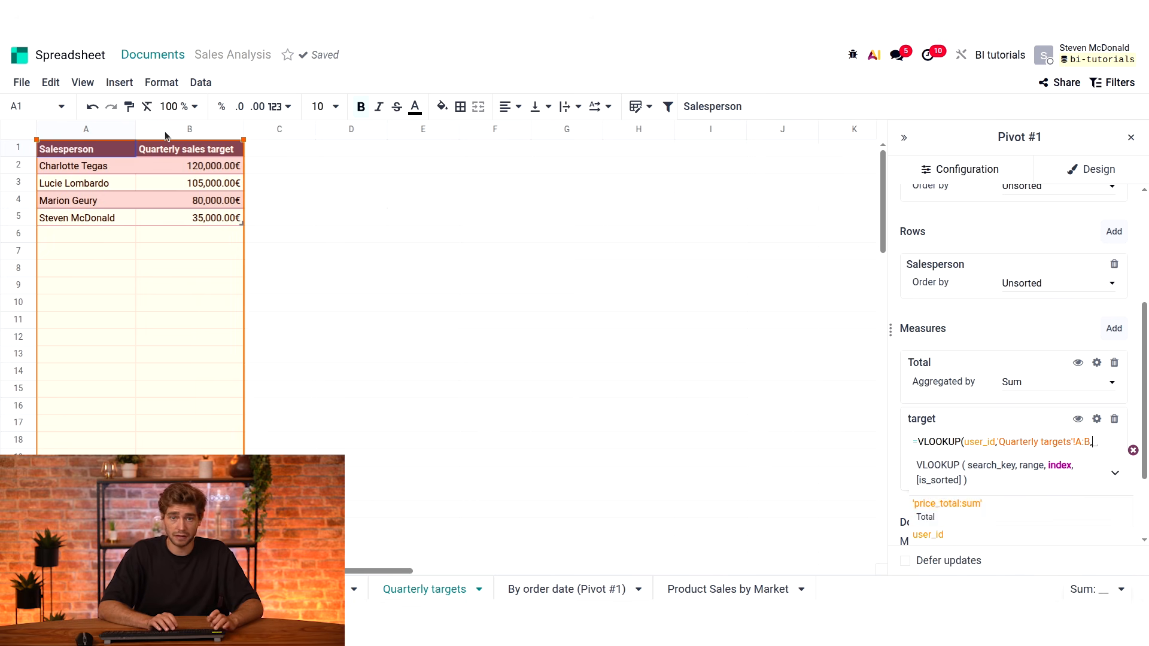
type("2")
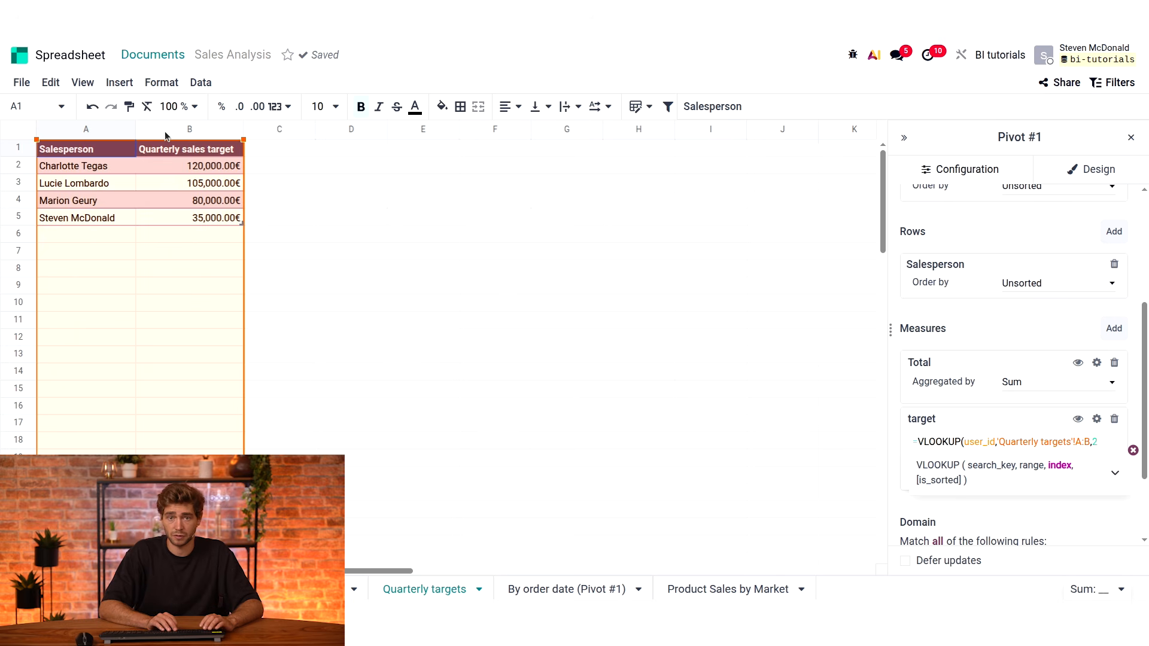
type(",")
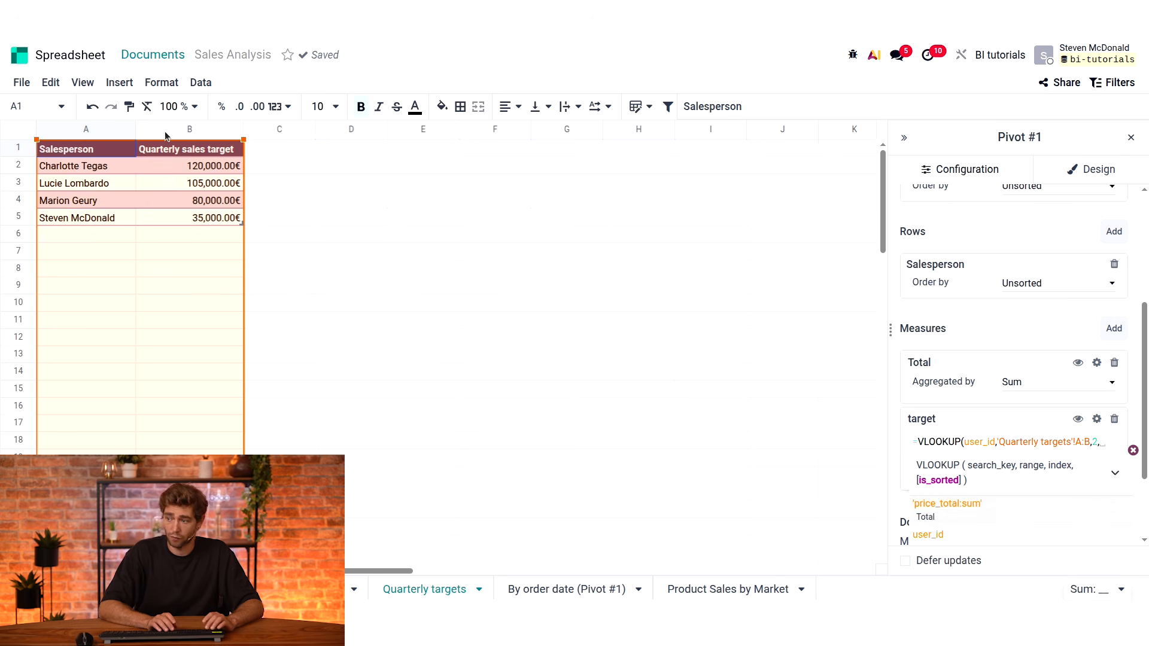
type("FALSE")
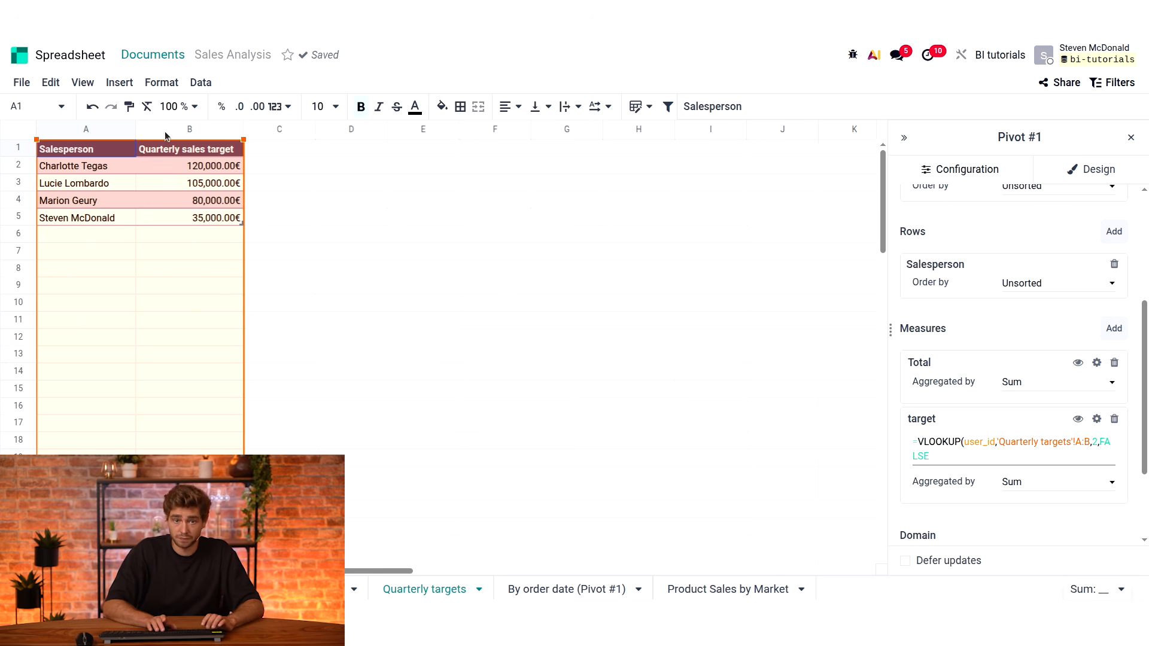
type(")")
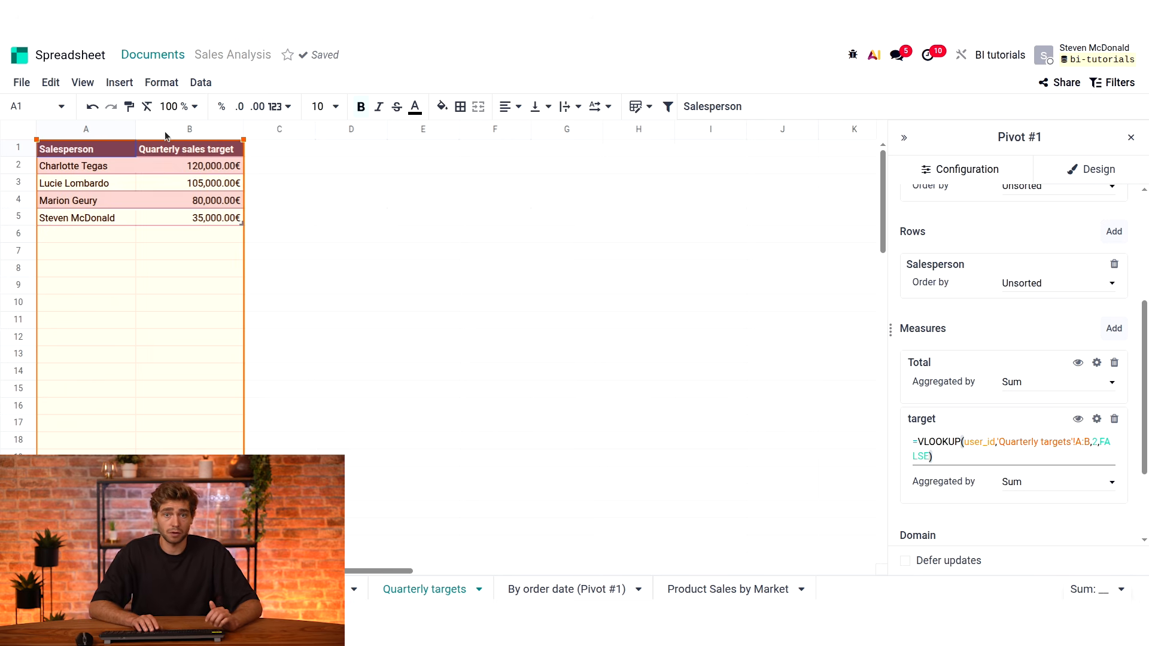
key("Return")
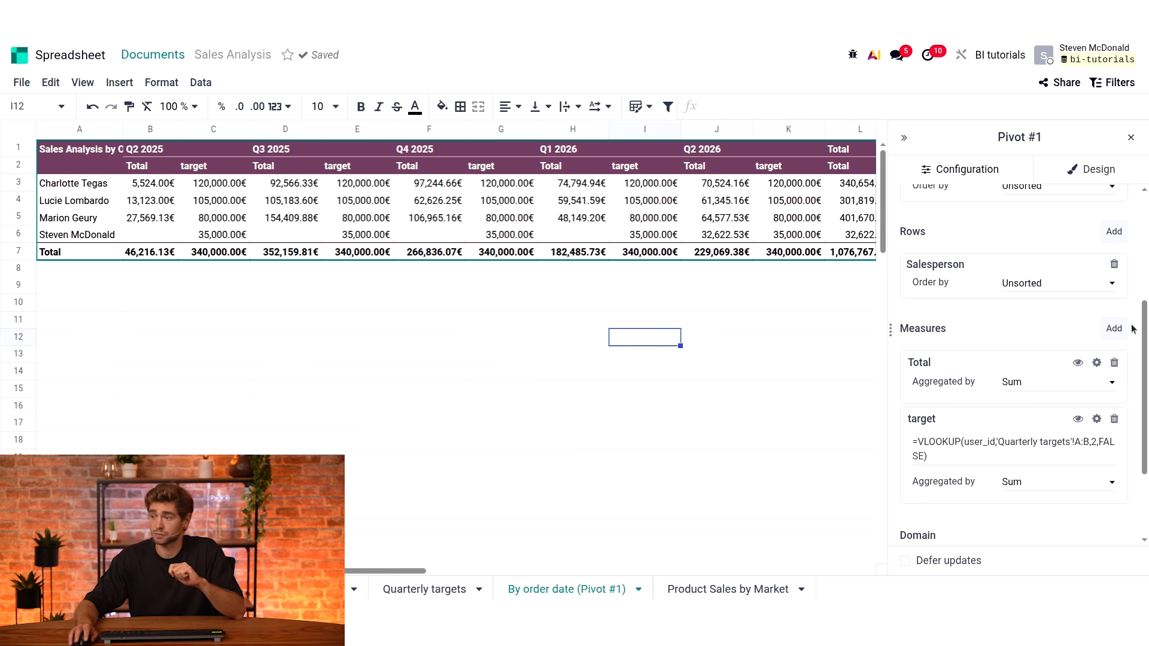
- Add another calculated measure to the pivot and name it "% Achieved"
left_click(1114, 331)
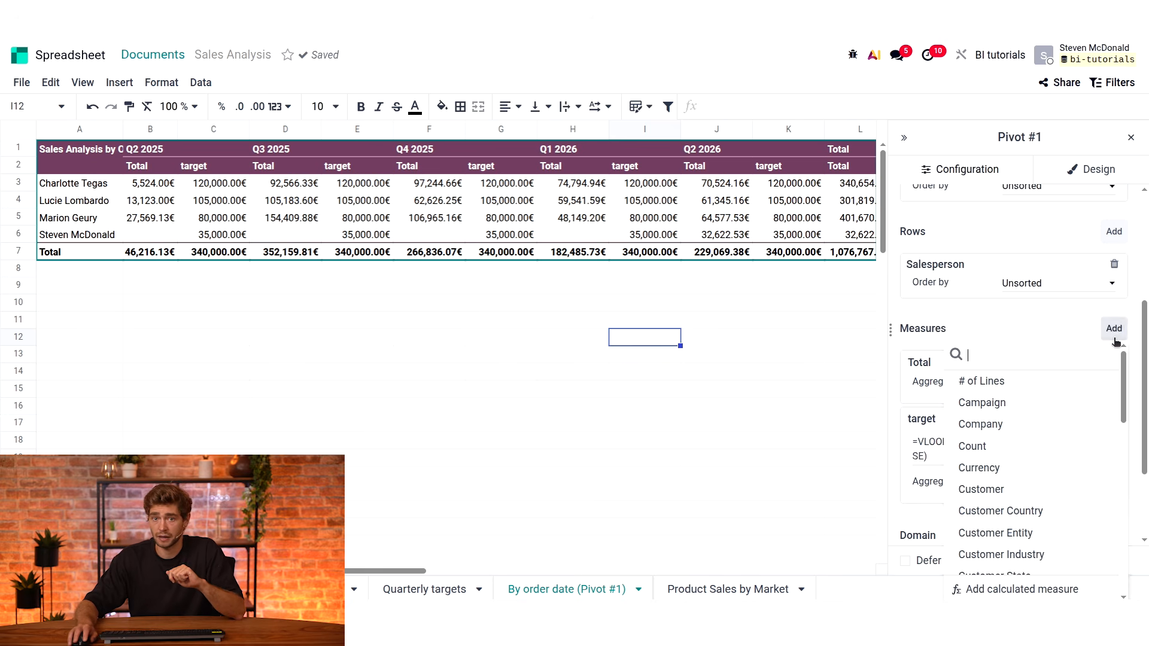
left_click(1066, 589)
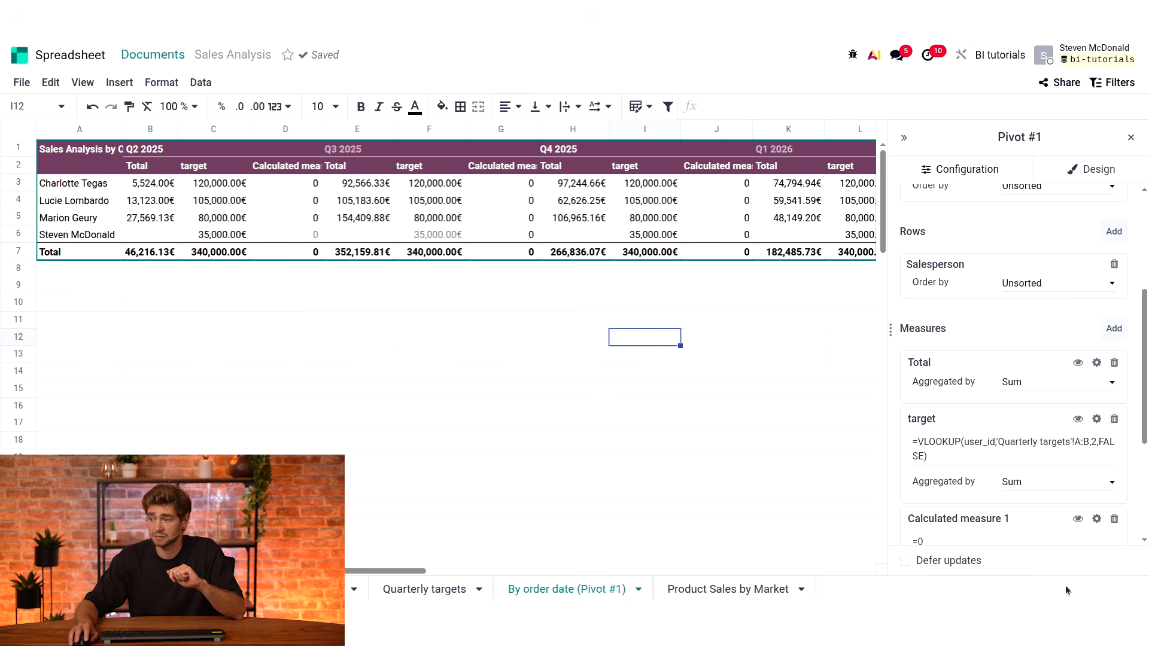
scroll(960, 422, "down", 2)
left_click(966, 441)
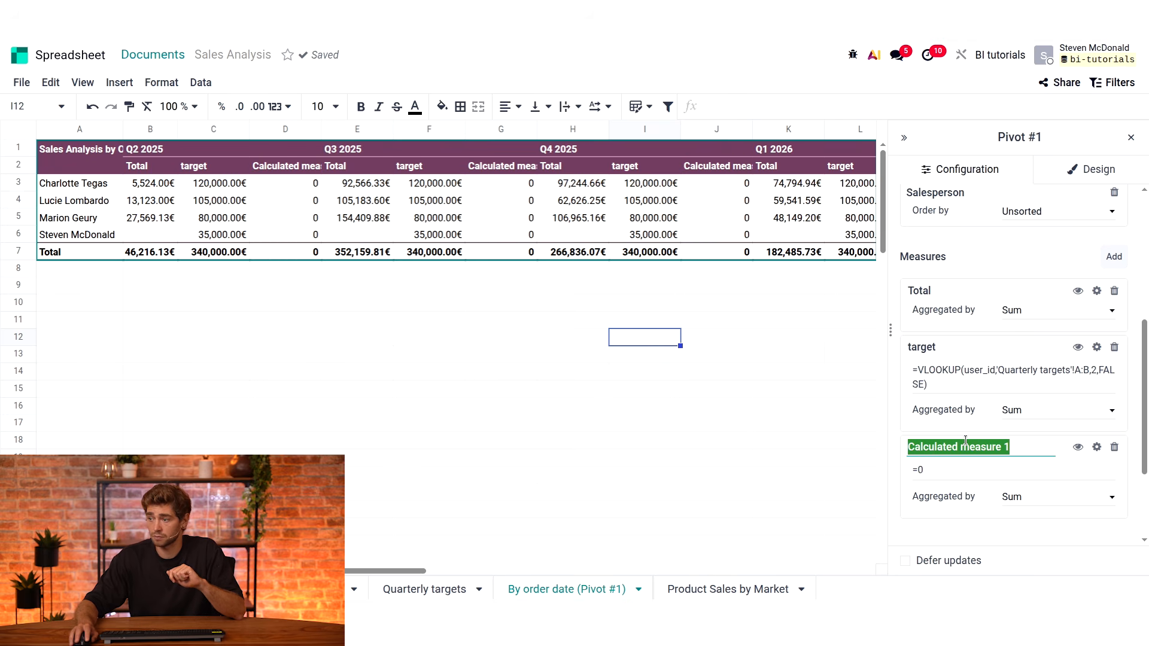
type("% Acvh")
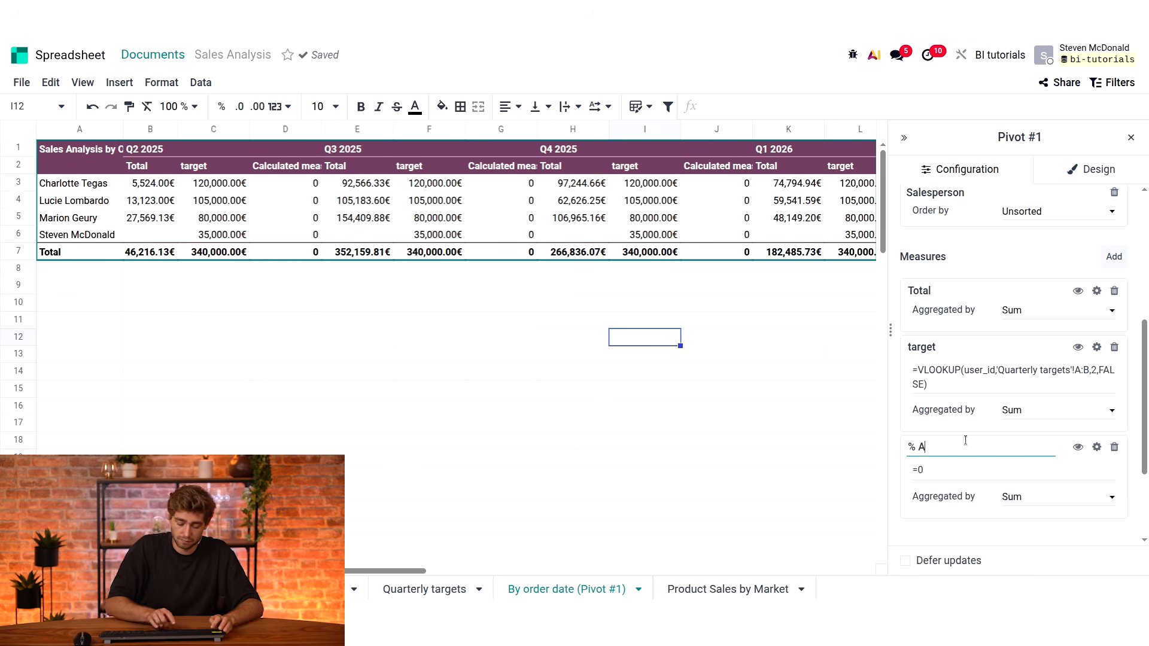
key("BackSpace")
key("BackSpace")
type("hieved")
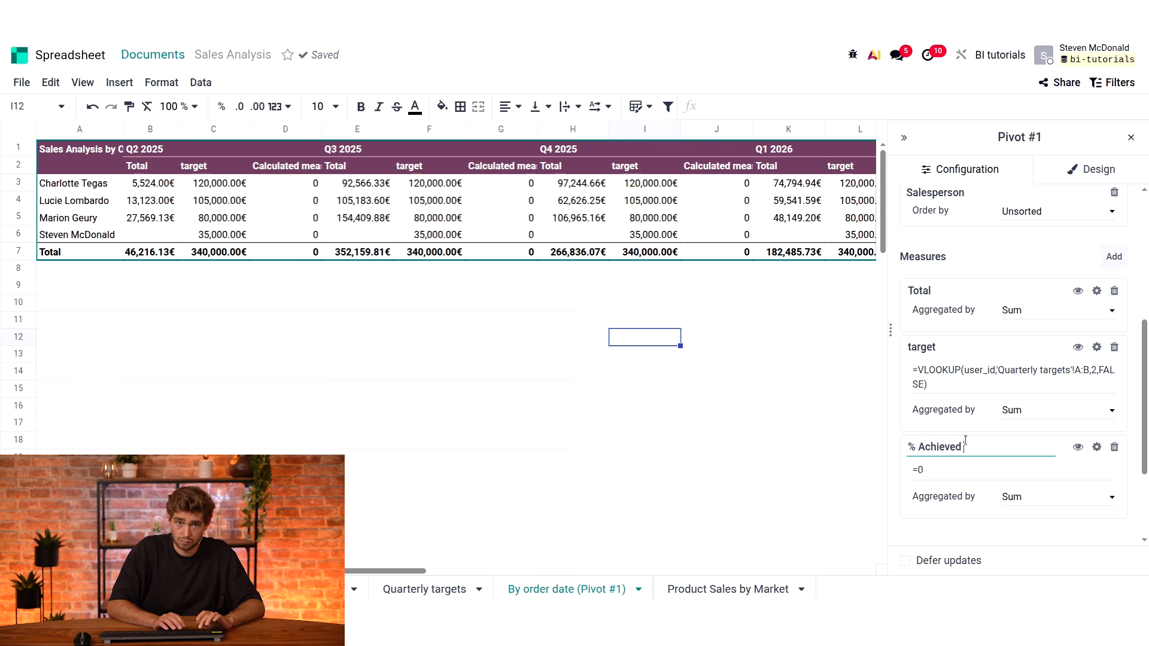
- Set the % Achieved formula to ='price_total:sum'/'target:sum'
left_click(960, 472)
left_click(960, 471)
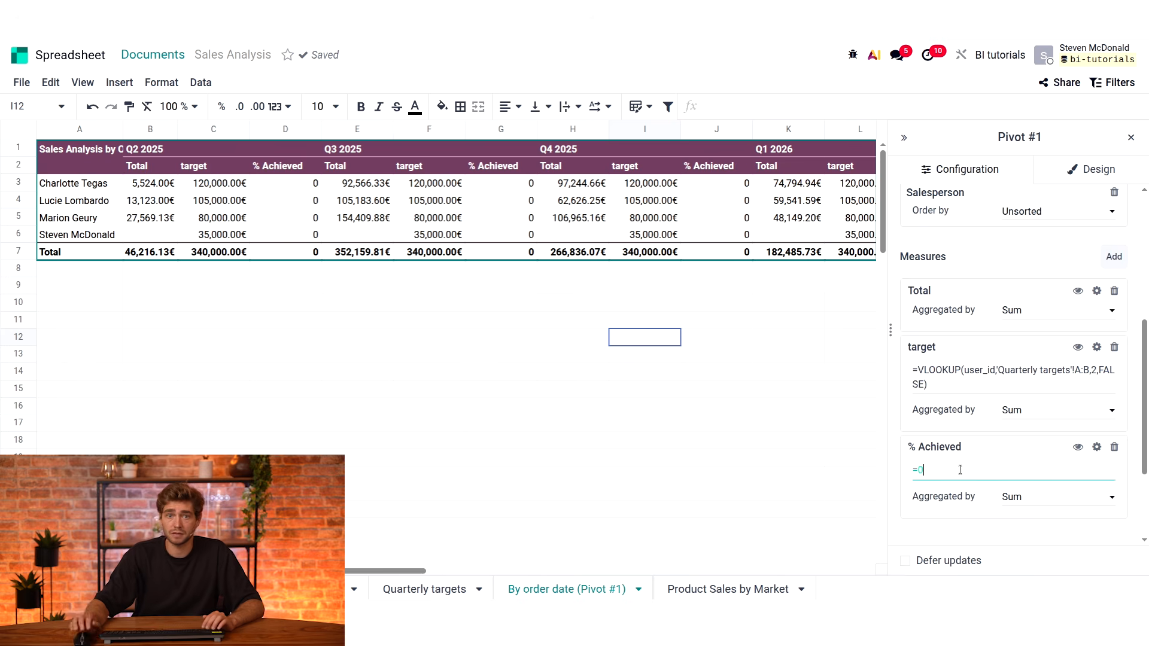
key("BackSpace")
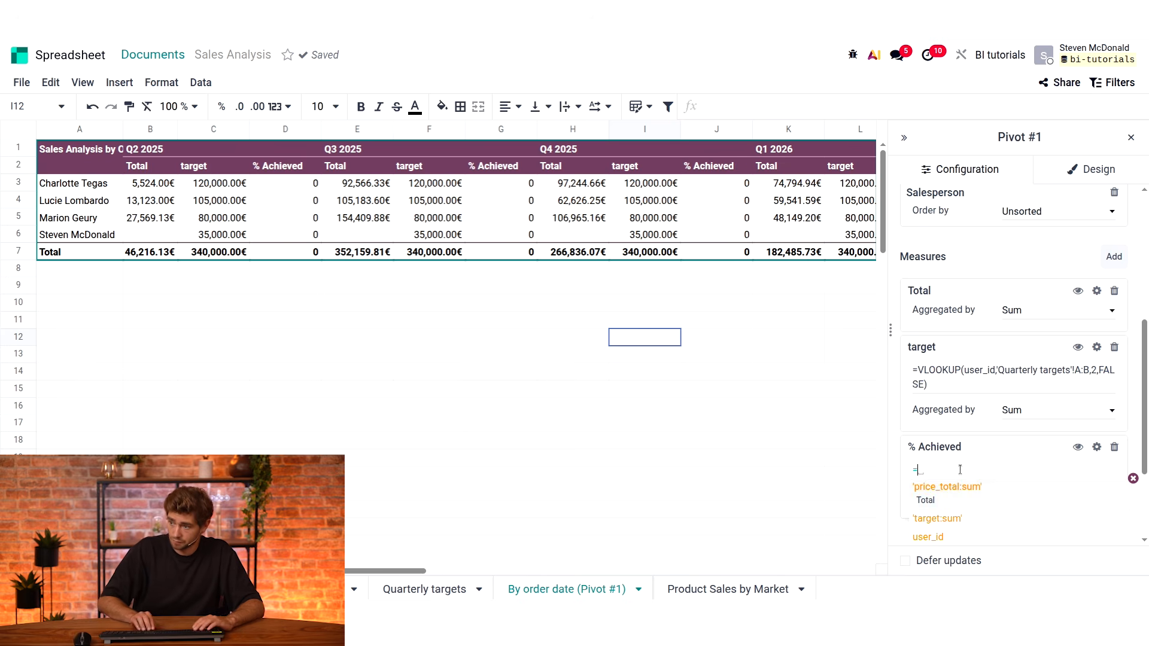
key("Tab")
type("/")
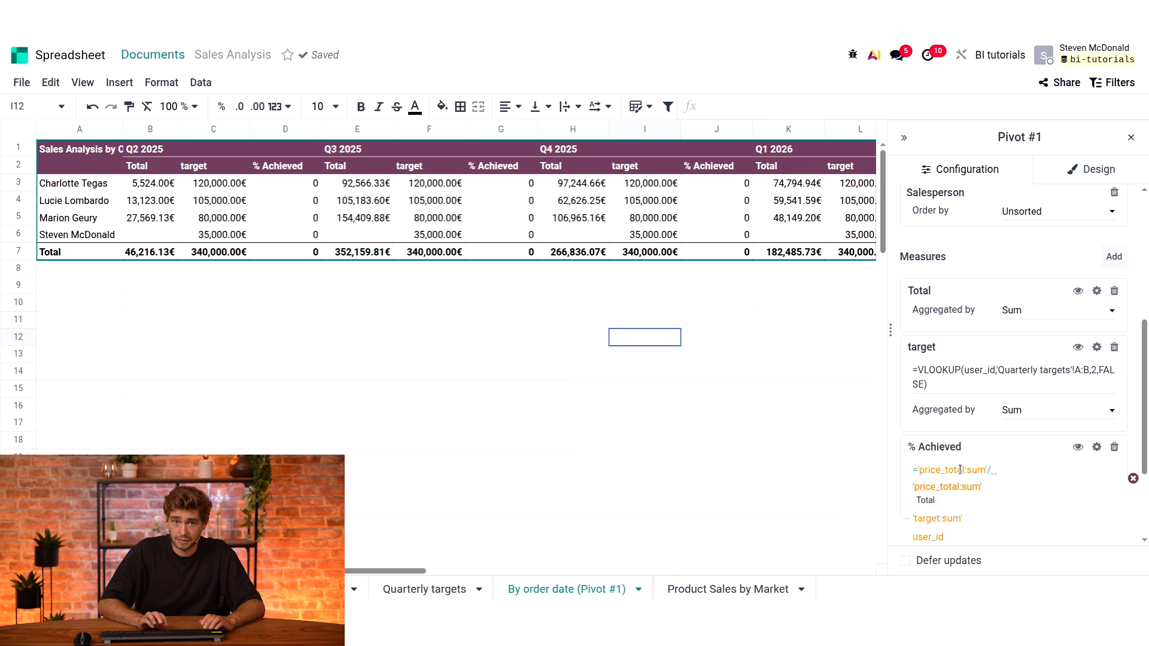
key("Down")
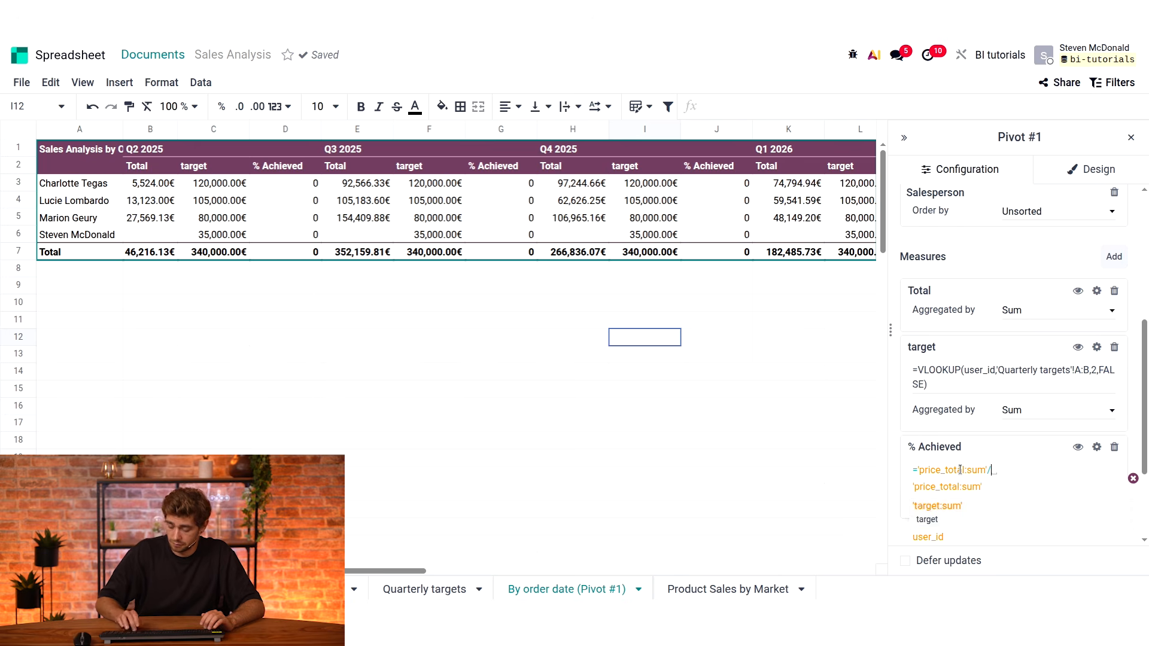
key("Tab")
key("Return")
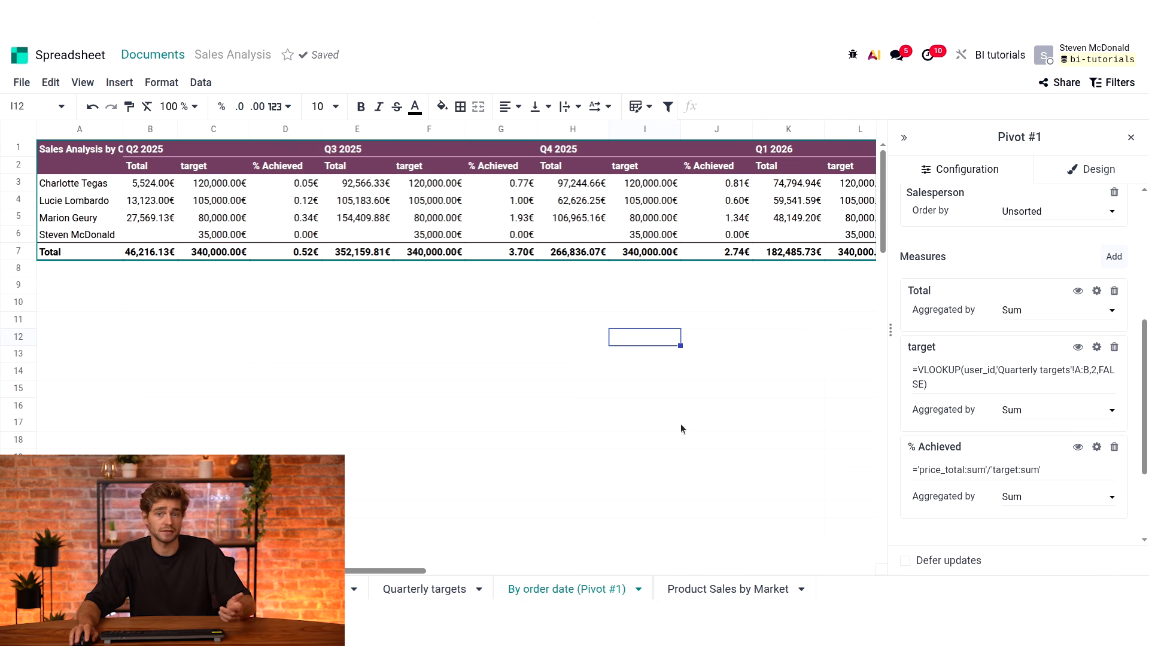
- Format the % Achieved values as Percent and hide the Total and target measures in the pivot
left_click(299, 191)
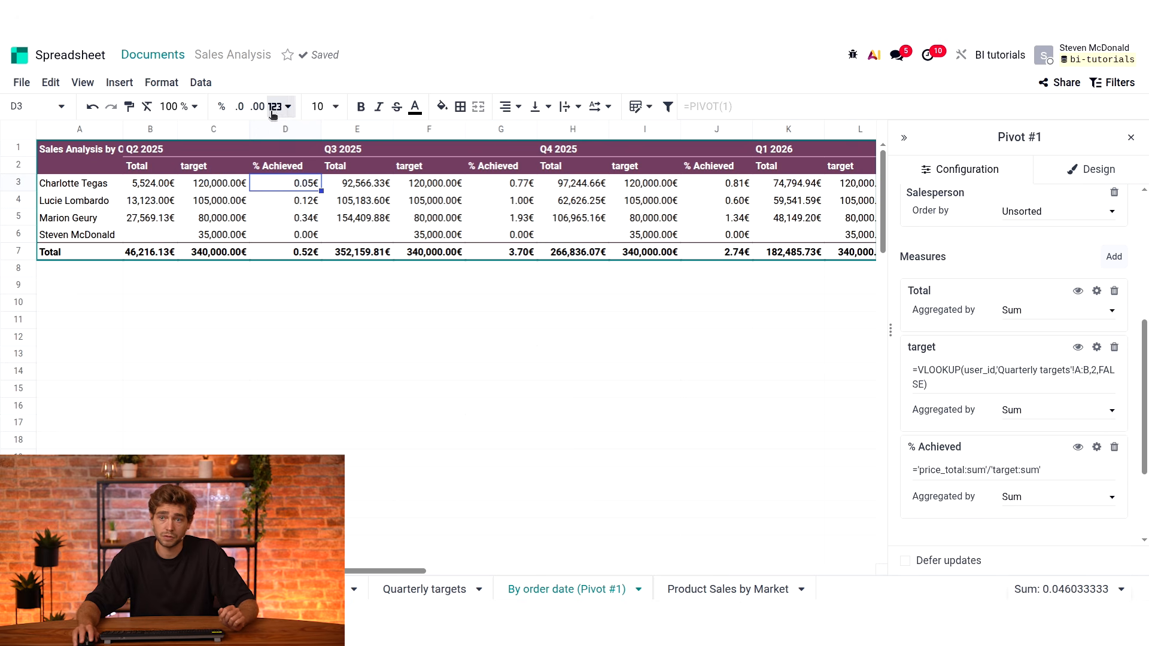
left_click(159, 83)
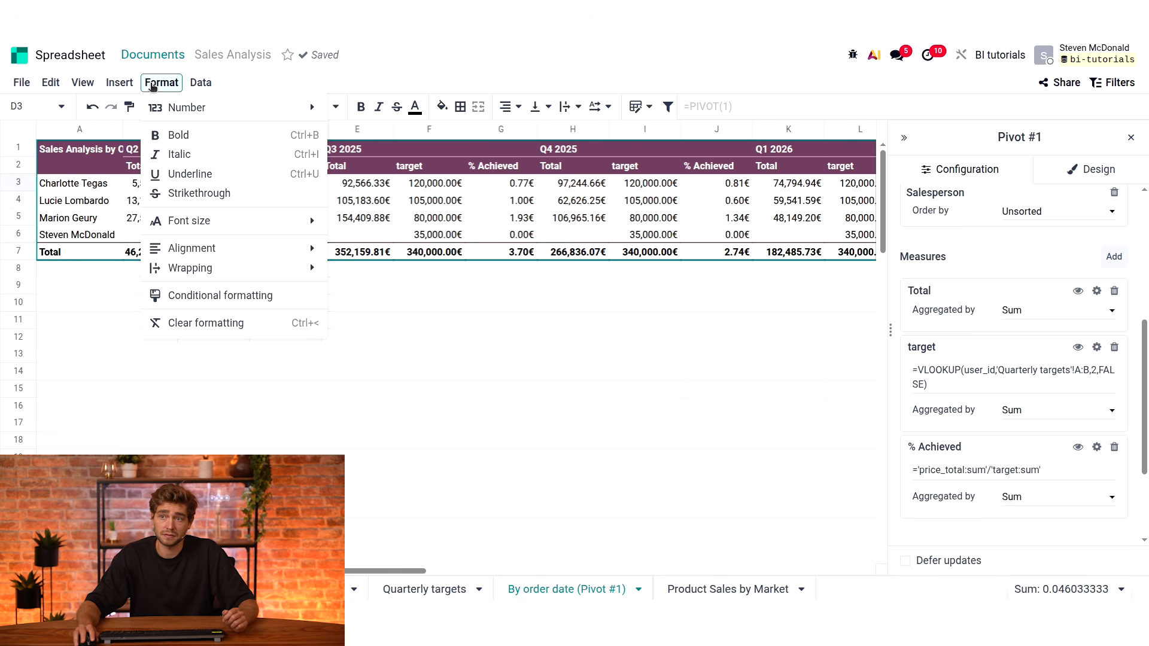
mouse_move(197, 110)
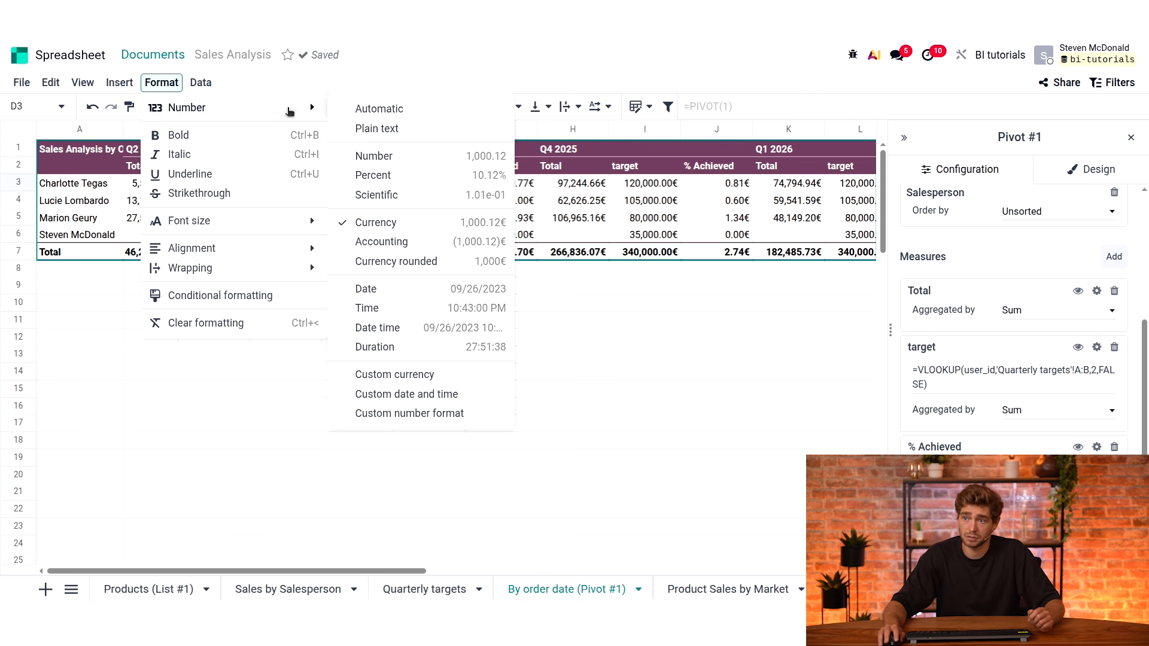
left_click(377, 175)
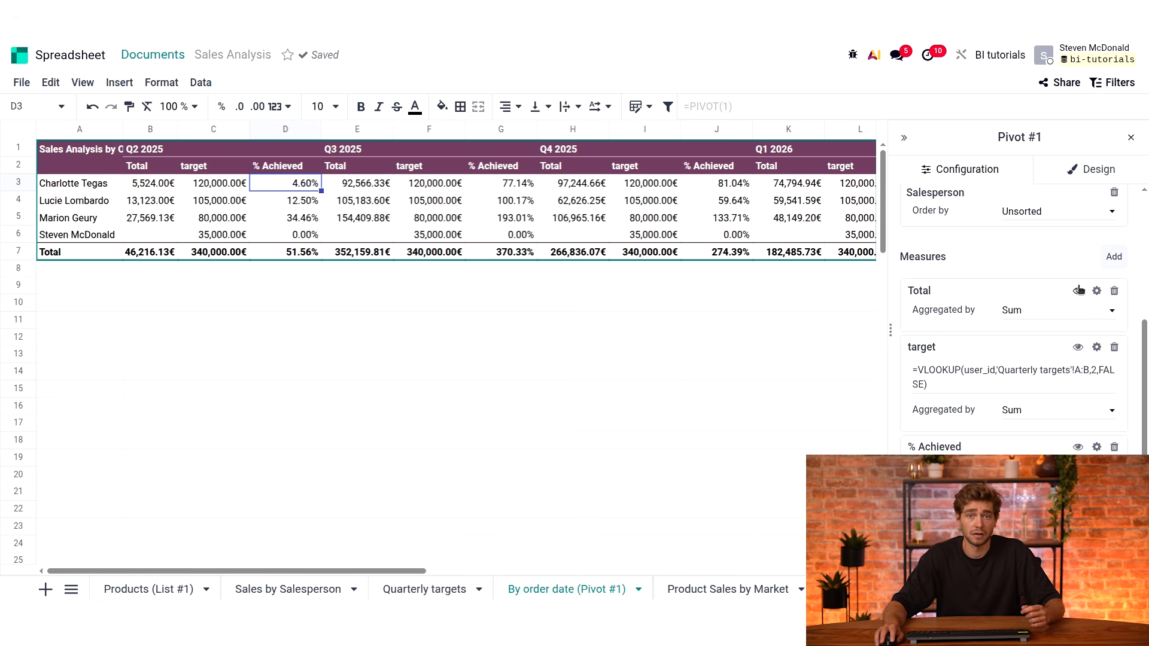
left_click(1078, 291)
left_click(1078, 348)
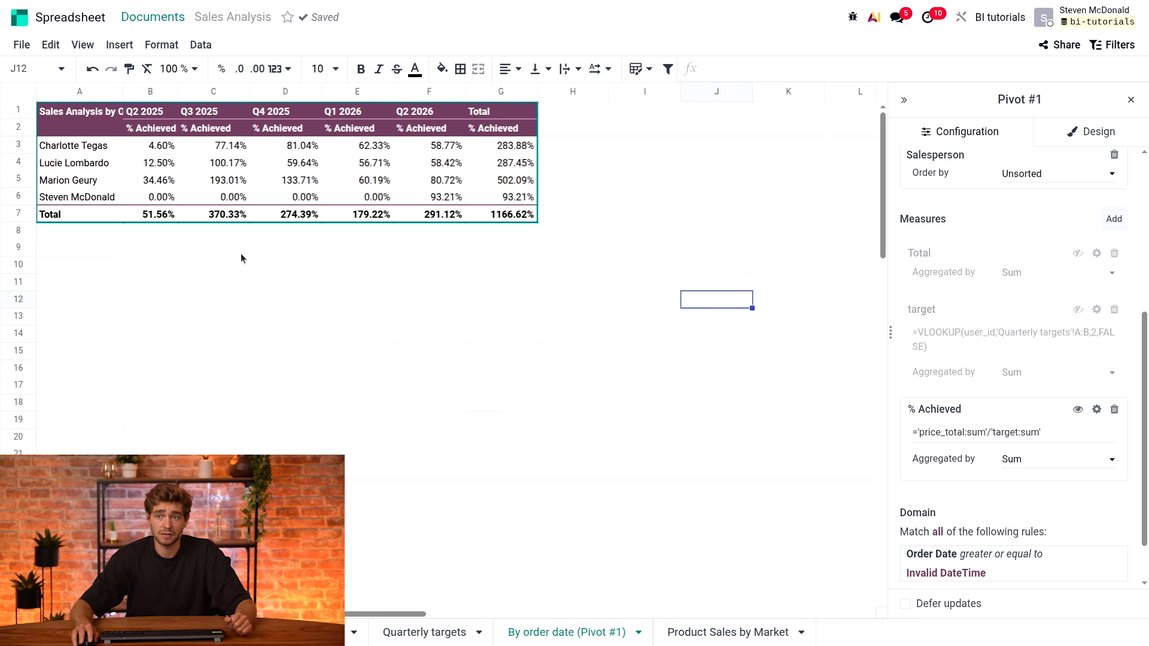
- Create a conditional formatting rule for the whole sheet (A:Z) with the green, orange and red dot icon set
left_click(20, 92)
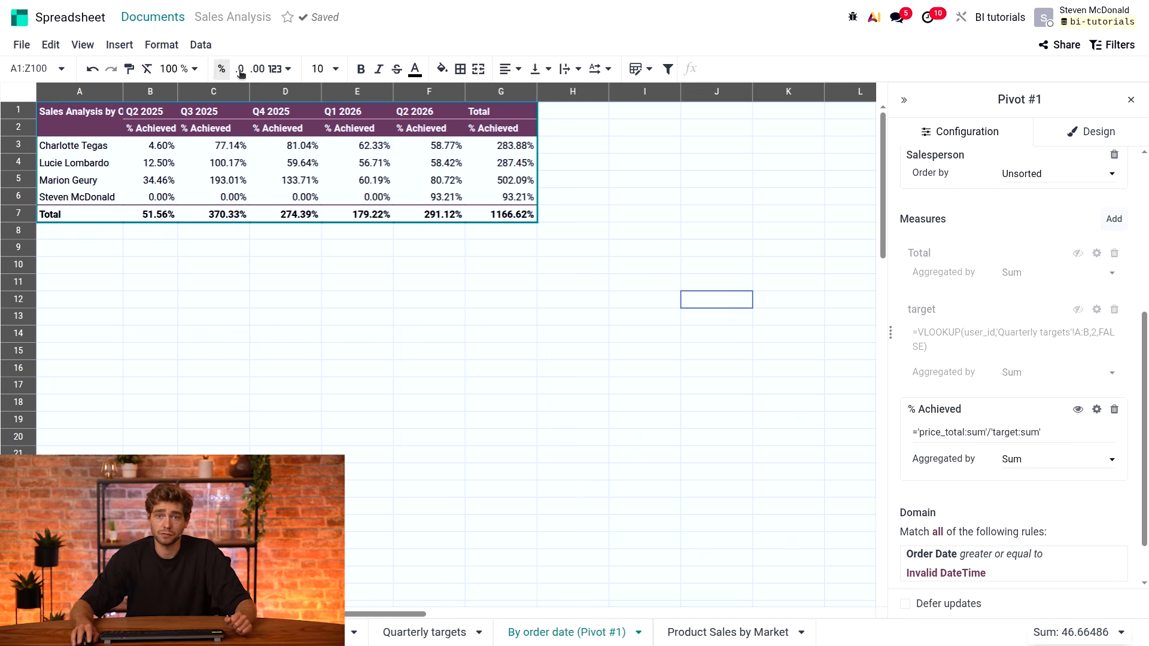
left_click(157, 46)
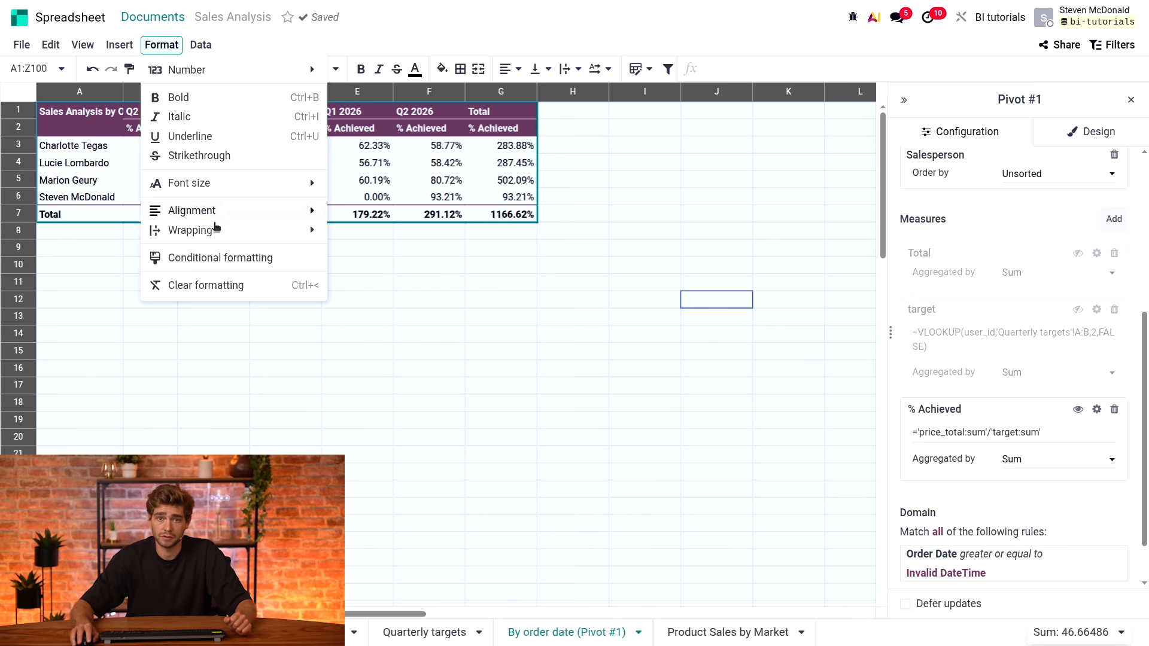
left_click(224, 258)
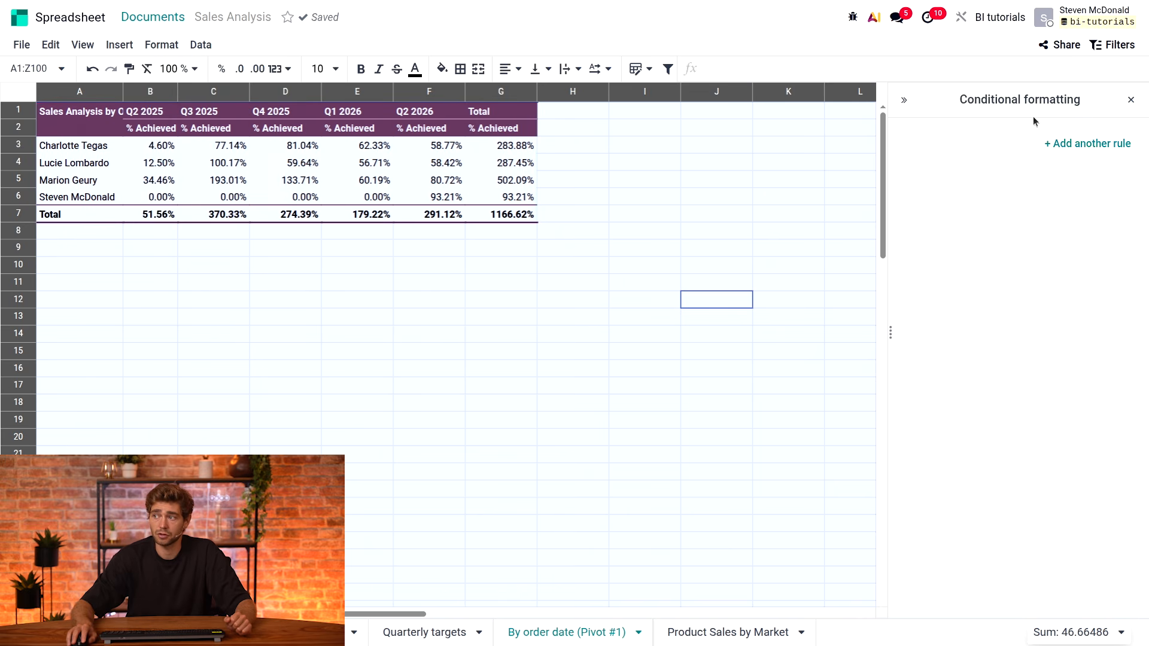
left_click(1055, 144)
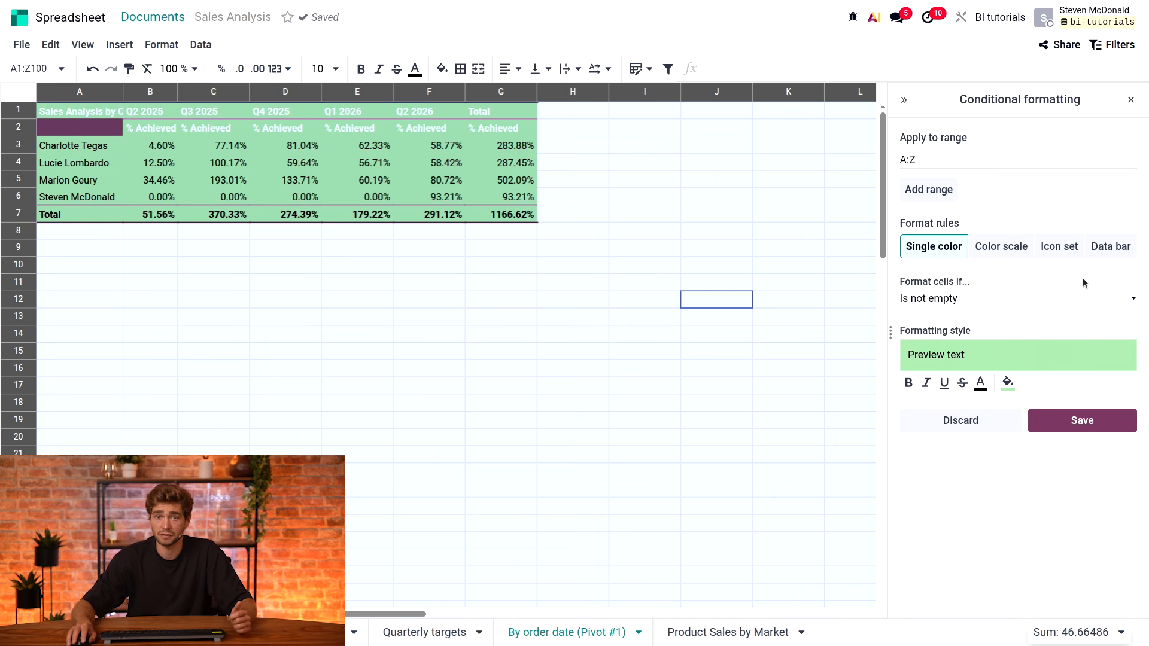
left_click(1068, 245)
left_click(1104, 305)
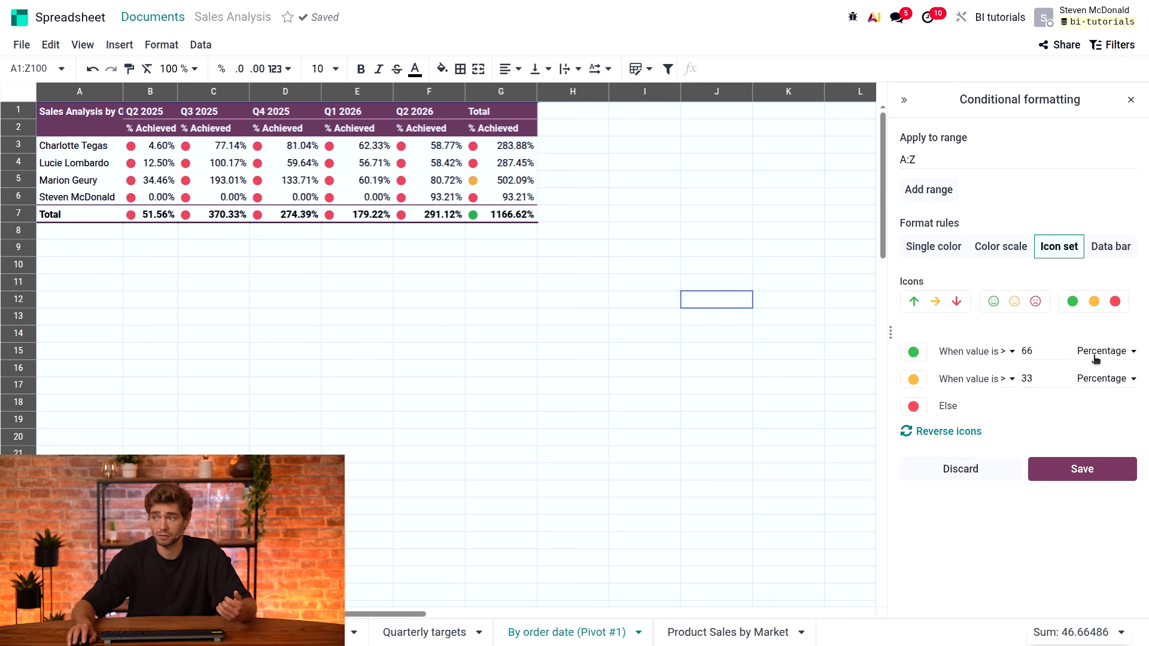
- Set the green icon's threshold to values greater than 1, evaluated as a Number
left_click(1054, 351)
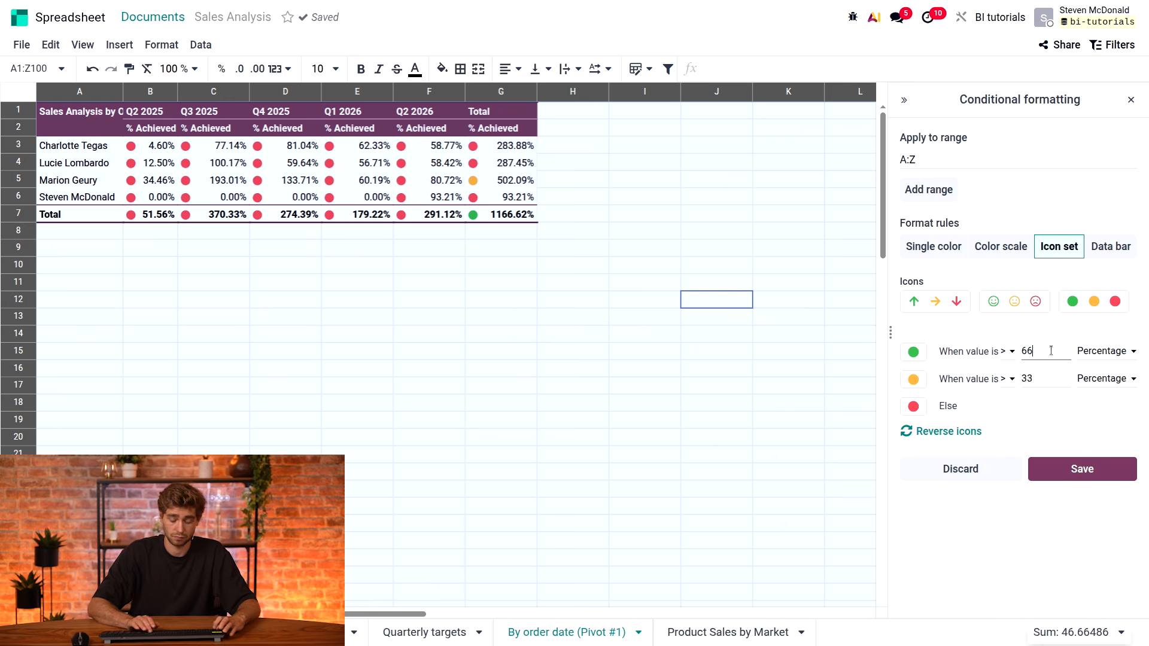
key("BackSpace")
key("BackSpace")
type("1")
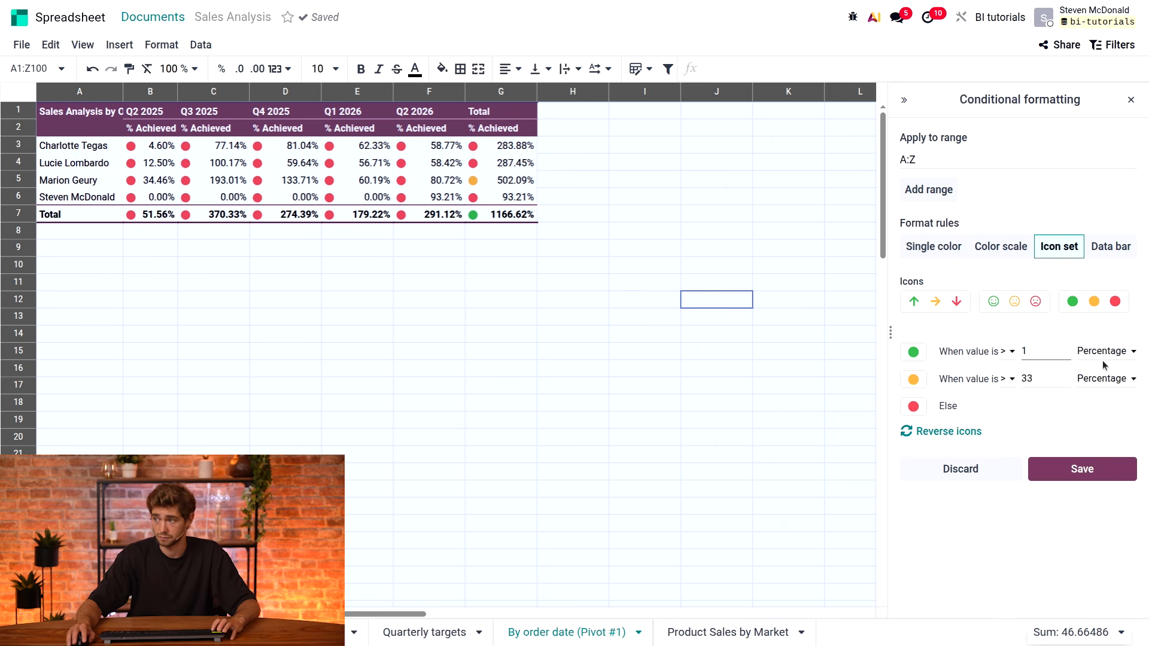
left_click(1103, 353)
left_click(1100, 378)
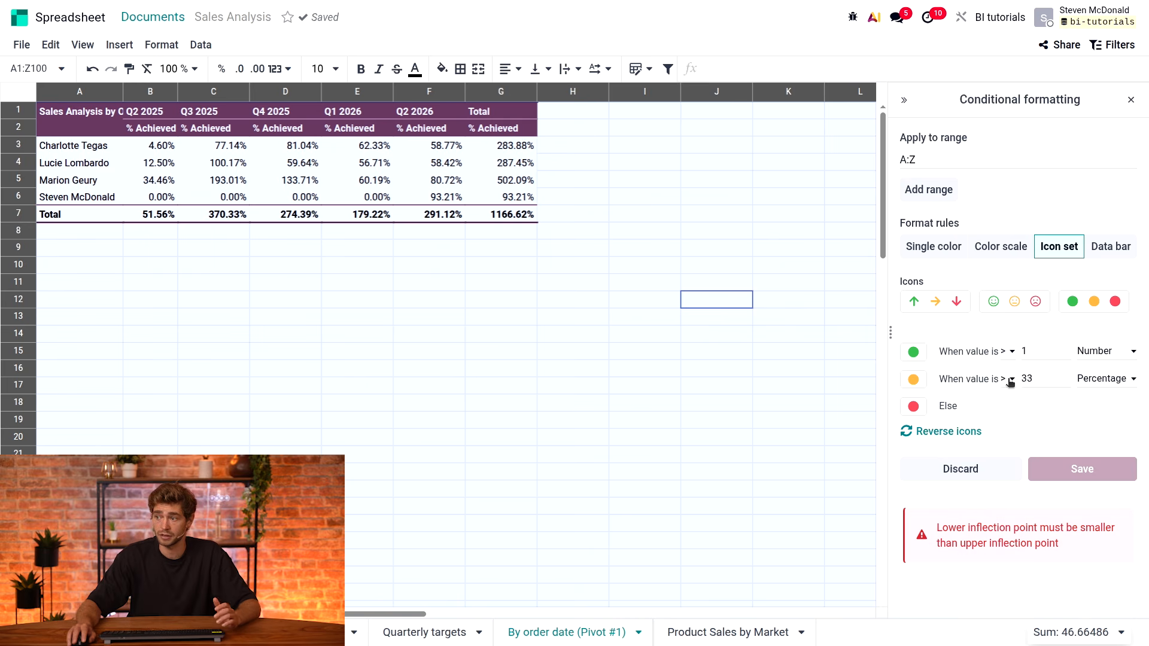
- Set the orange icon's threshold to values greater than 0.8 as a Number and save the icon set rule
left_click(1036, 378)
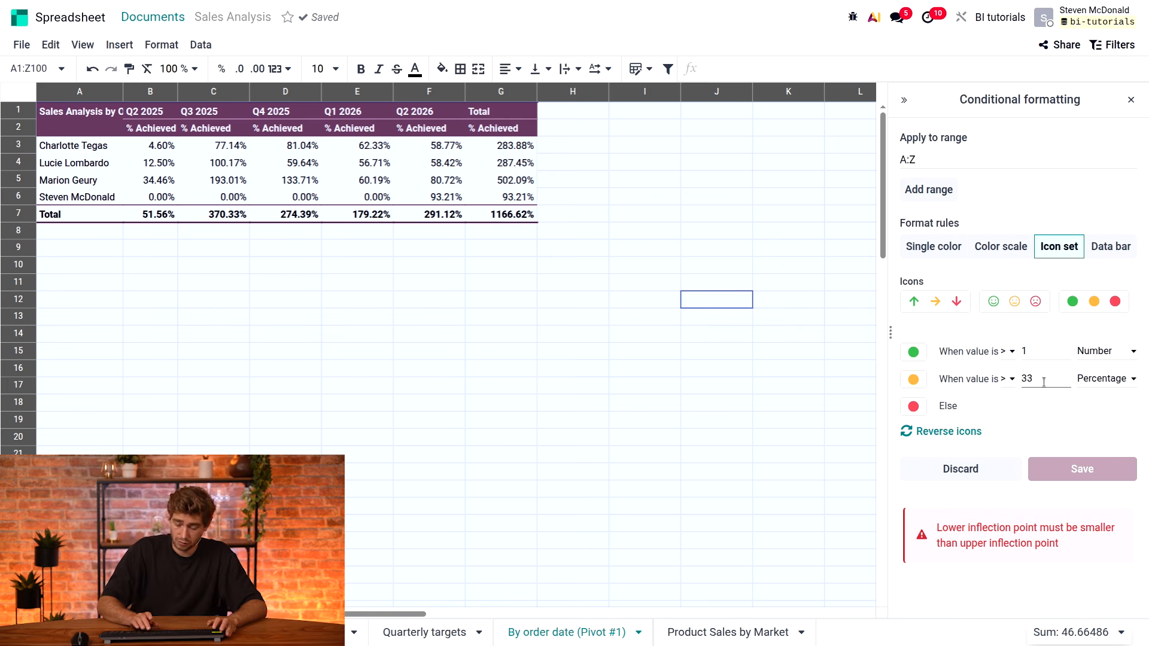
key("BackSpace")
key("BackSpace")
type("0.8")
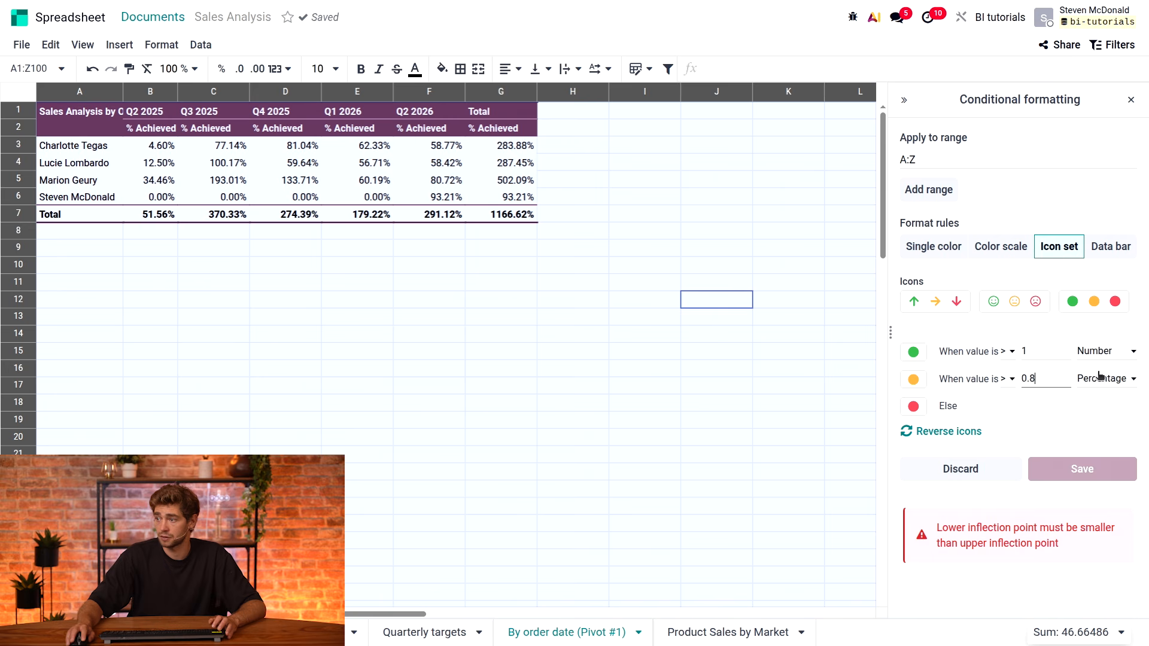
left_click(1106, 378)
left_click(1100, 405)
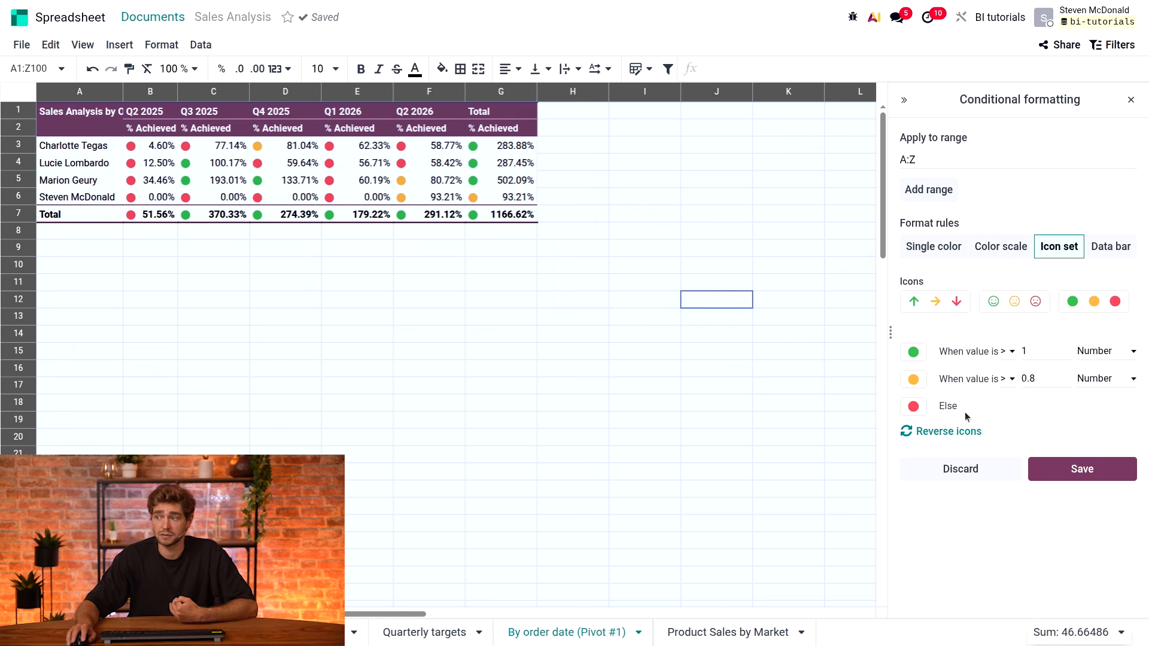
left_click(1089, 475)
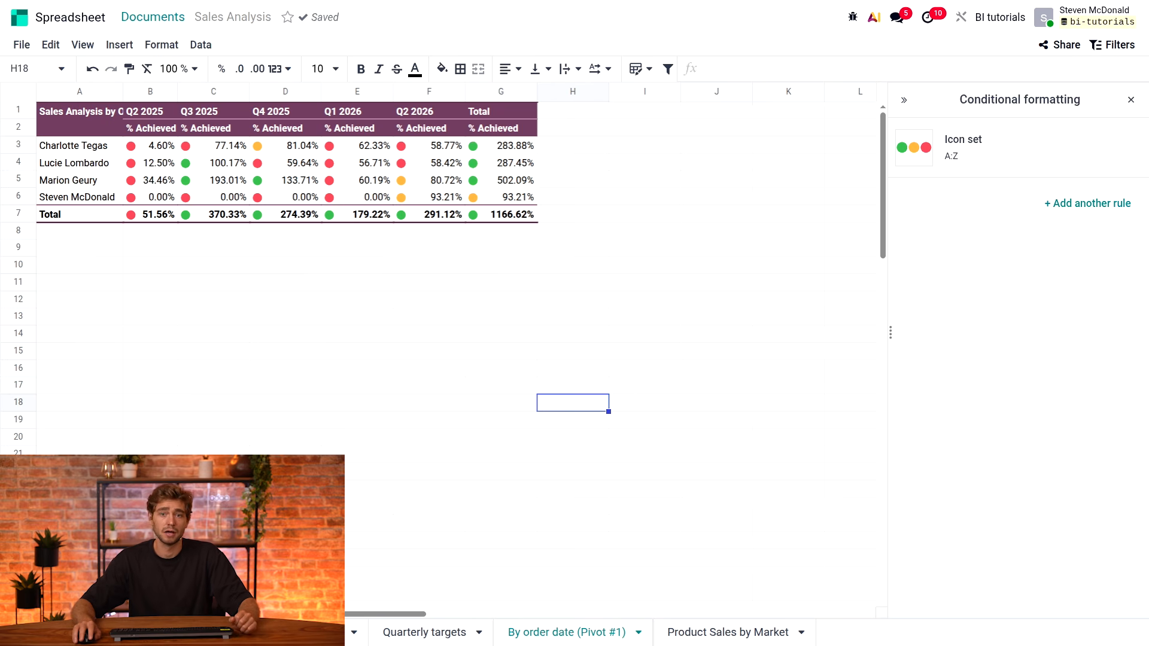
- Open the sales pivot's properties and turn off its totals in the design options
right_click(346, 150)
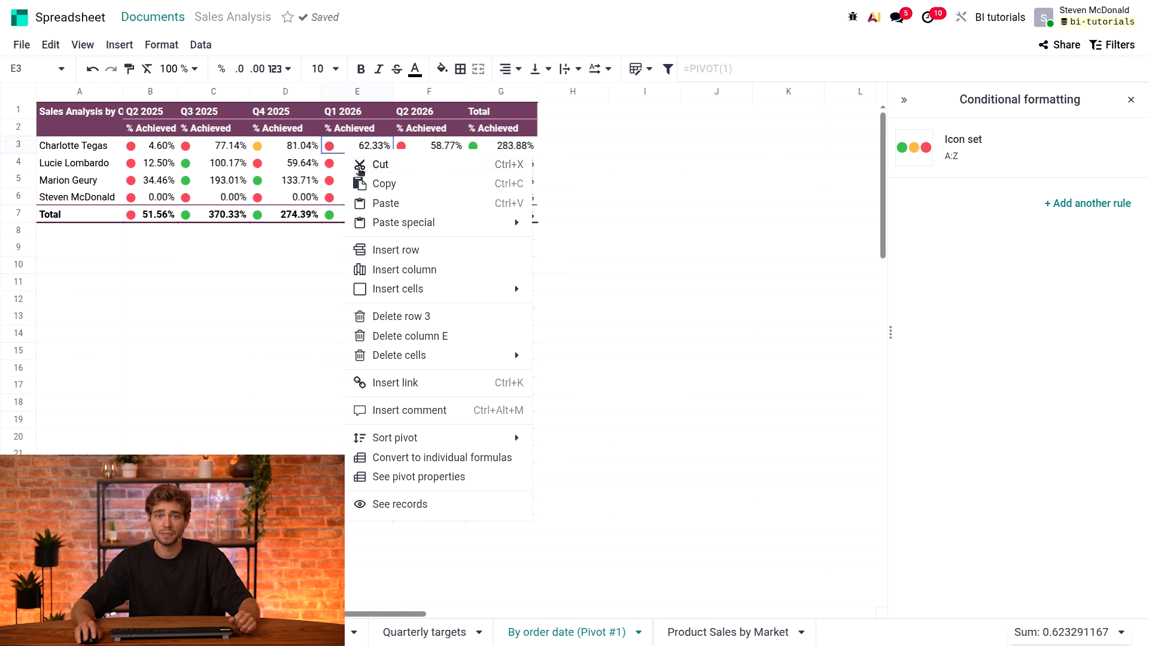
left_click(446, 477)
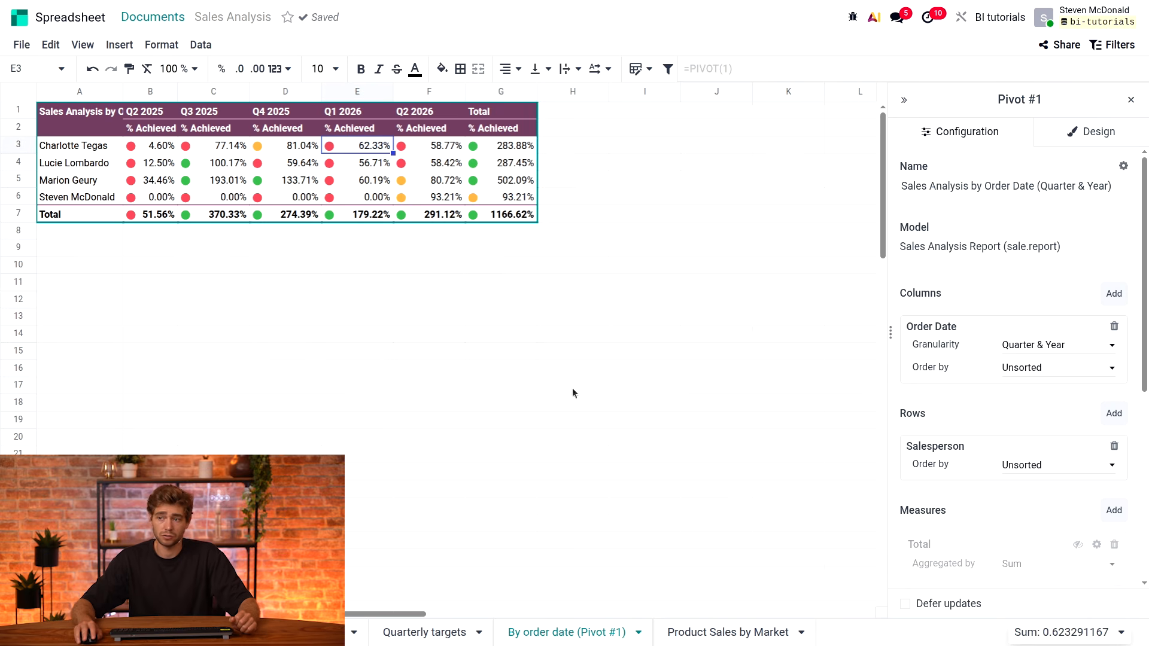
left_click(1096, 130)
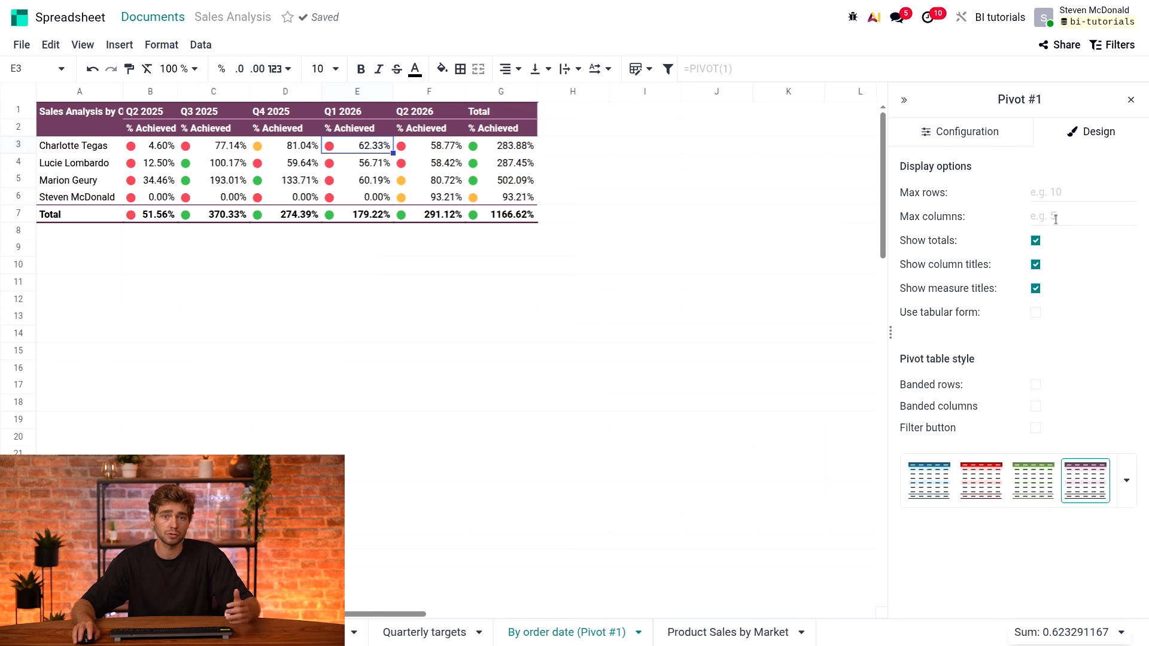
left_click(1035, 240)
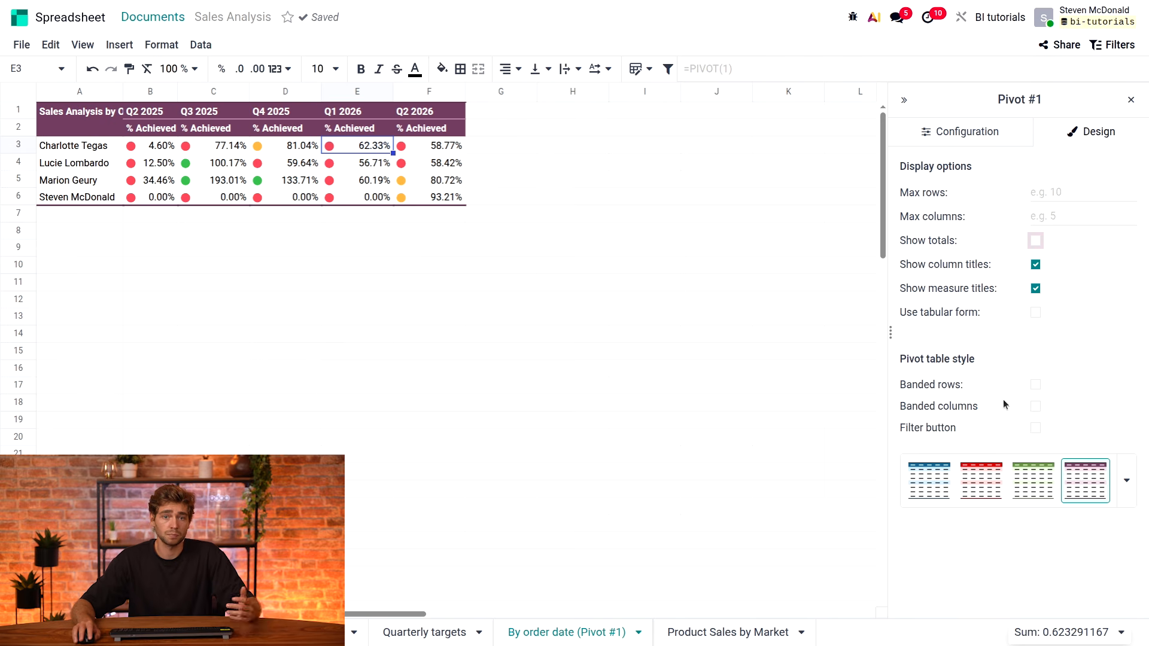
- Enable banded rows for the pivot table and apply the green table style
left_click(1036, 384)
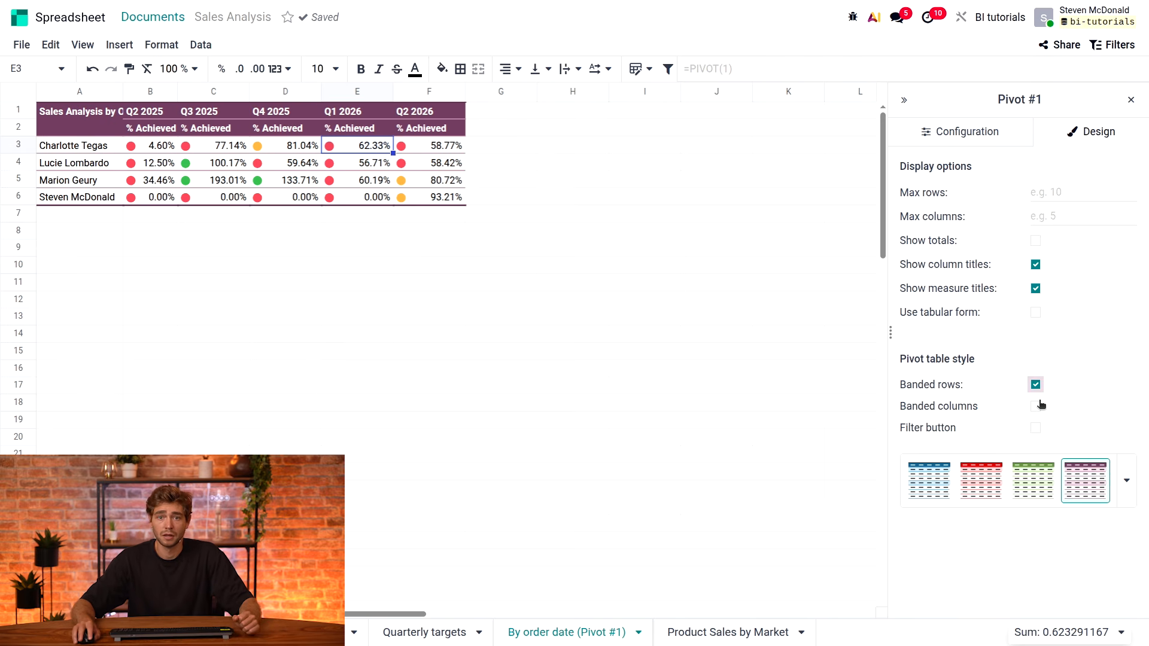
left_click(1042, 480)
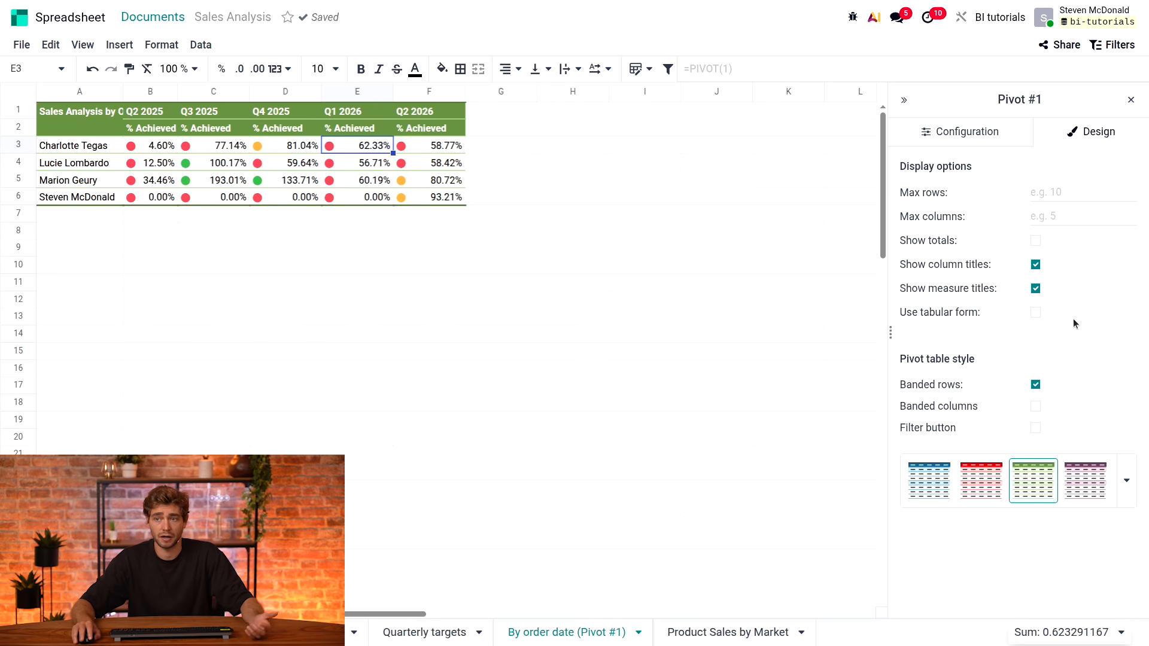